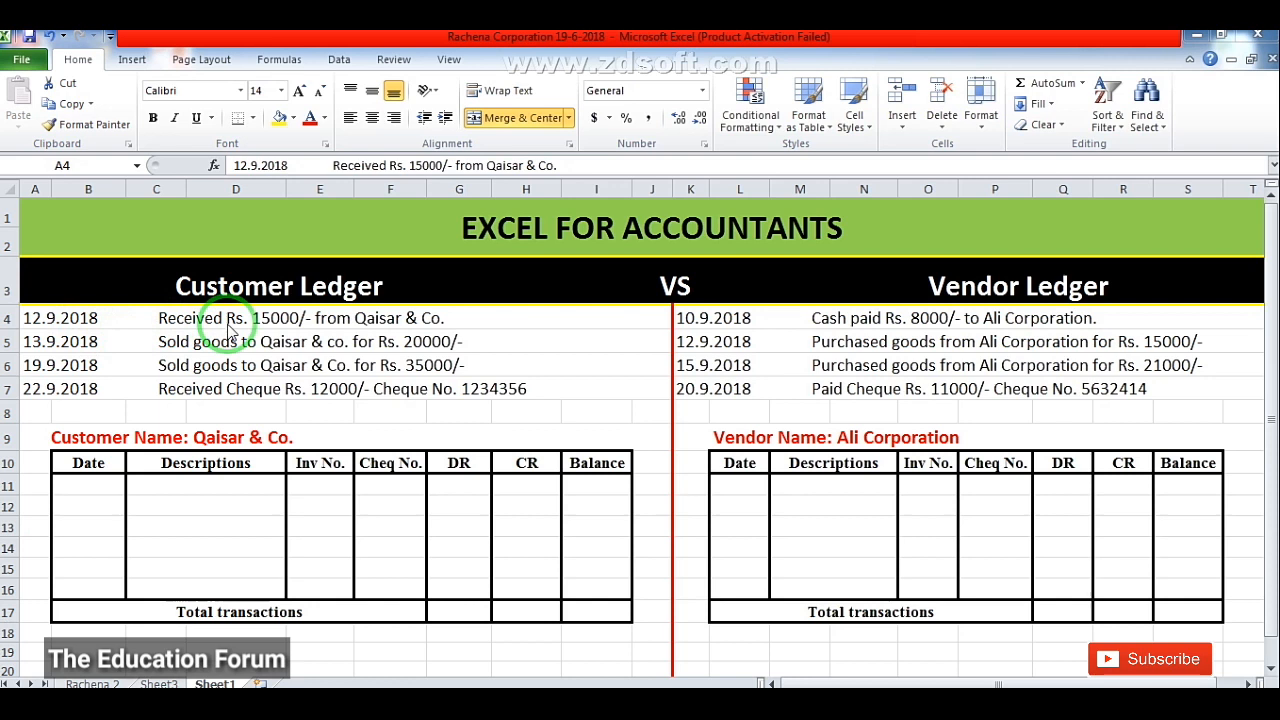
# Enter date 12.9.2018 and description "Payment Received" in the first row of the customer ledger.
pyautogui.click(97, 486)
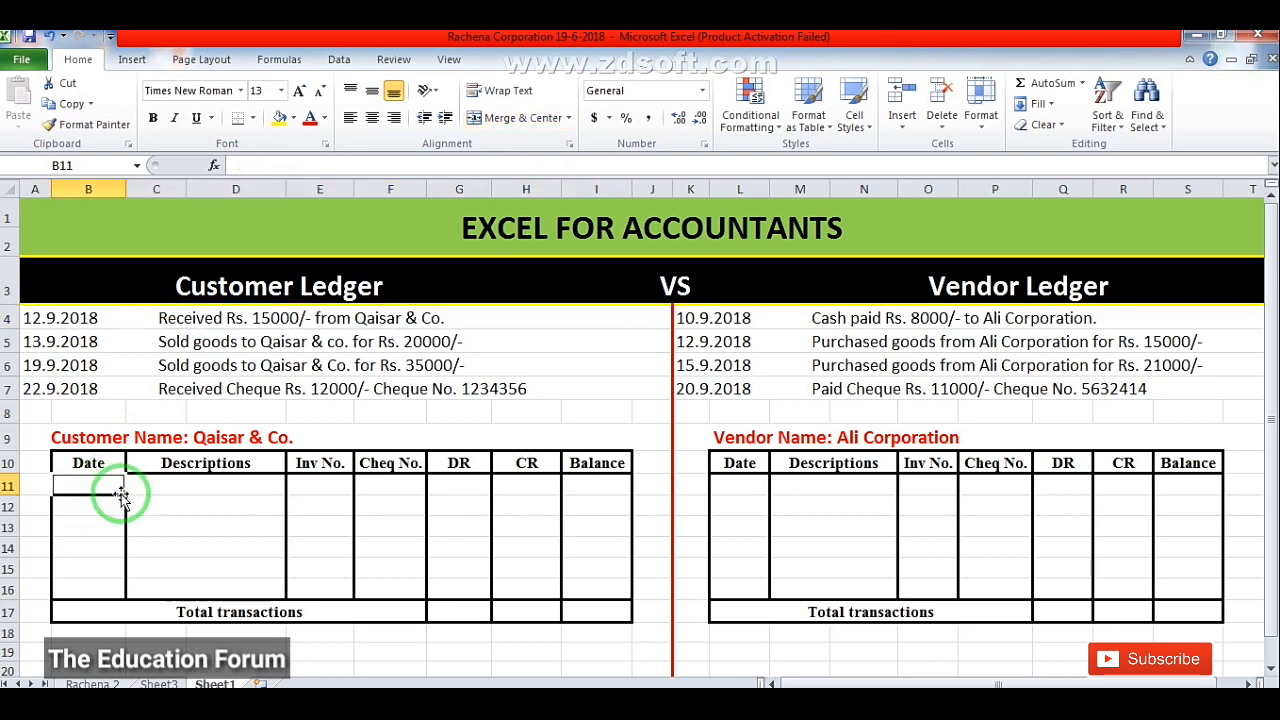
pyautogui.write('12')
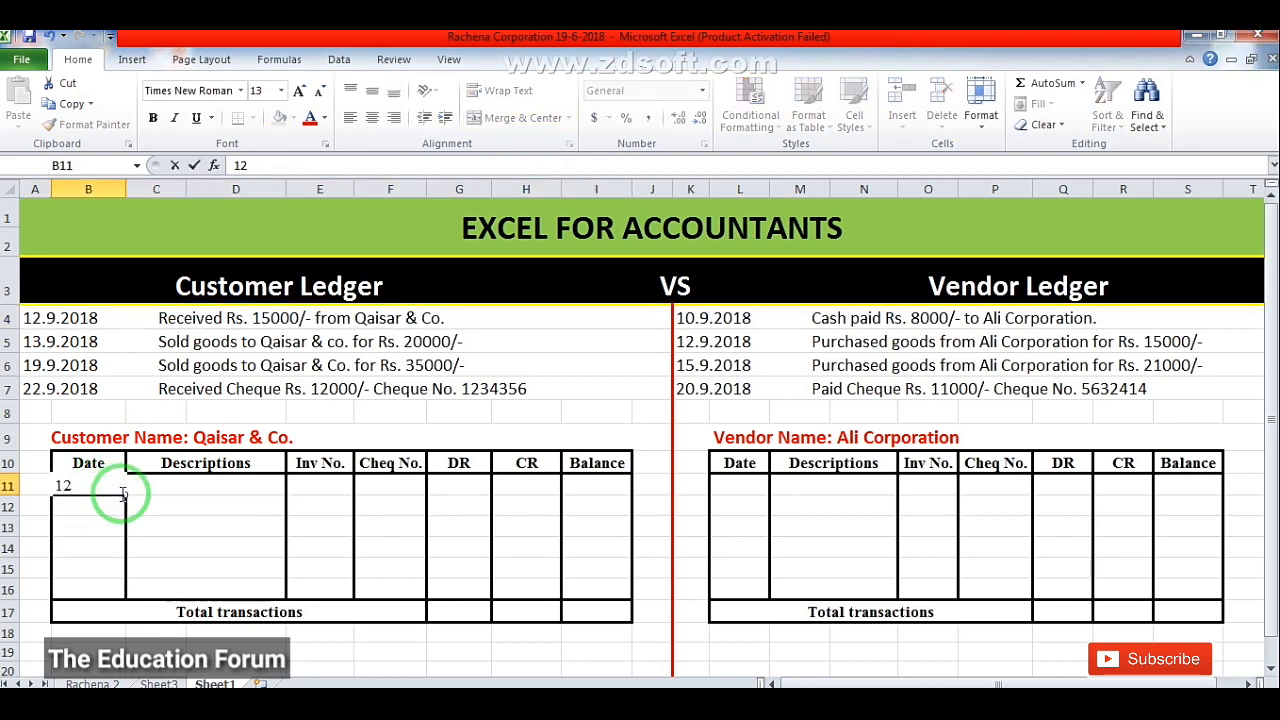
pyautogui.write('.9.2018')
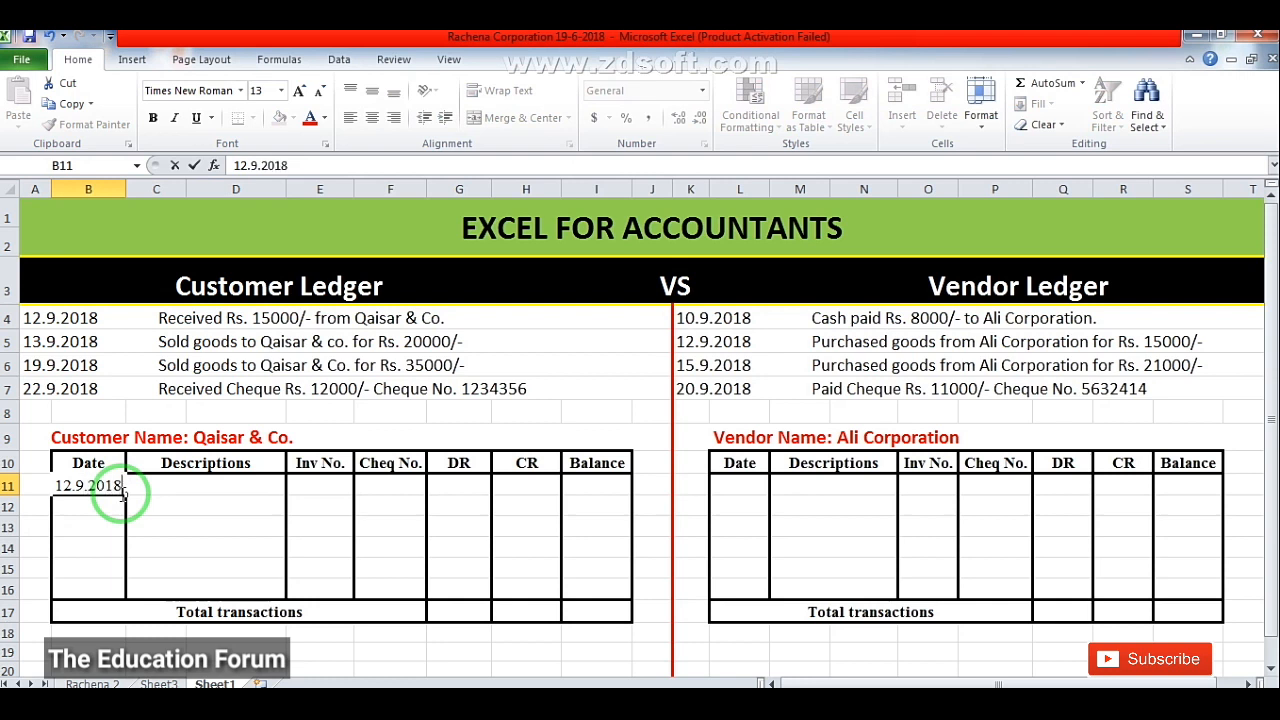
pyautogui.click(179, 491)
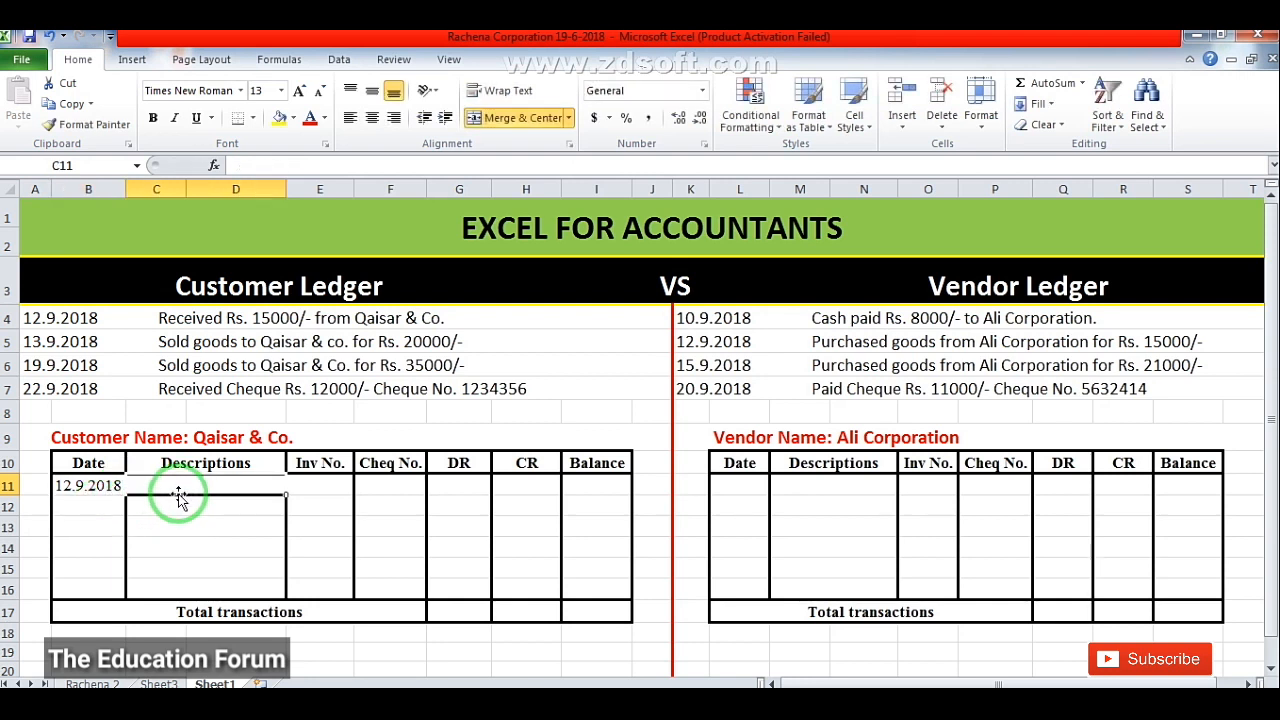
pyautogui.write('Pay')
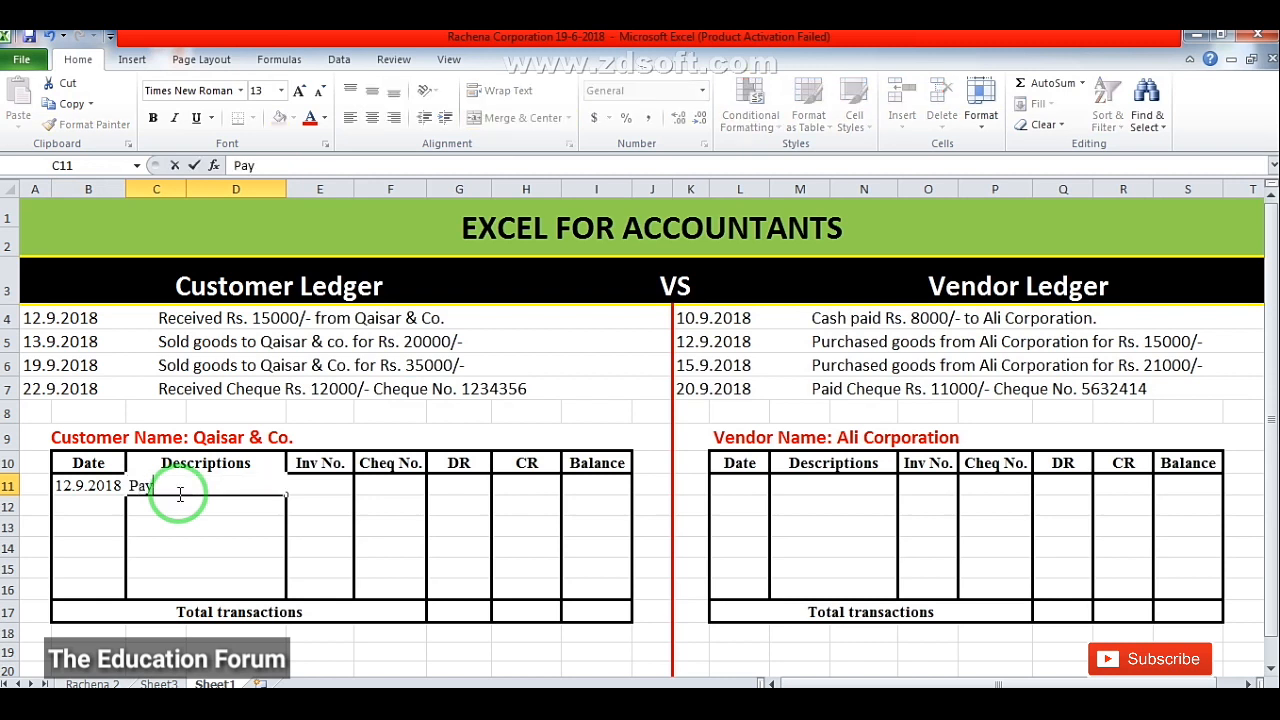
pyautogui.write('ment')
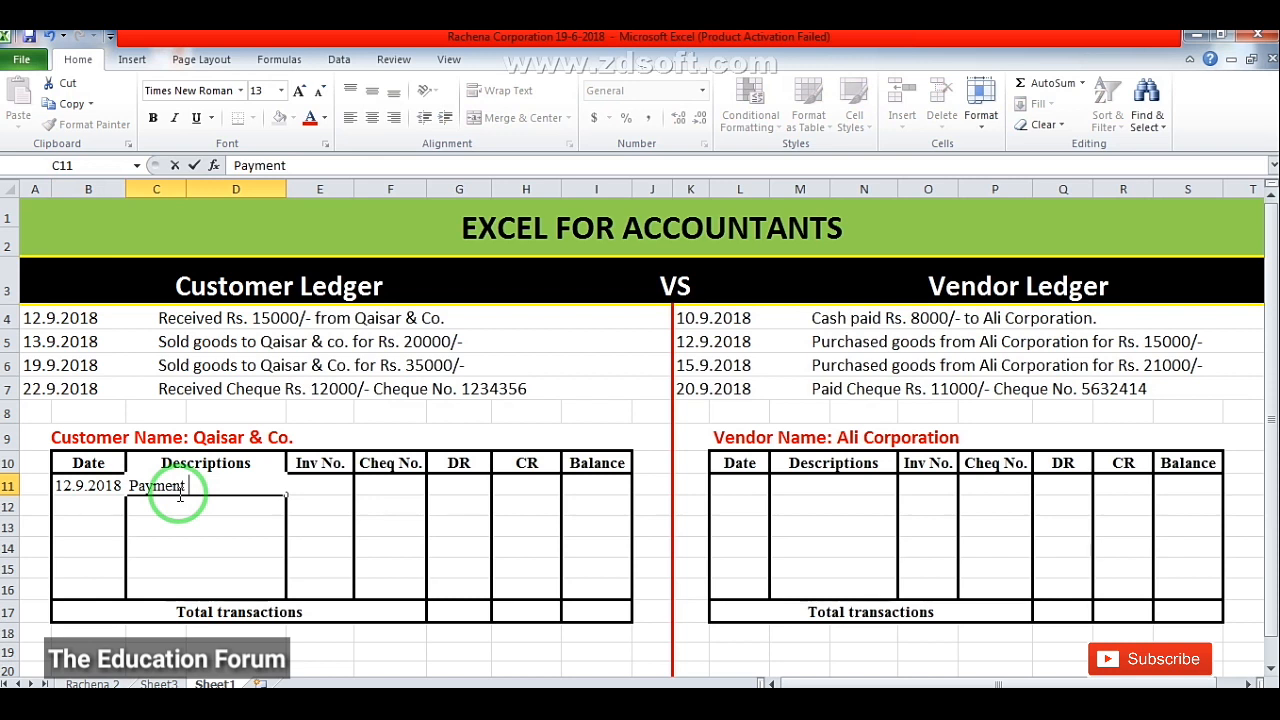
pyautogui.write(' Received')
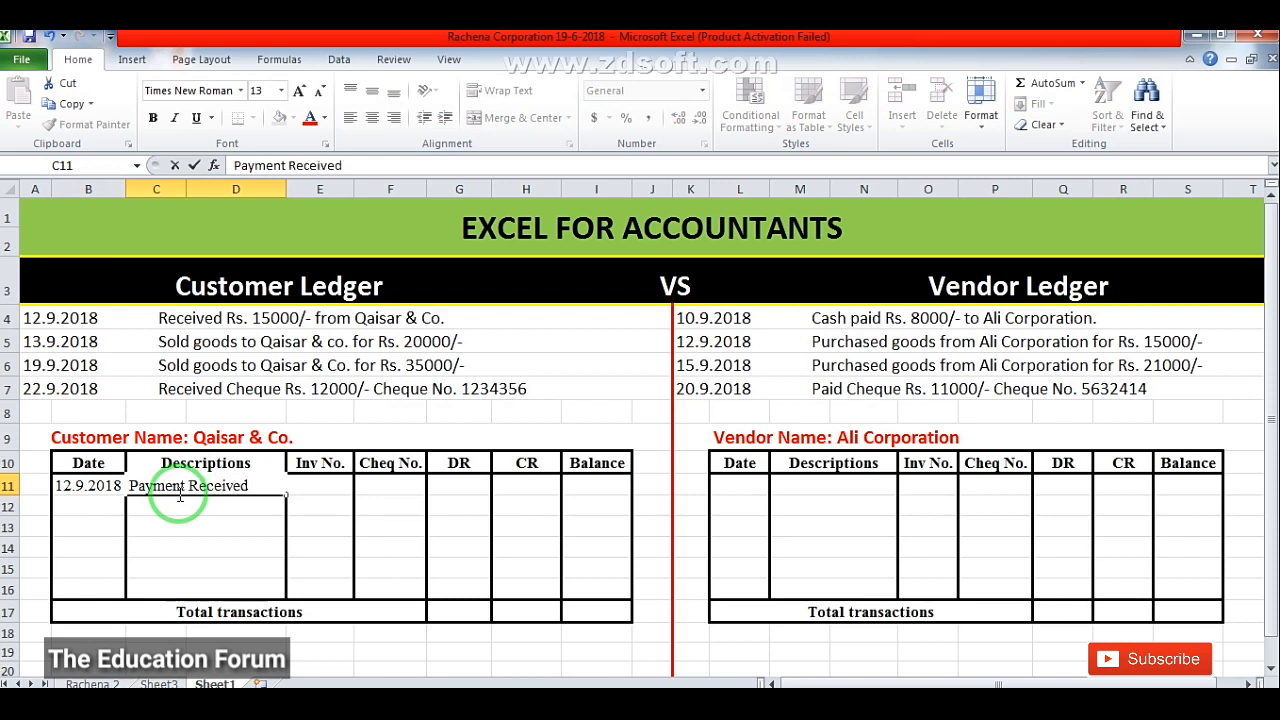
# Enter 15000 in the CR column of the customer ledger's 12.9.2018 Payment Received row.
pyautogui.click(341, 490)
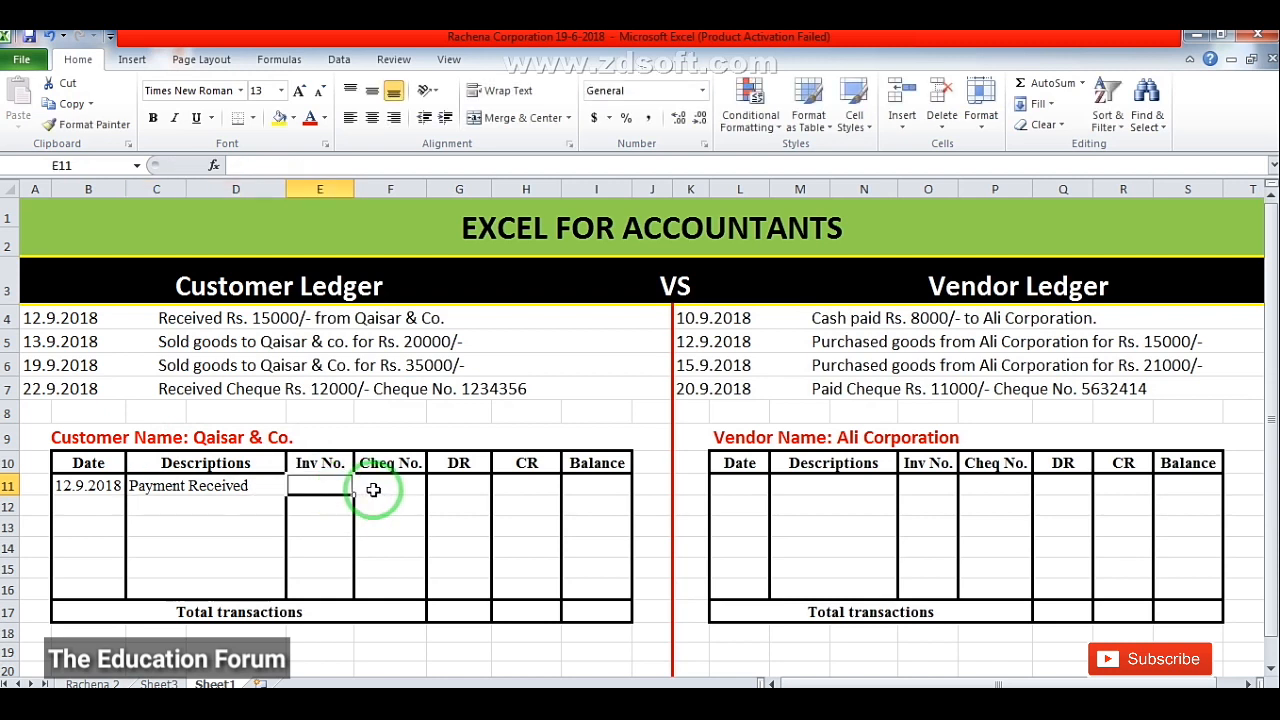
pyautogui.click(373, 489)
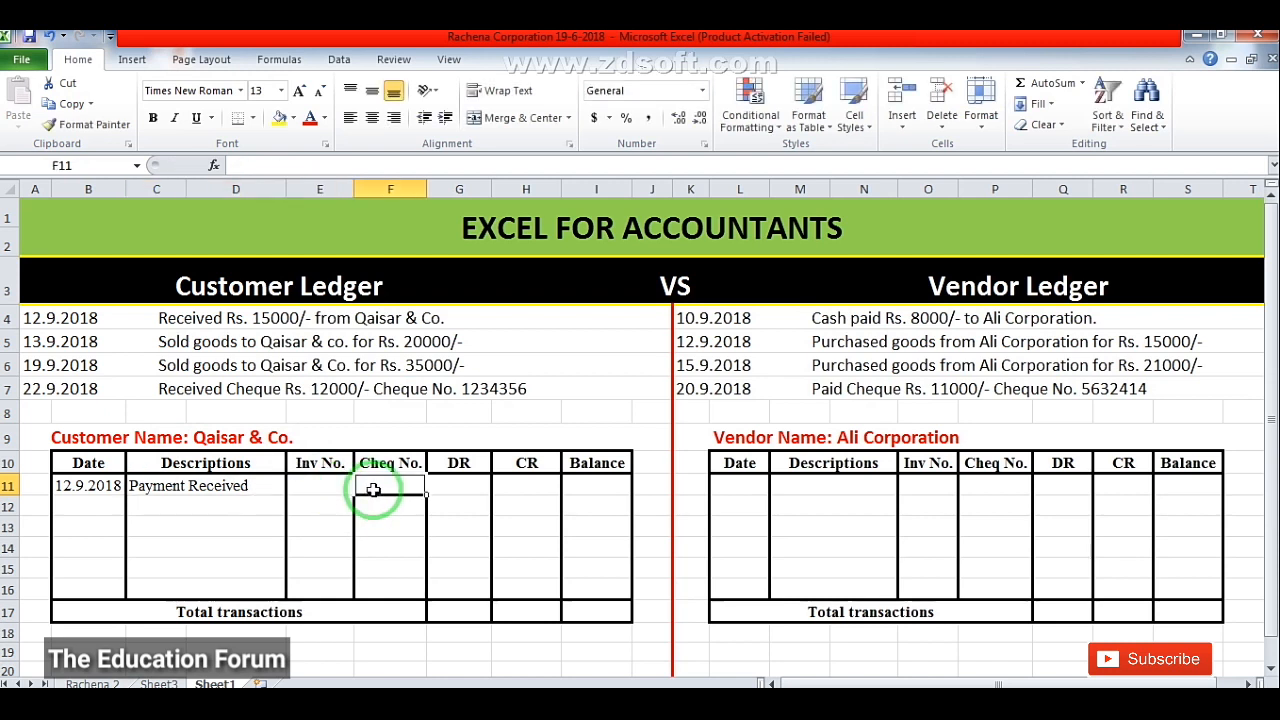
pyautogui.click(440, 487)
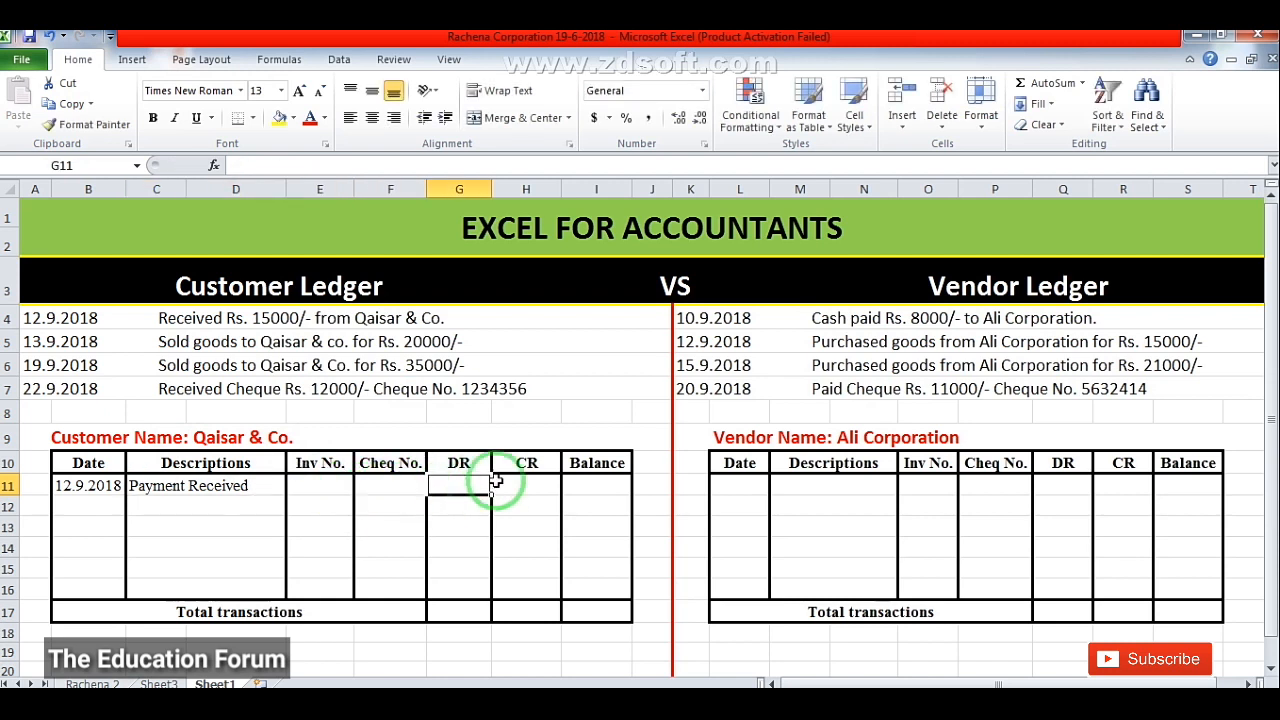
pyautogui.click(531, 486)
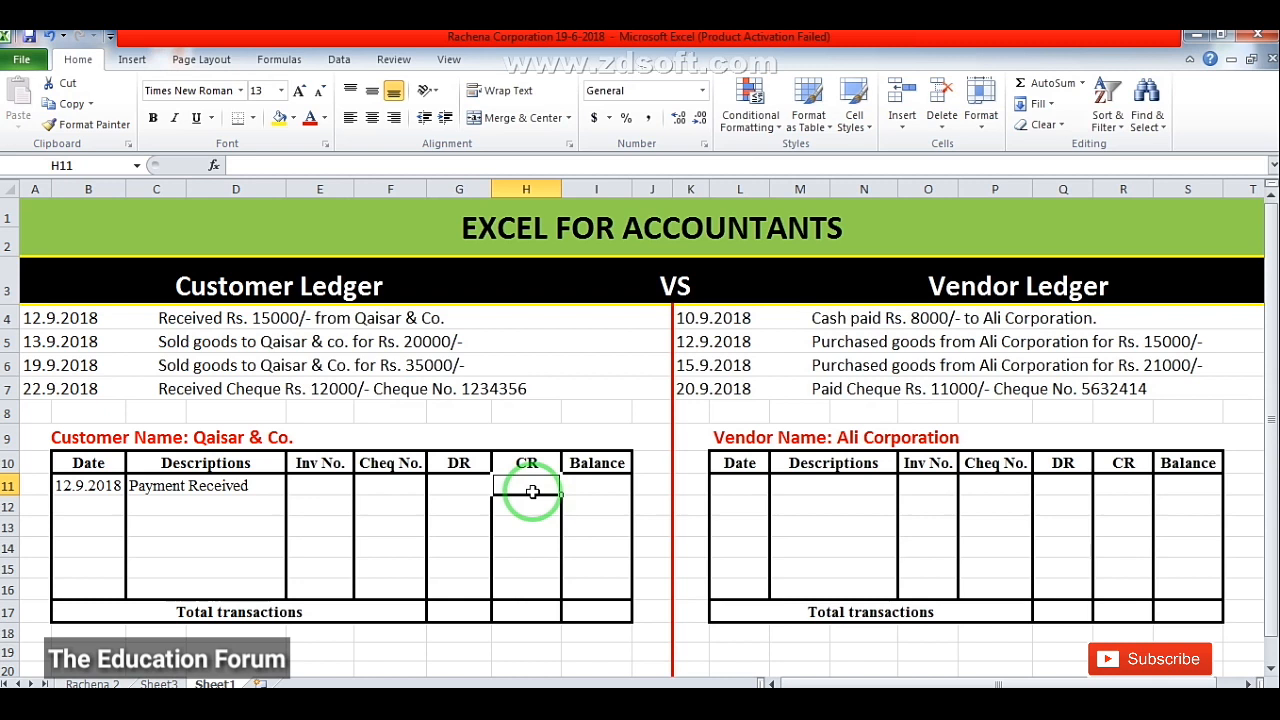
pyautogui.write('15')
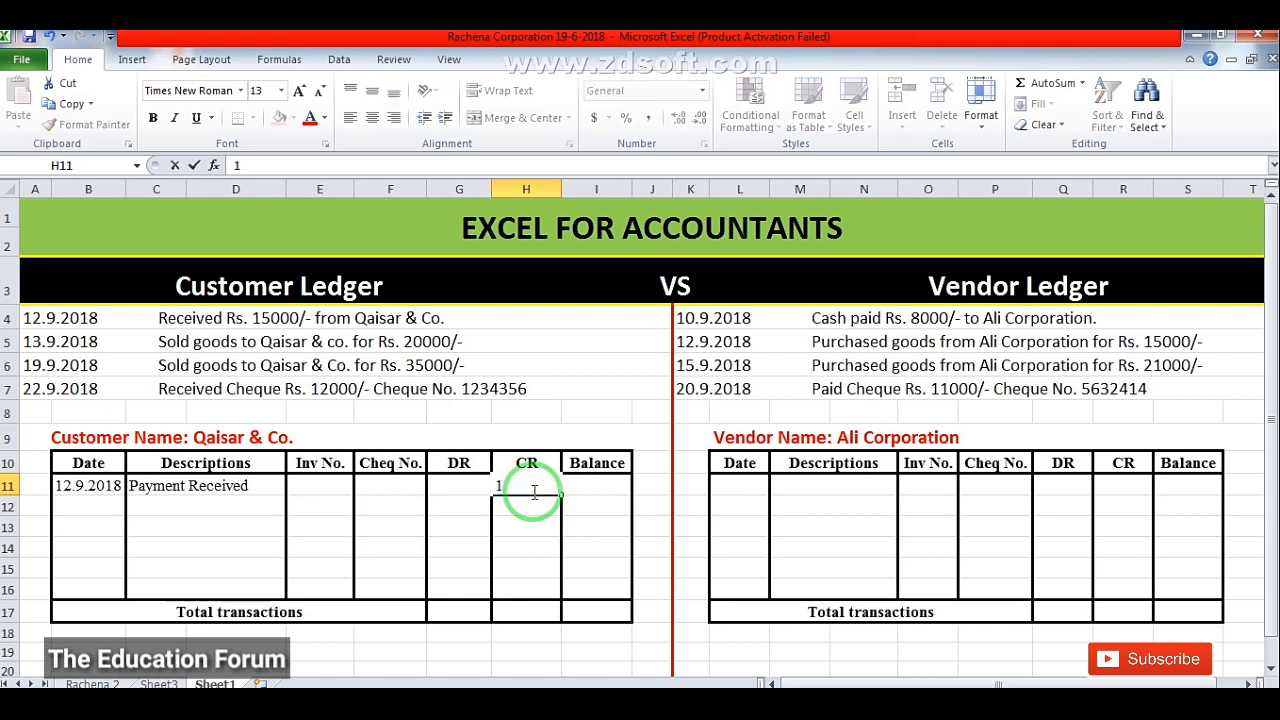
pyautogui.write('000')
pyautogui.click(592, 488)
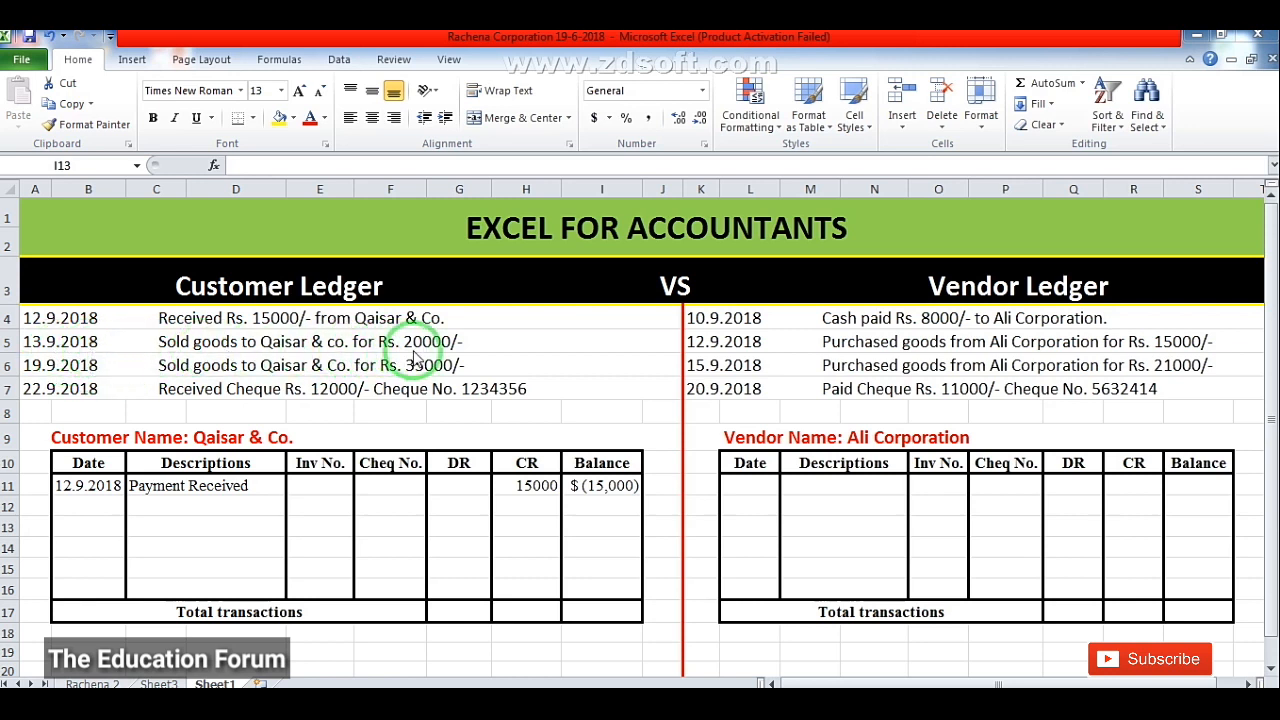
# Enter date 13.9.2018 and description "Sales A/c" in the second row of the customer ledger.
pyautogui.click(92, 508)
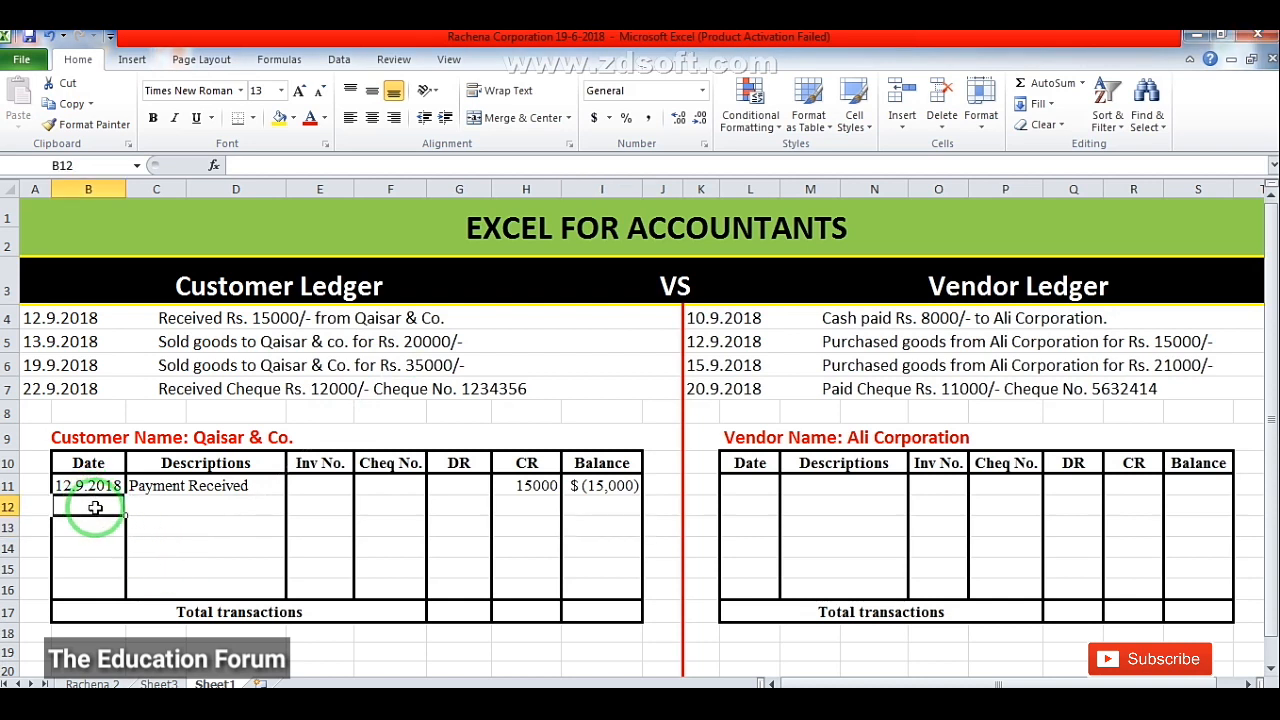
pyautogui.write('13')
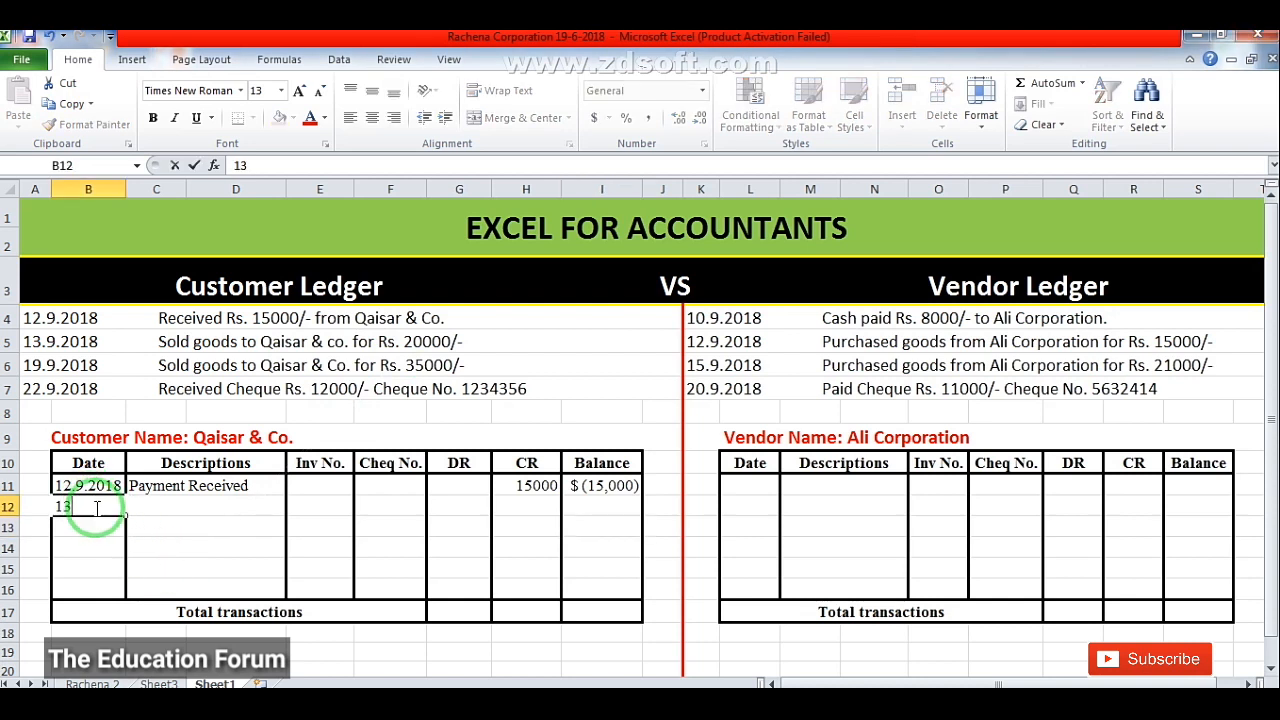
pyautogui.write('.9.2018')
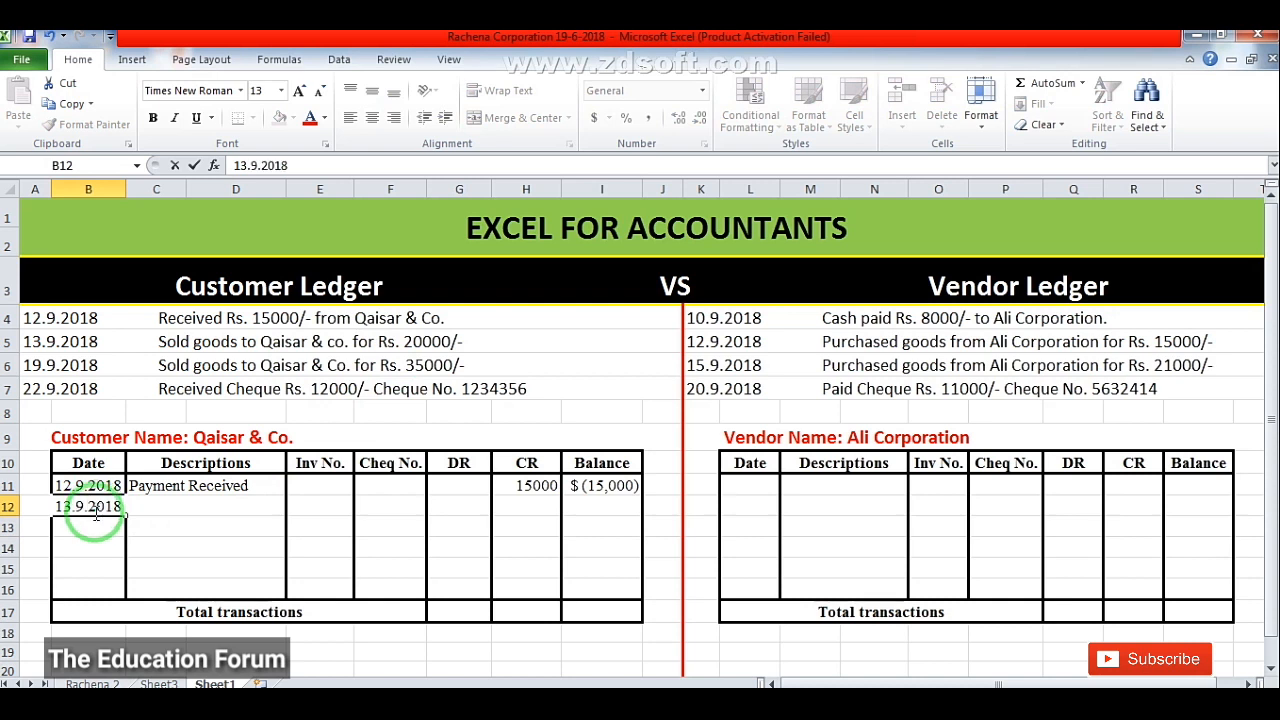
pyautogui.click(152, 511)
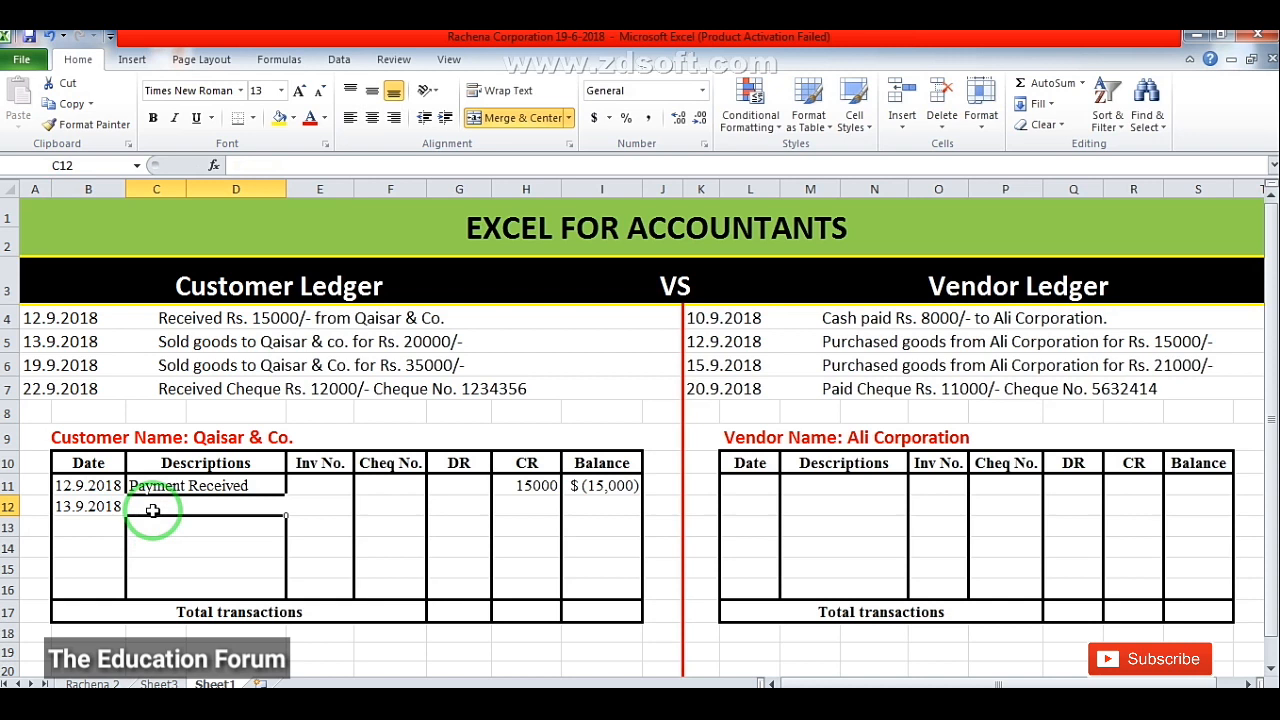
pyautogui.write('Sal')
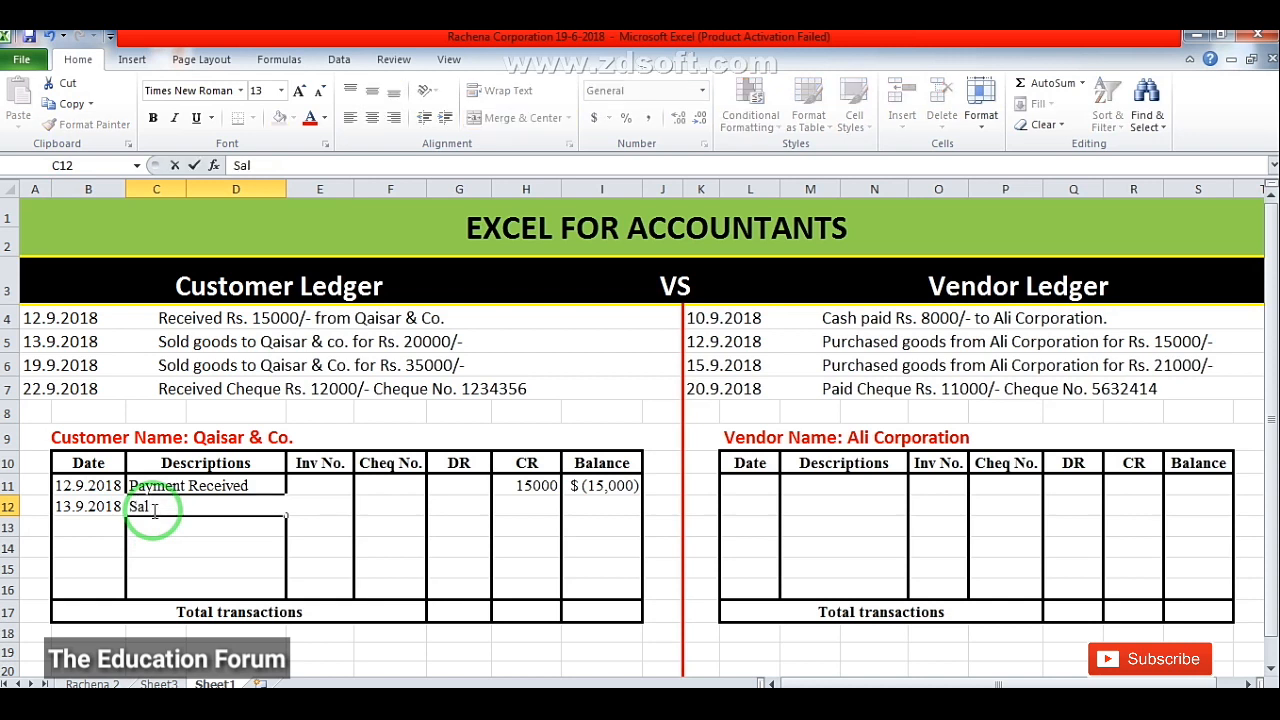
pyautogui.write('es A/')
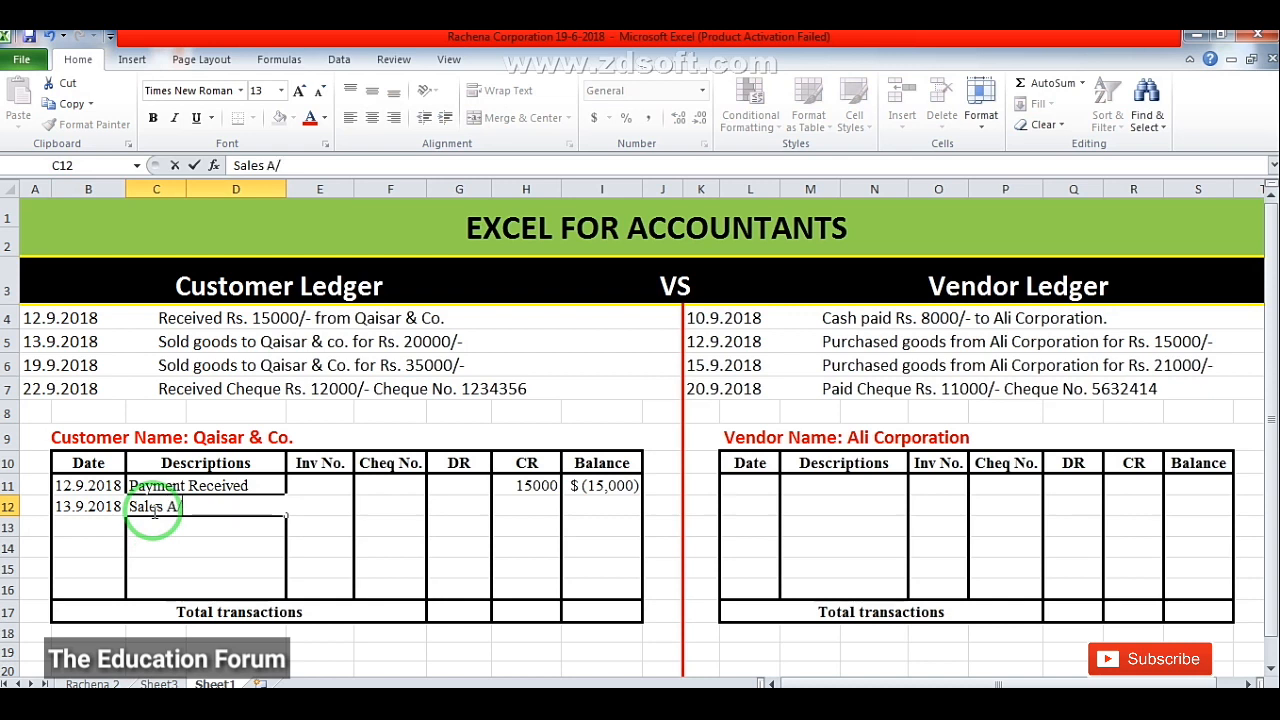
pyautogui.write('c')
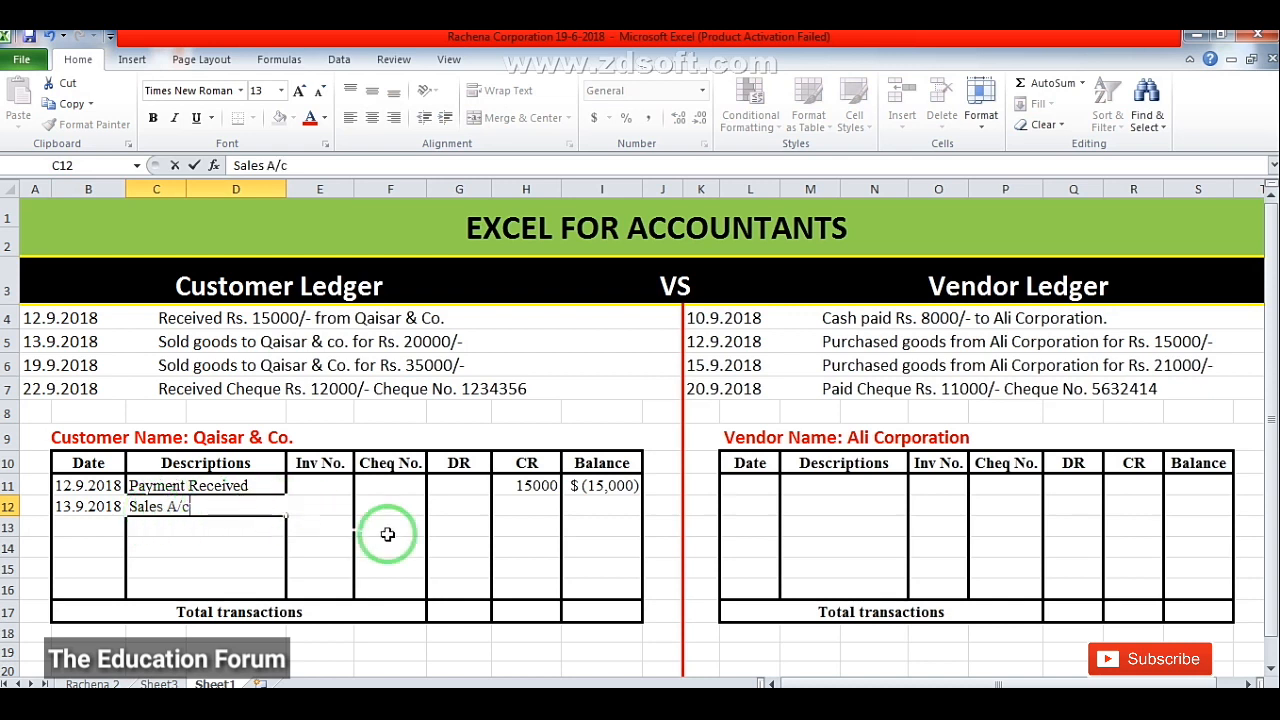
# Enter invoice number 01 and a DR amount of 20000 for the 13.9.2018 sale in the customer ledger.
pyautogui.click(323, 513)
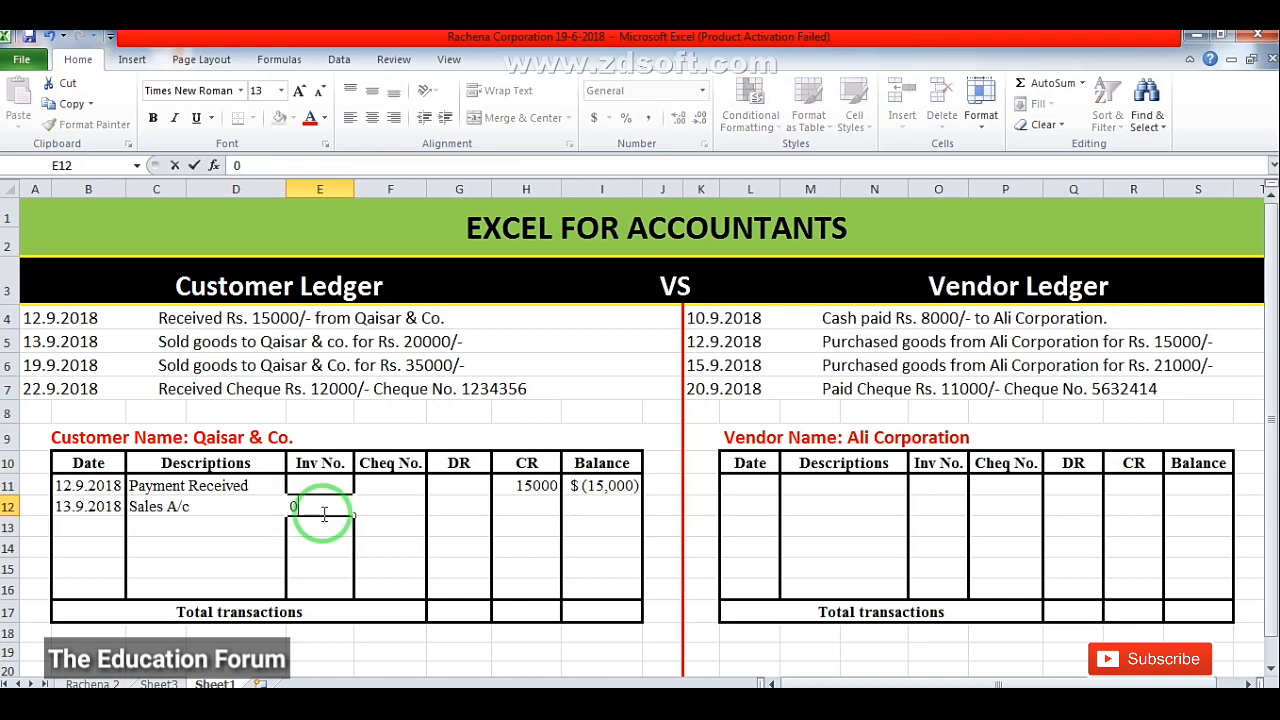
pyautogui.write('01')
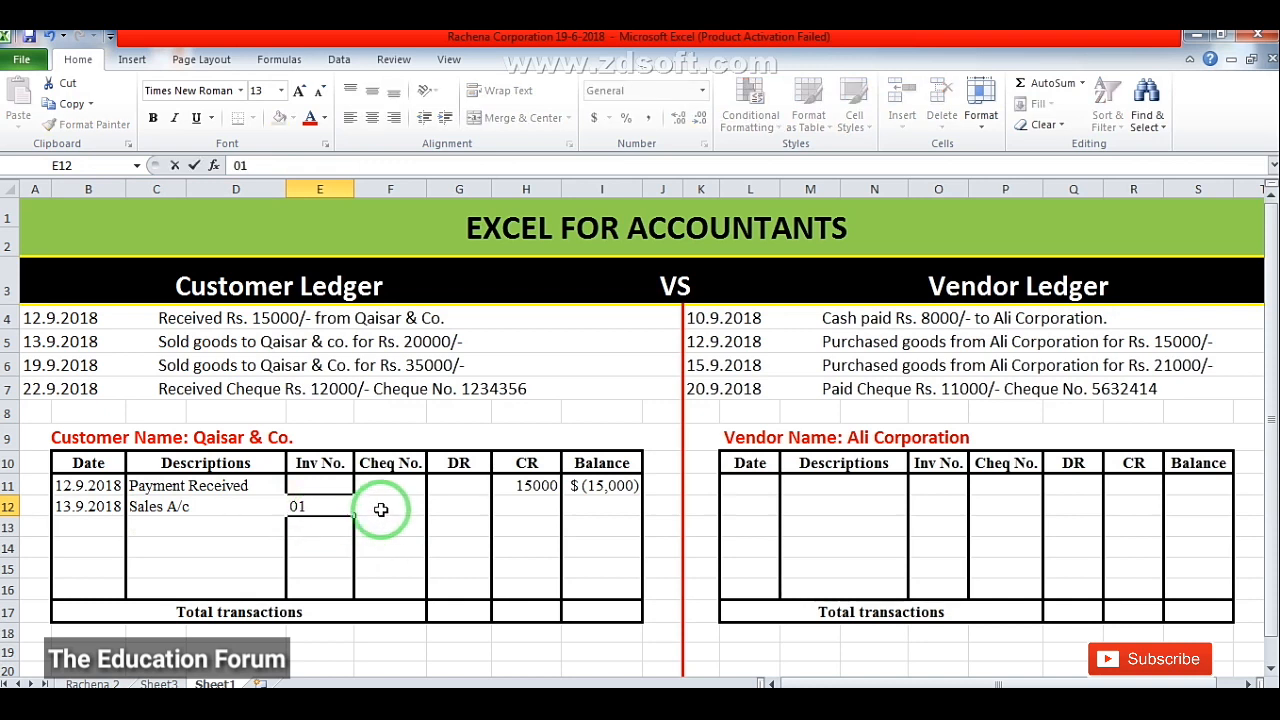
pyautogui.click(374, 514)
pyautogui.click(456, 513)
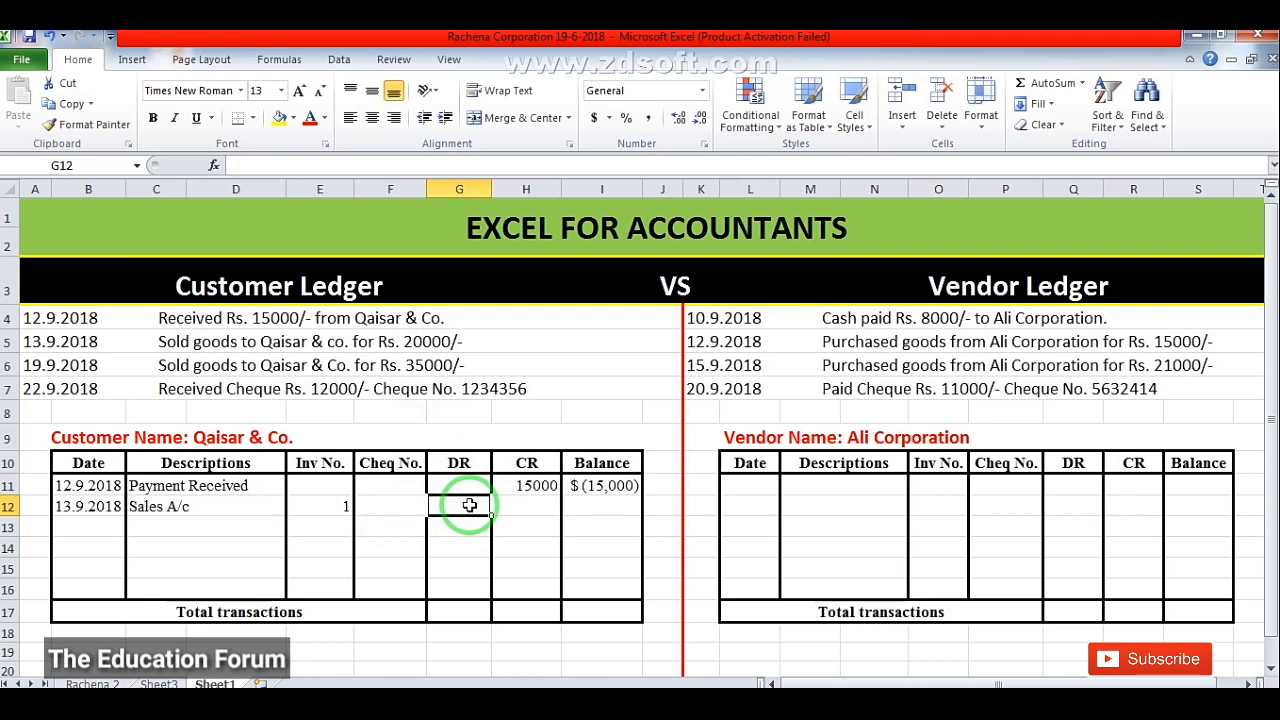
pyautogui.write('0')
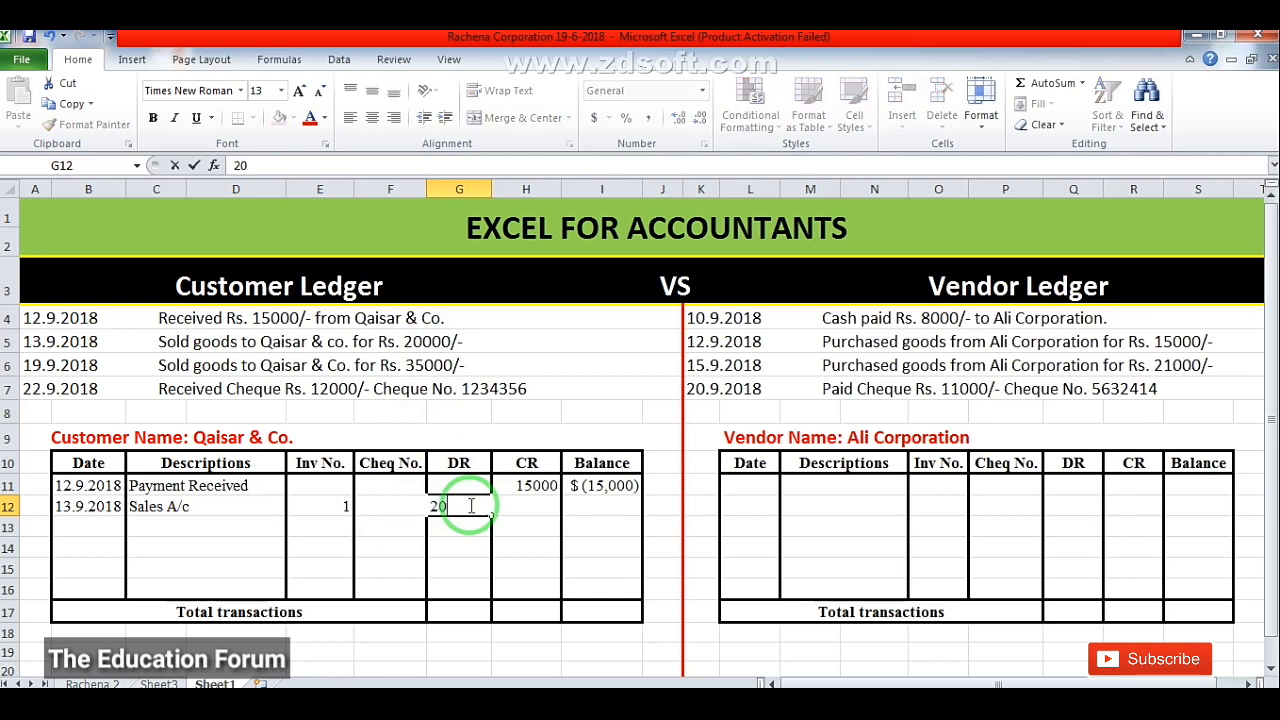
pyautogui.write('000')
pyautogui.press('Return')
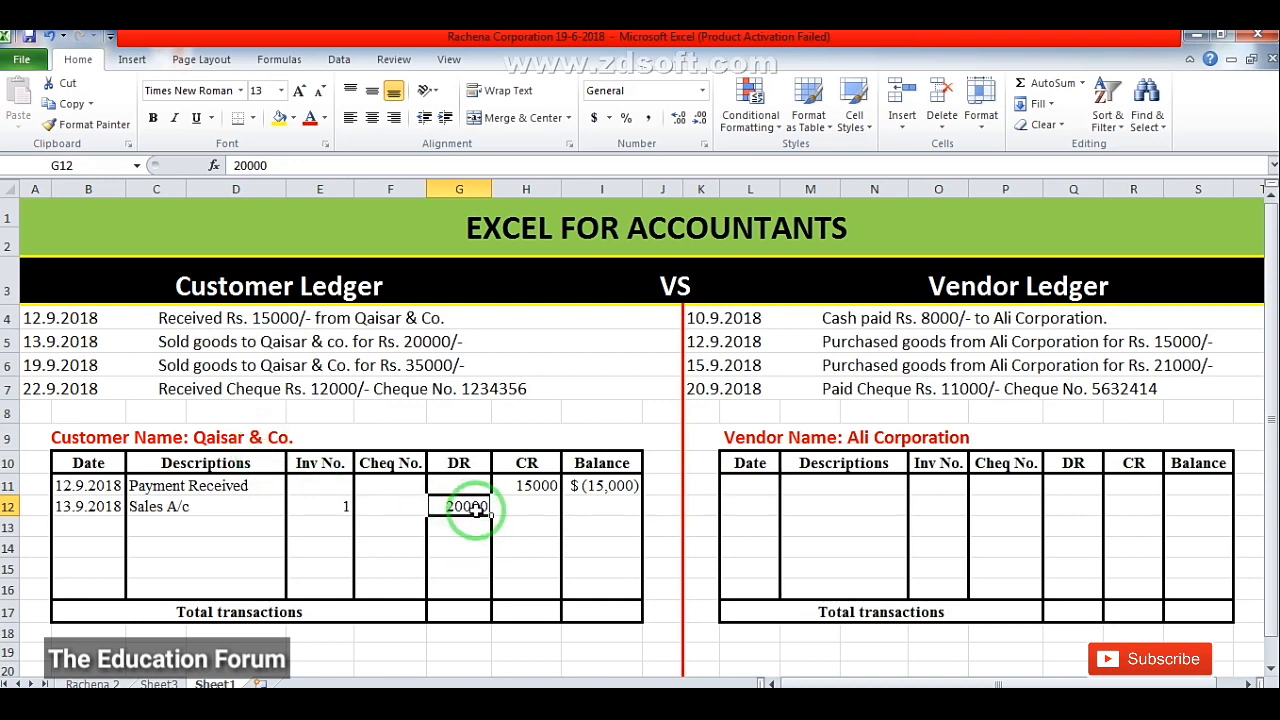
# Calculate the running balance of the 13.9.2018 sale in cell I12 with the formula =I11+G12-H12.
pyautogui.click(577, 507)
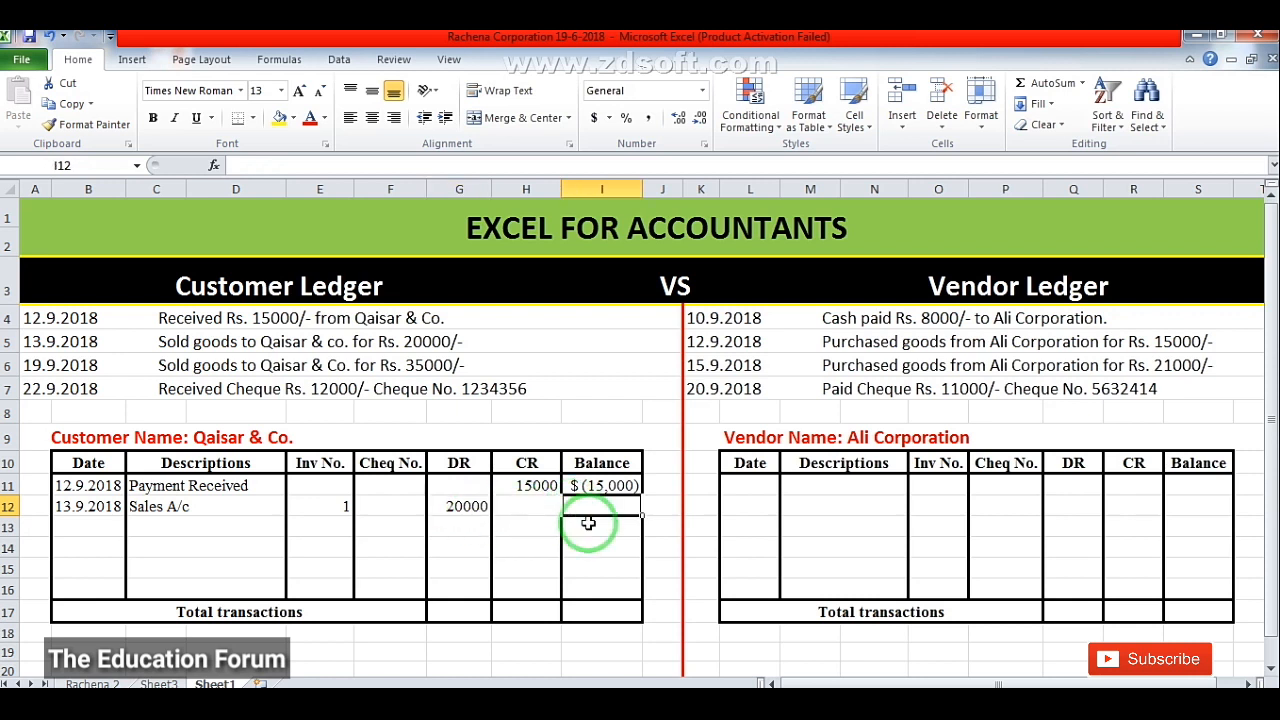
pyautogui.write('=')
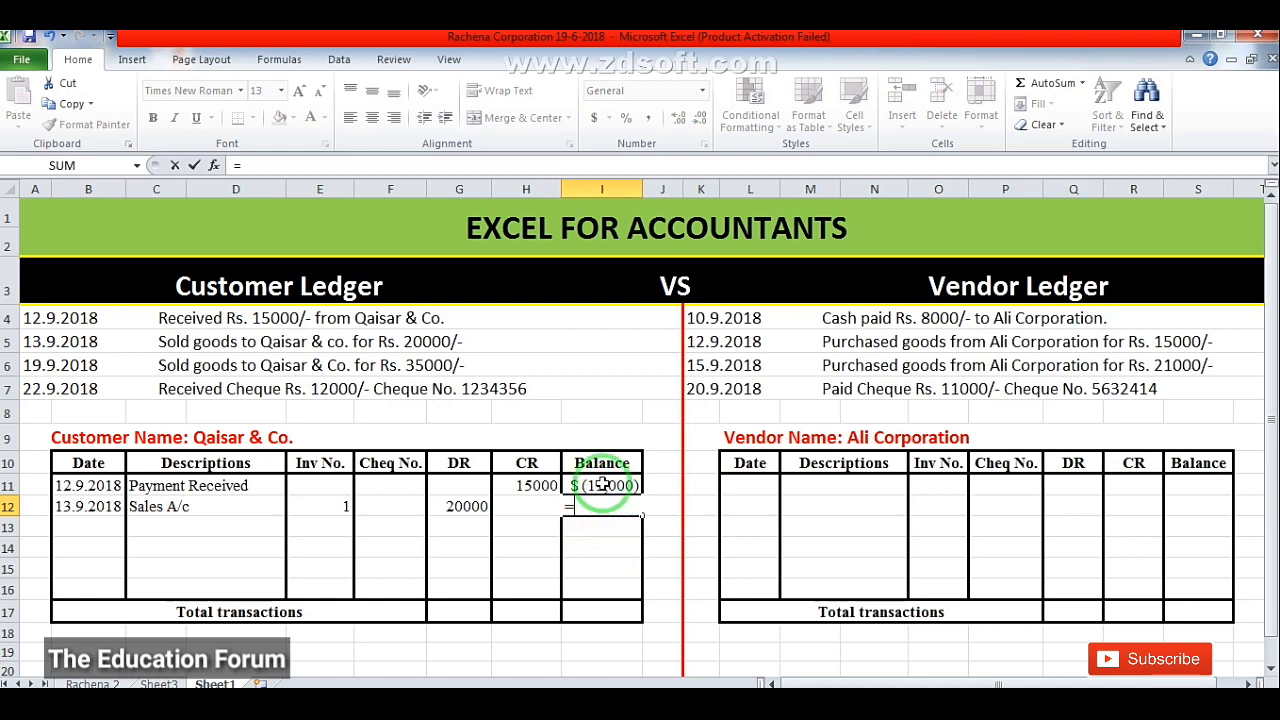
pyautogui.click(604, 486)
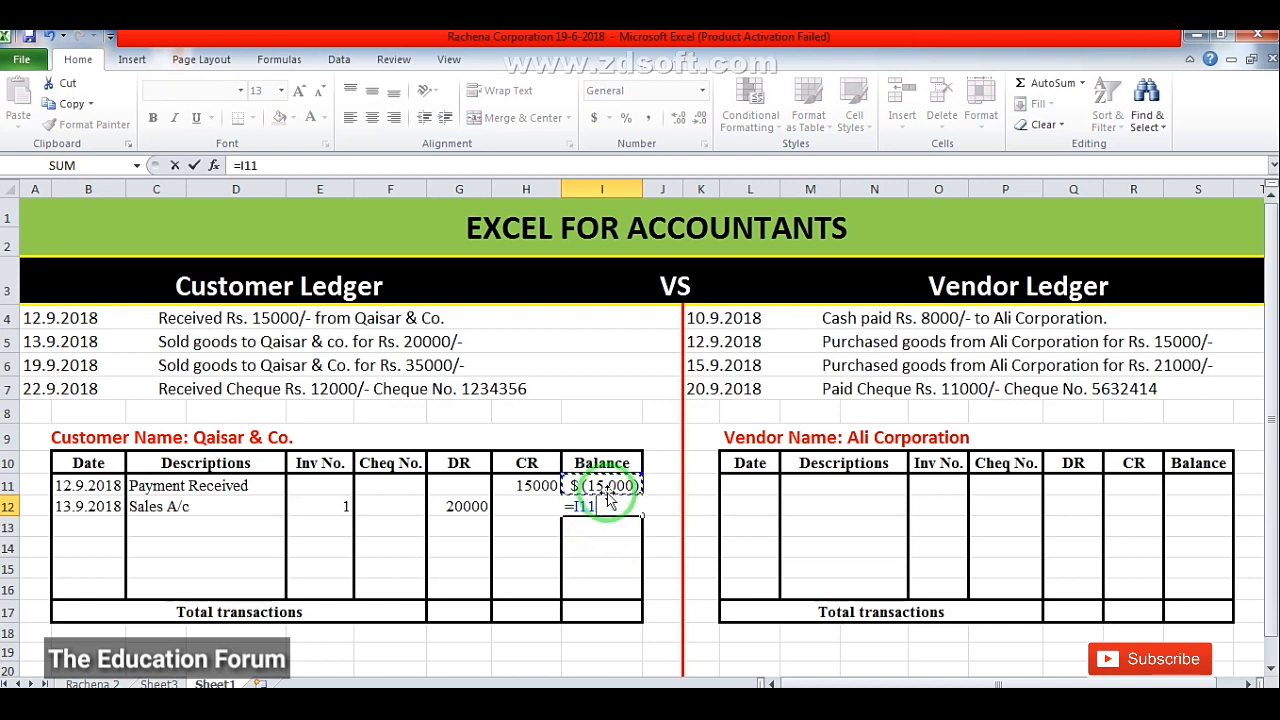
pyautogui.write('+')
pyautogui.click(450, 508)
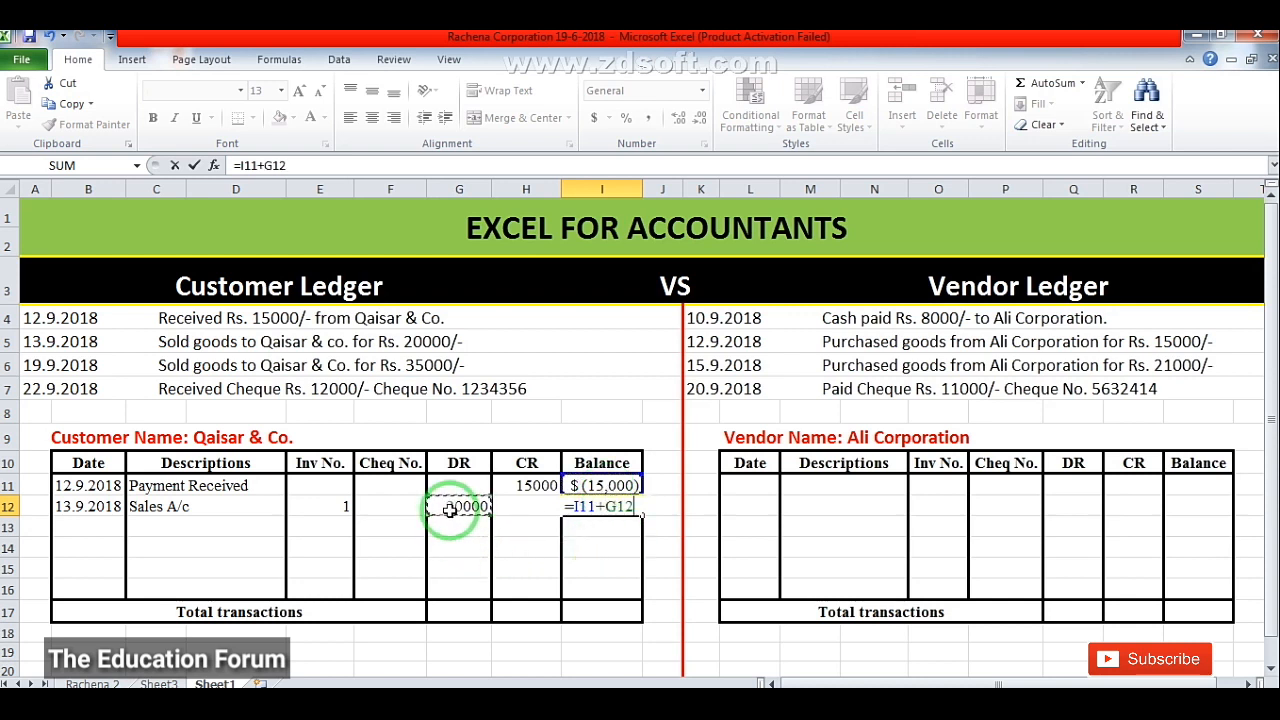
pyautogui.write('-')
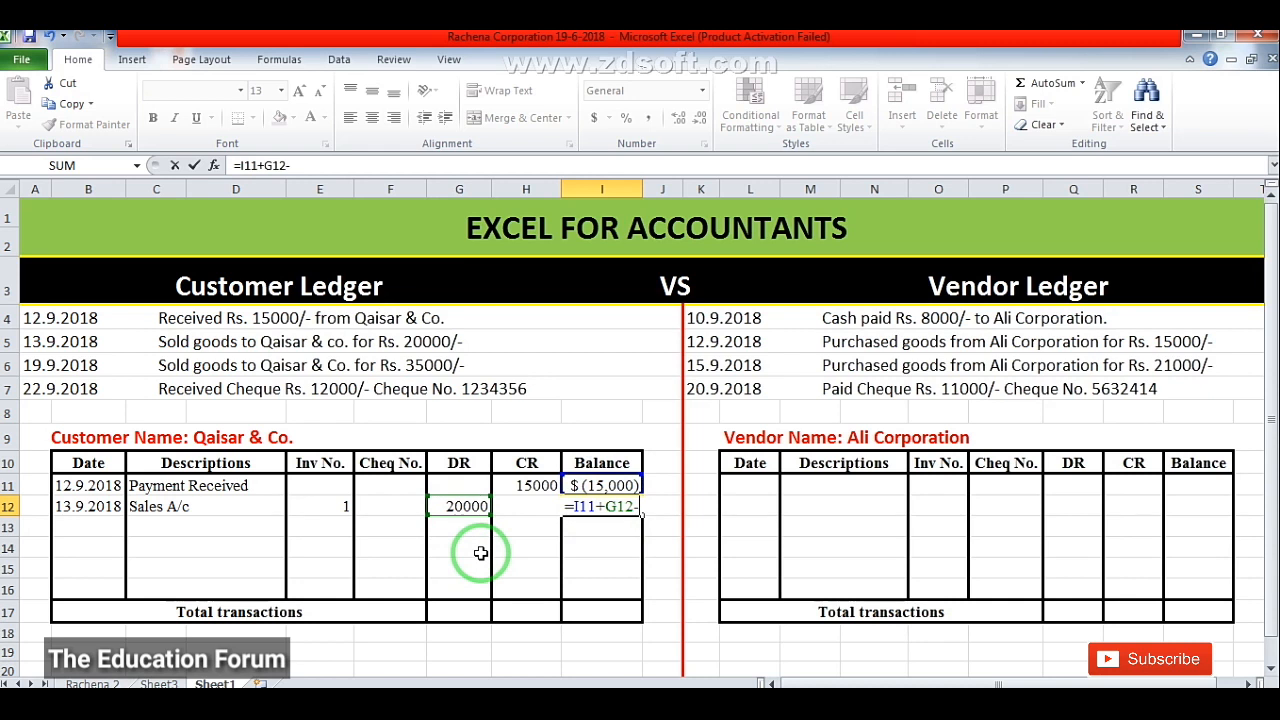
pyautogui.click(526, 512)
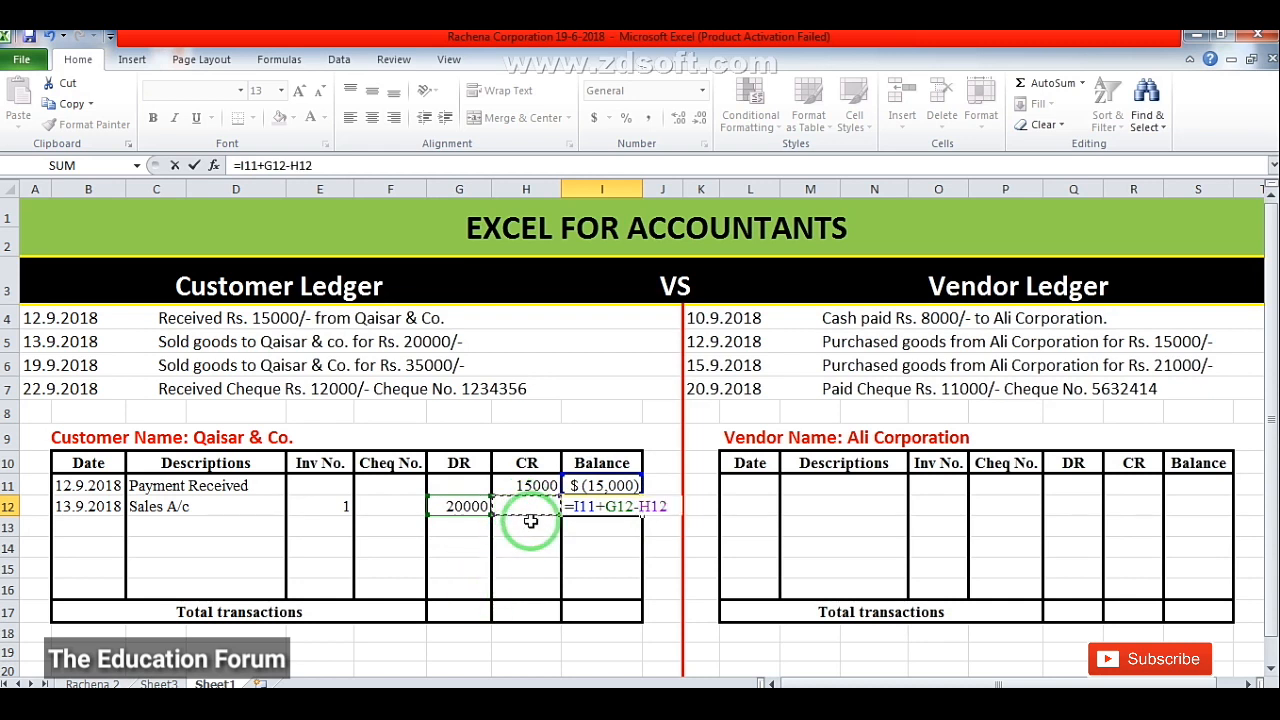
pyautogui.press('Return')
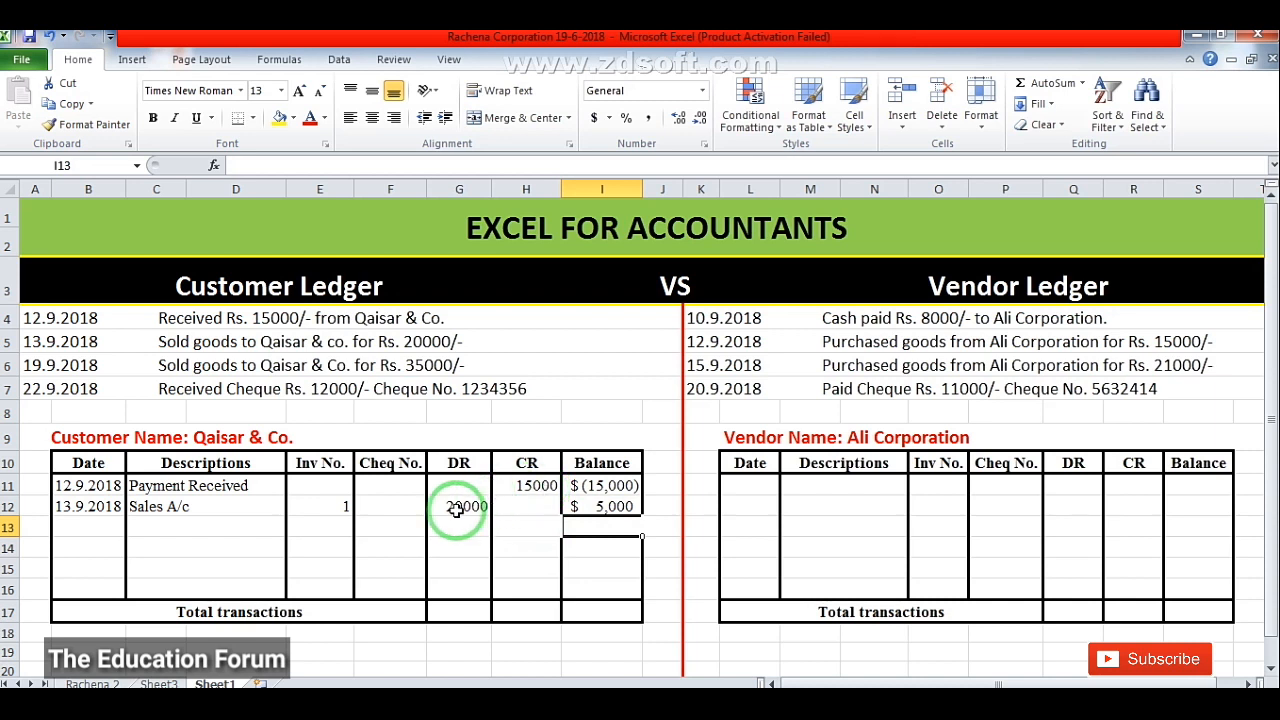
pyautogui.click(604, 508)
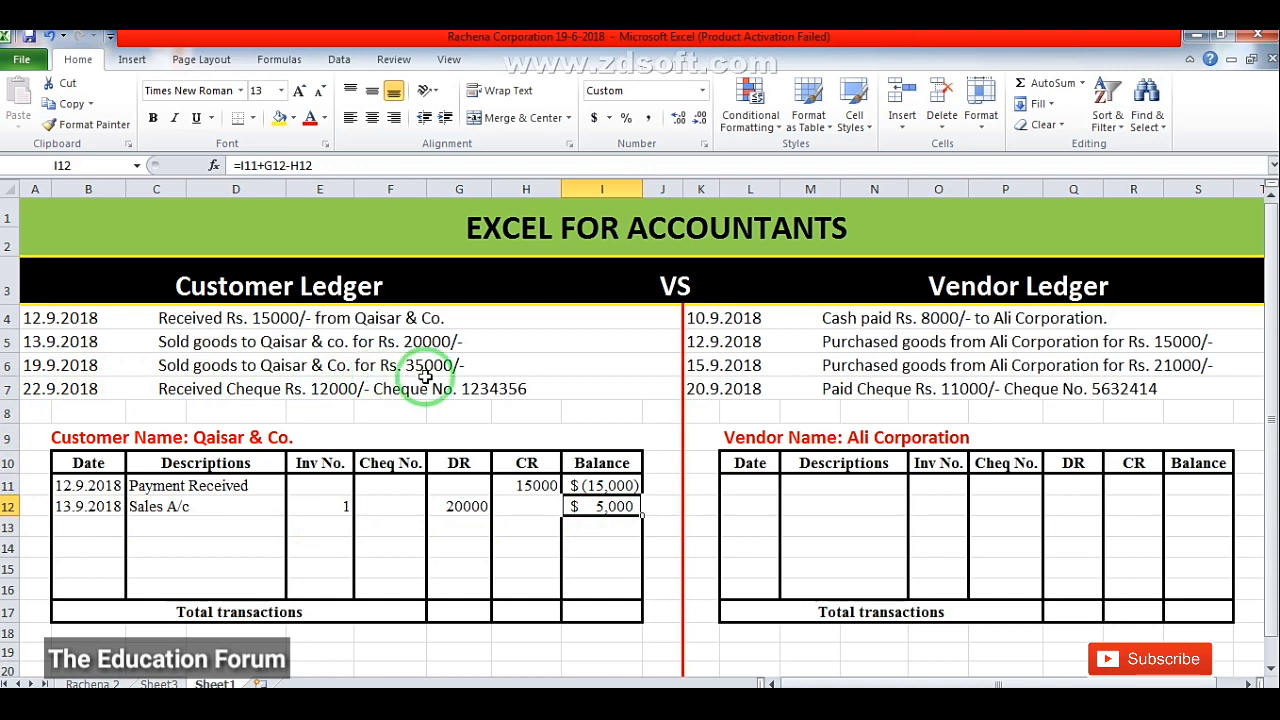
# Enter date 19.9.2018 and description "Sales A/c" in the third row of the customer ledger.
pyautogui.click(104, 529)
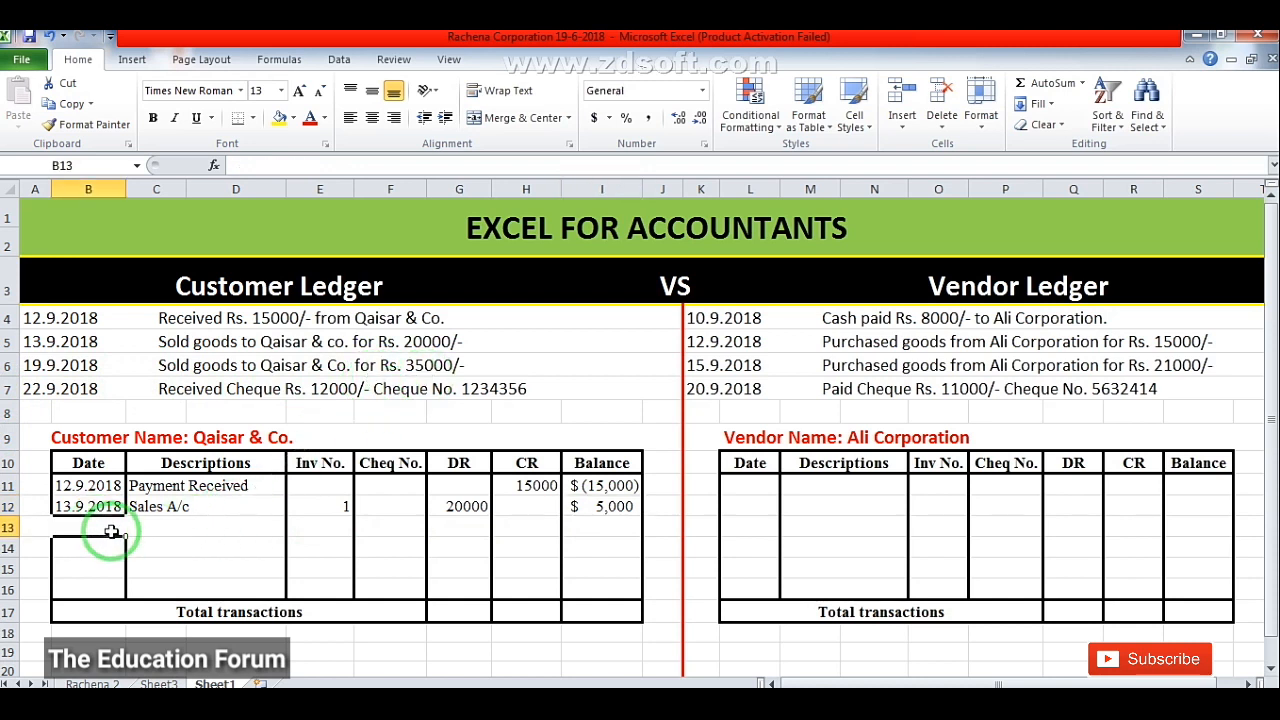
pyautogui.write('19.')
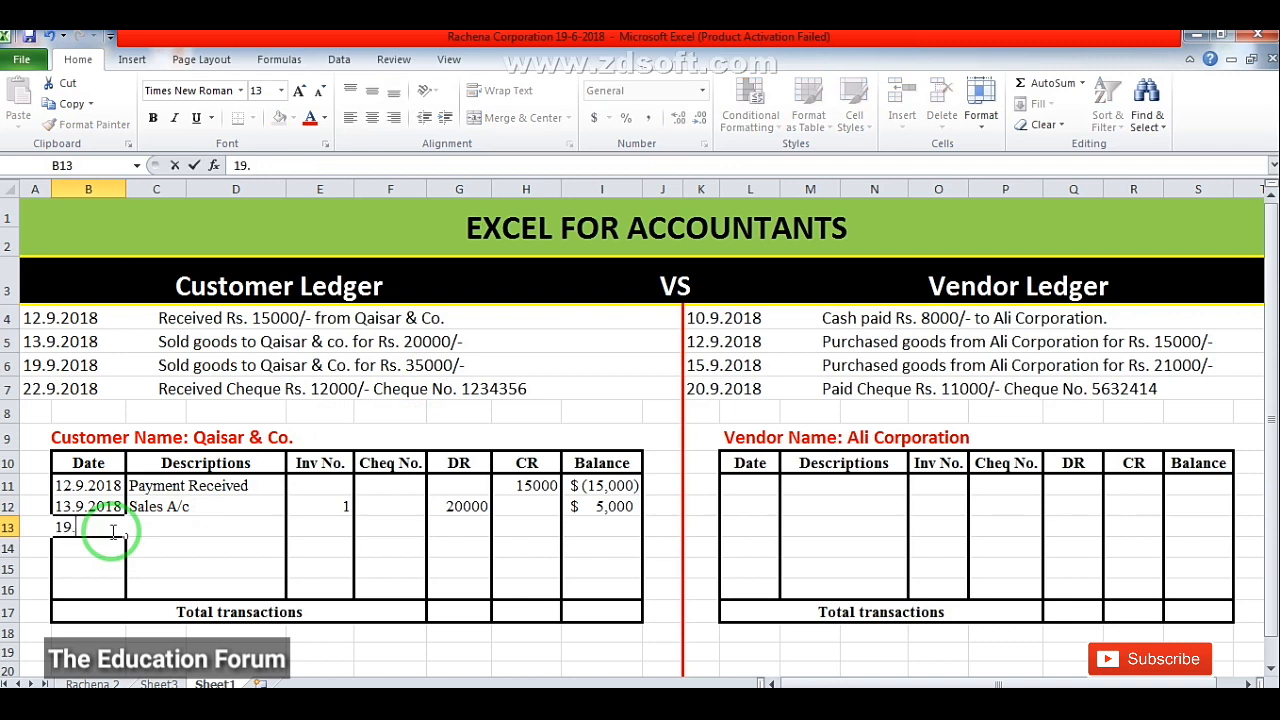
pyautogui.write('9.2018')
pyautogui.press('Tab')
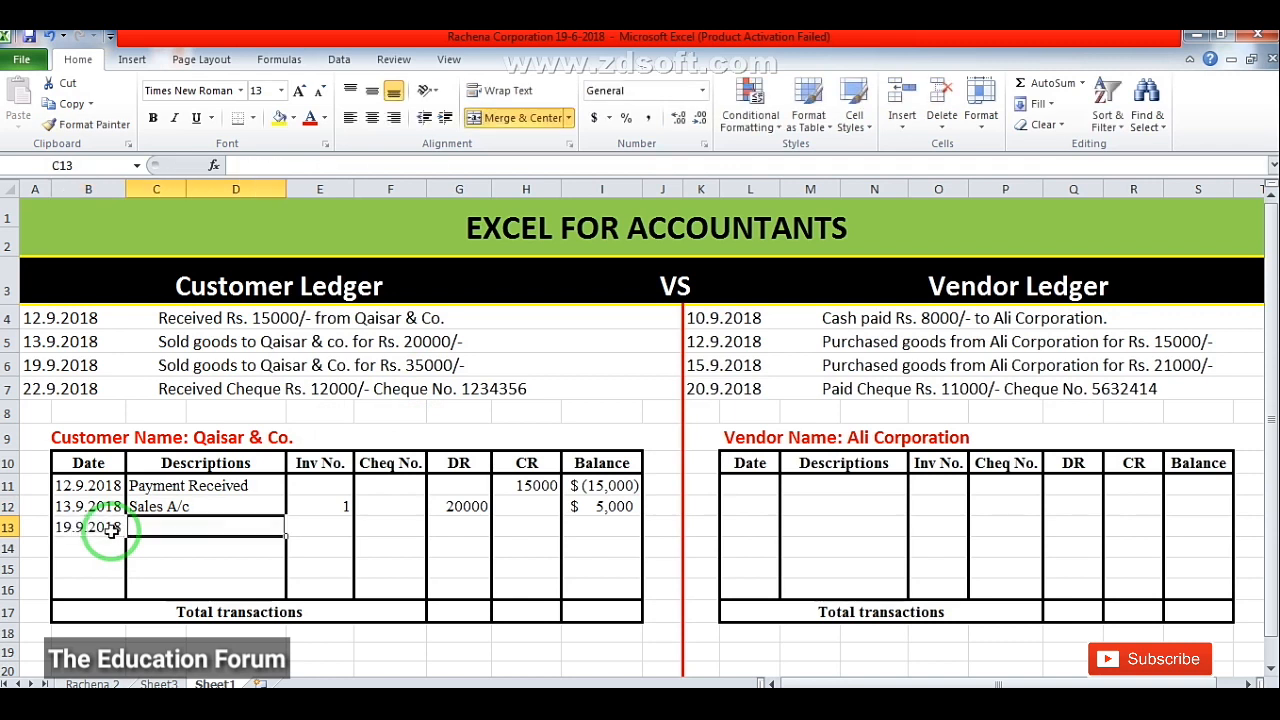
pyautogui.write('Sales A/c')
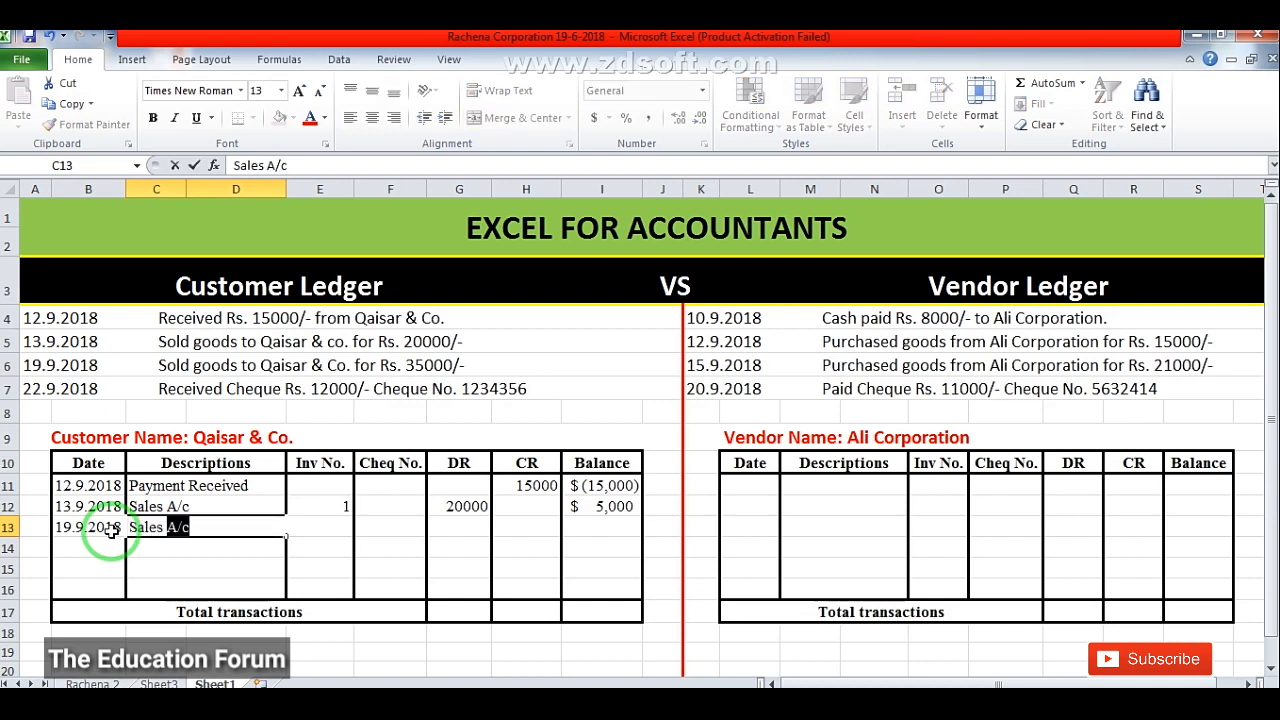
pyautogui.hotkey('ctrl', 'Return')
pyautogui.press('Tab')
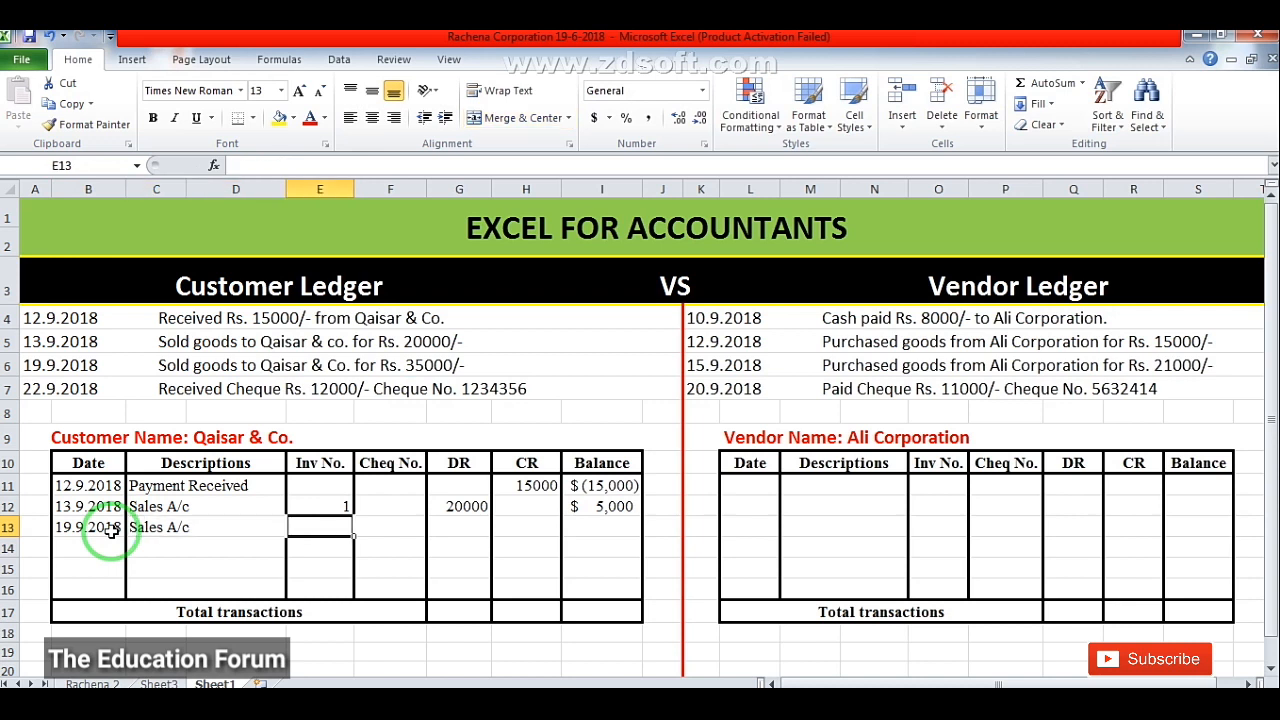
# Enter invoice number 2 and a DR amount of 35000 for the 19.9.2018 sale in the customer ledger.
pyautogui.write('2')
pyautogui.press('Tab')
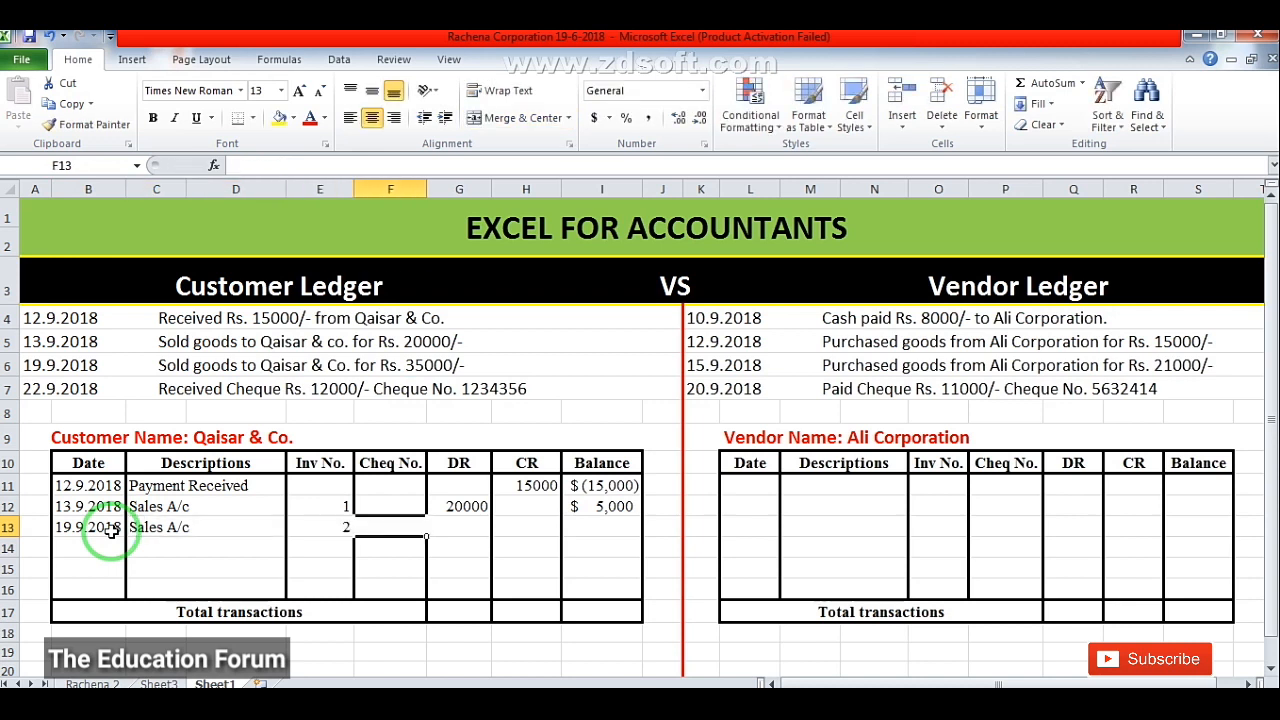
pyautogui.press('Tab')
pyautogui.write('3')
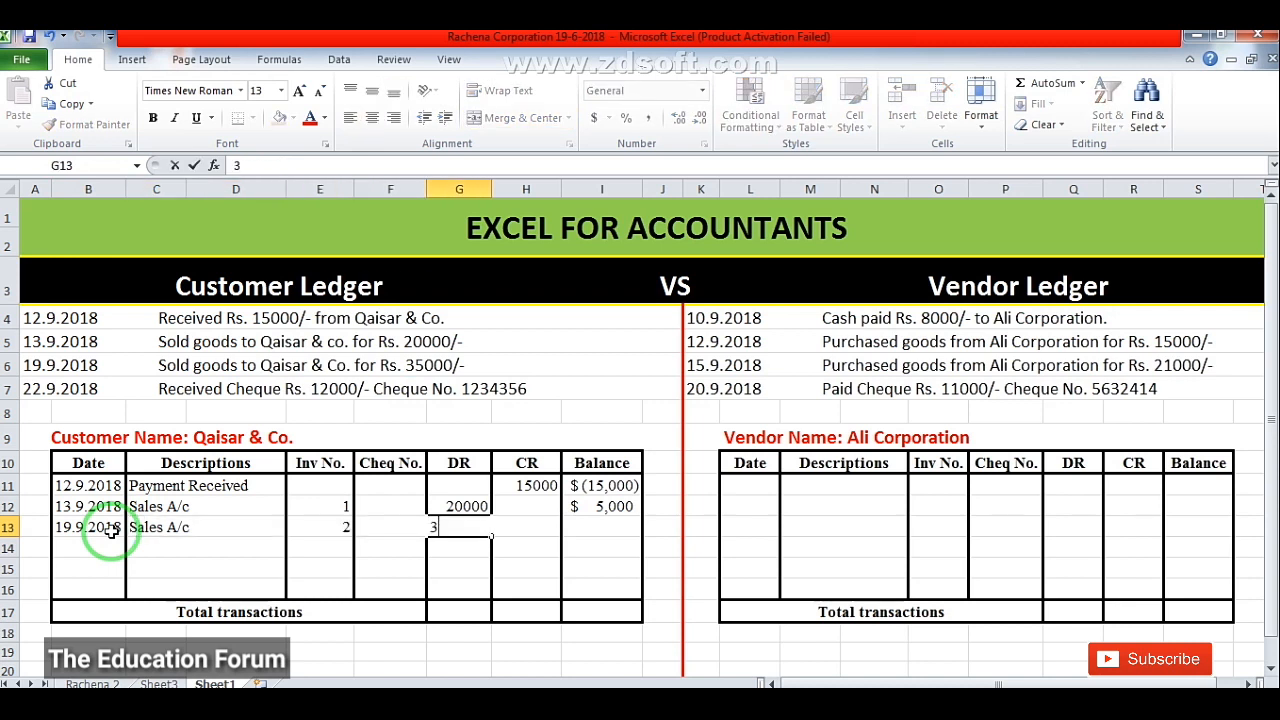
pyautogui.write('5000')
pyautogui.press('Tab')
pyautogui.press('Tab')
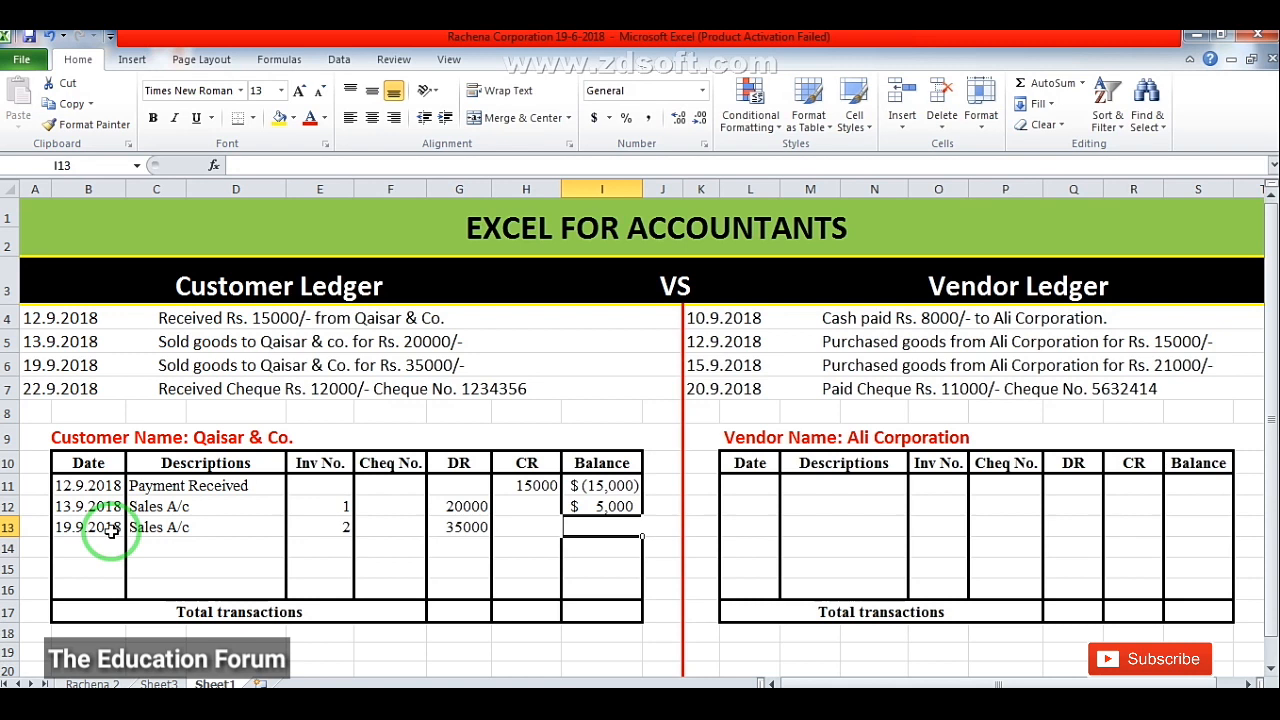
# Calculate the running balance of the 19.9.2018 sale in cell I13 with the formula =I12+G13-H13.
pyautogui.write('=')
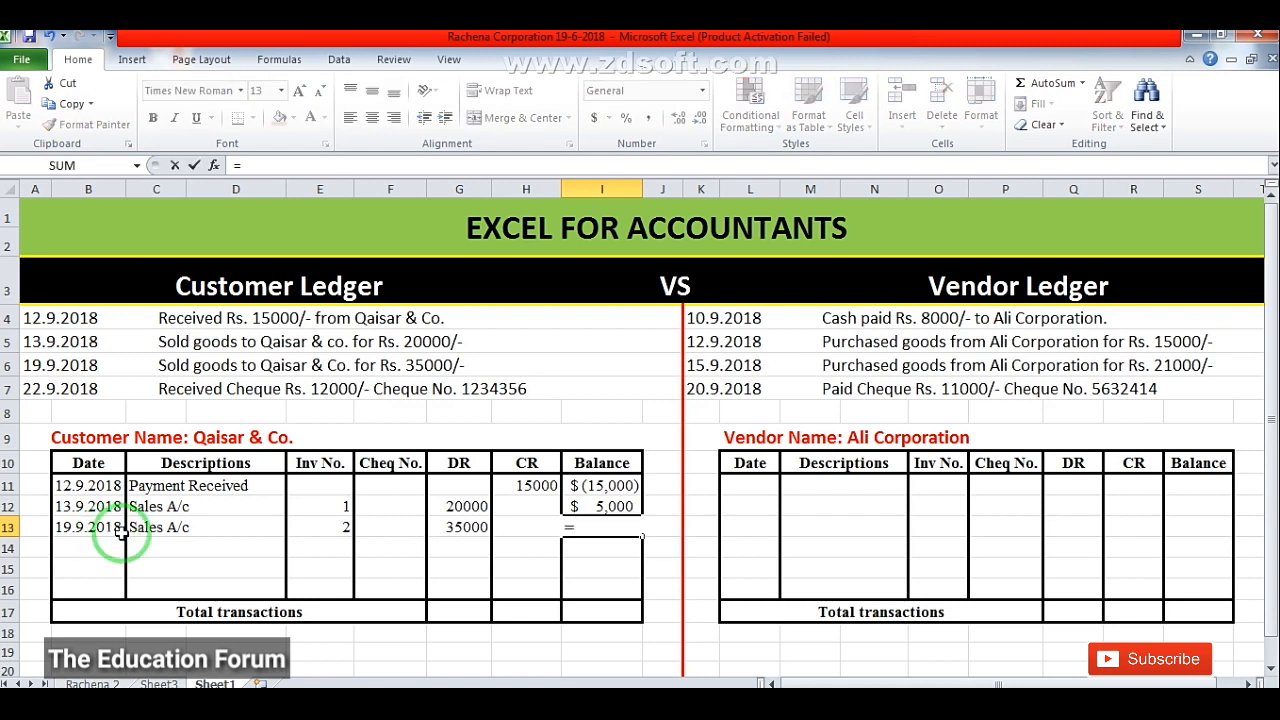
pyautogui.click(595, 508)
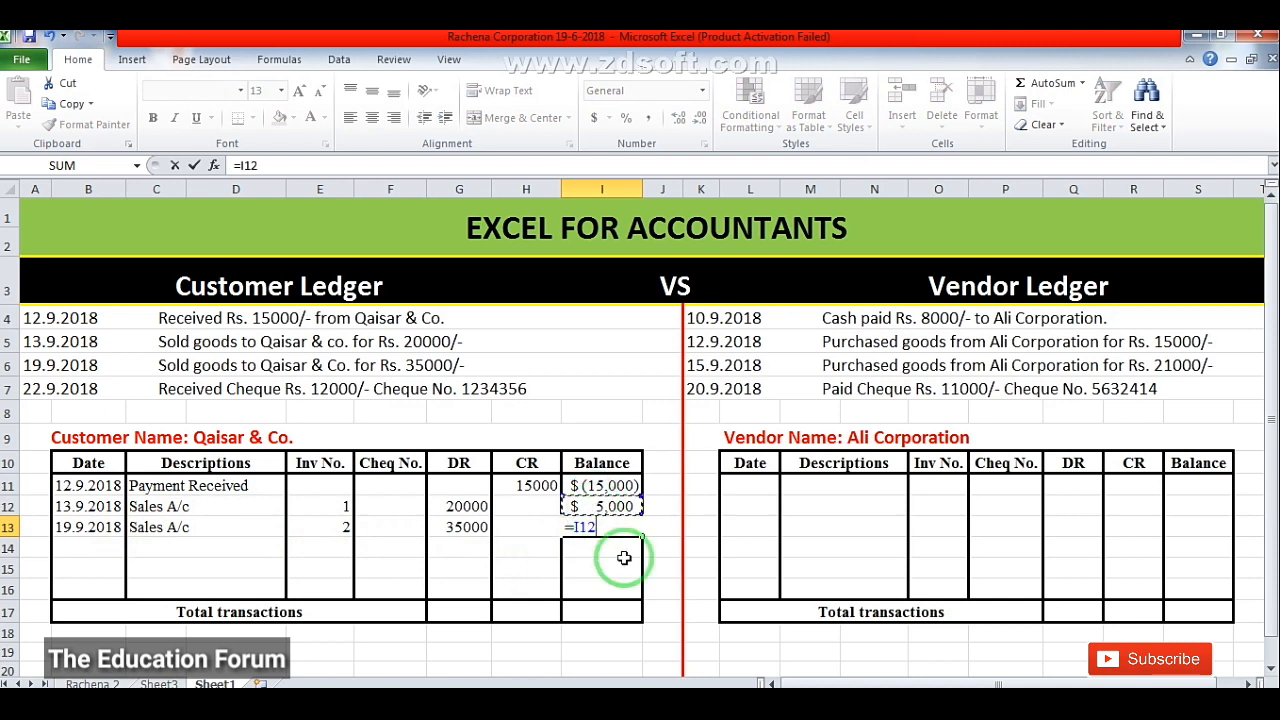
pyautogui.write('+')
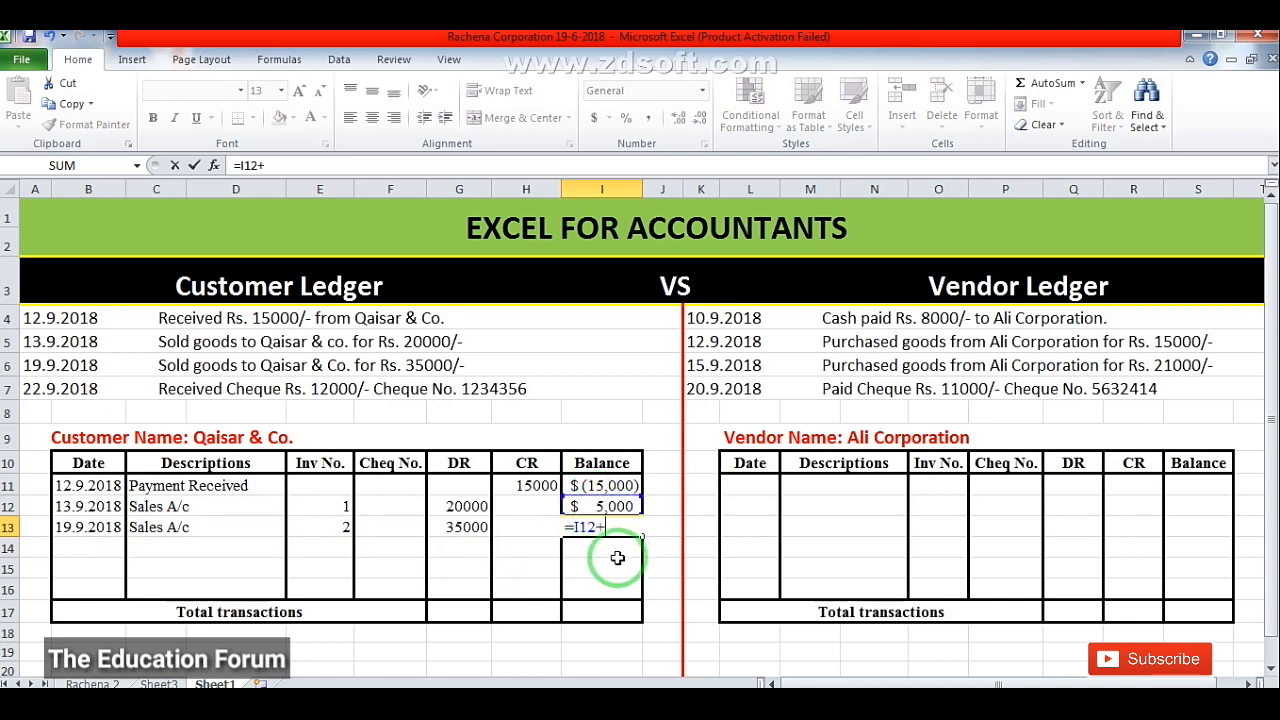
pyautogui.click(467, 527)
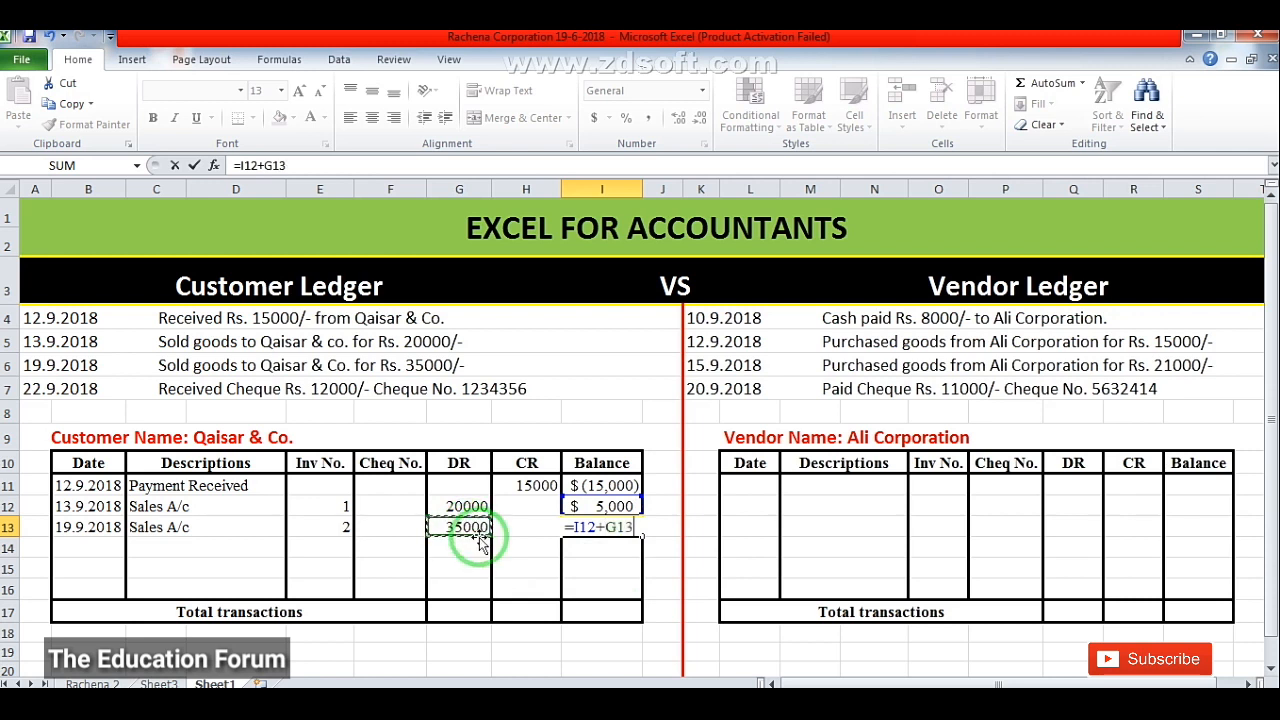
pyautogui.write('-')
pyautogui.click(540, 530)
pyautogui.press('Return')
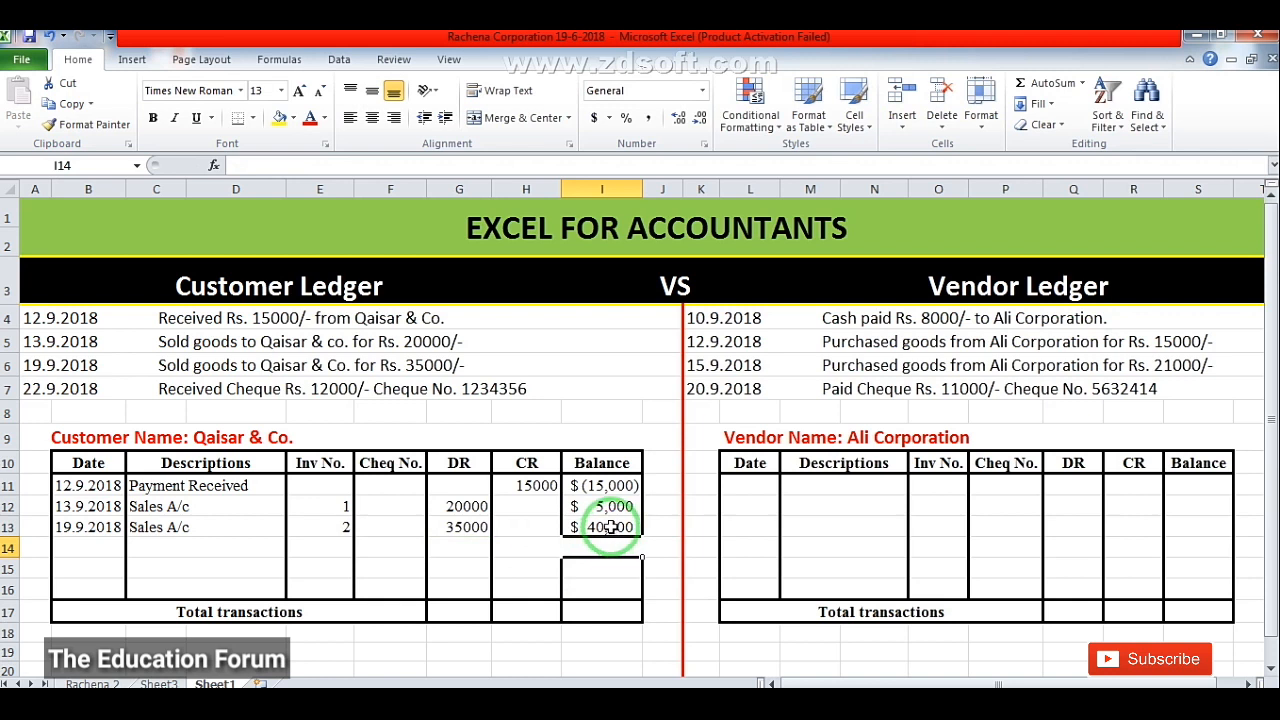
pyautogui.click(611, 527)
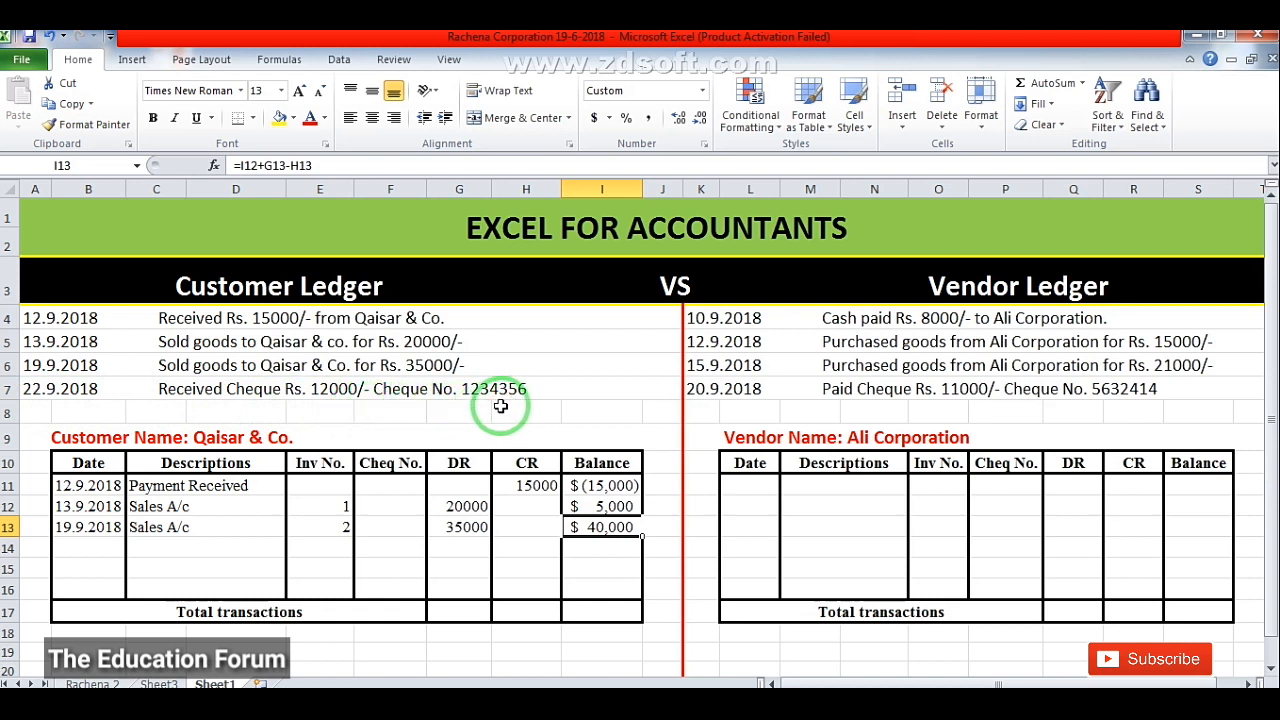
# Enter date 22.9.2018 and description "Cheque Received" in the fourth row of the customer ledger.
pyautogui.click(105, 551)
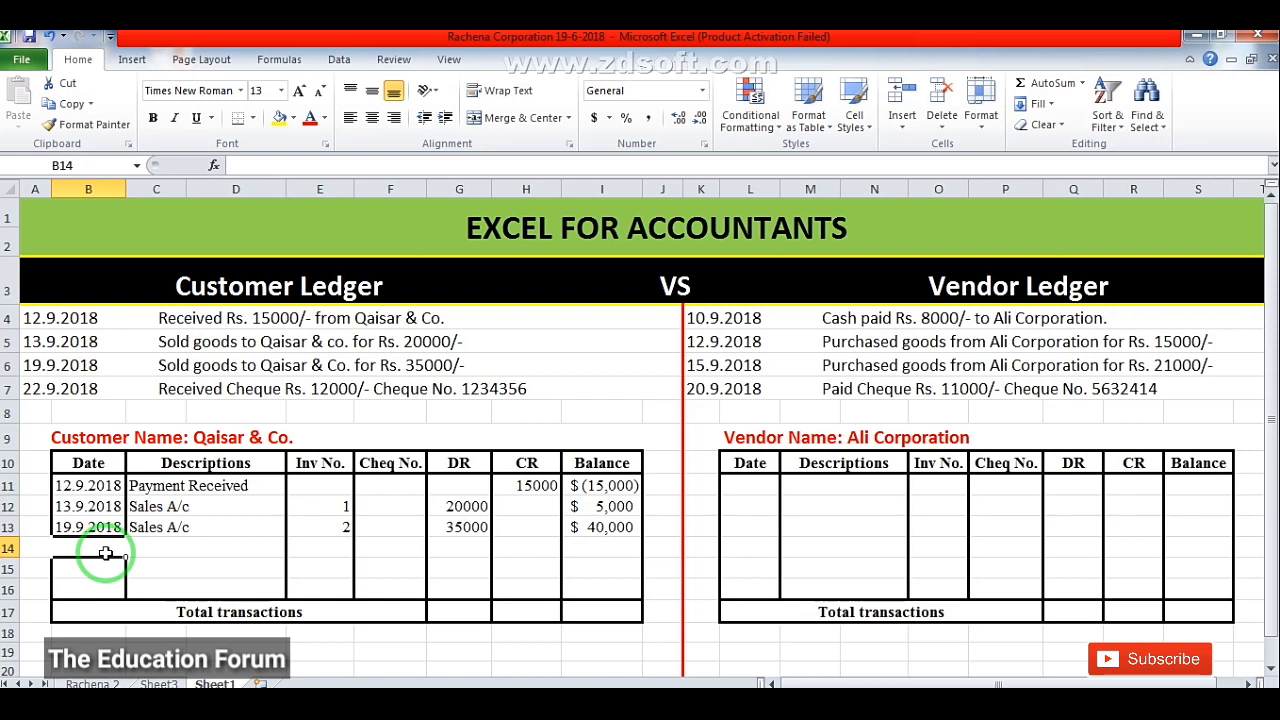
pyautogui.write('22.9')
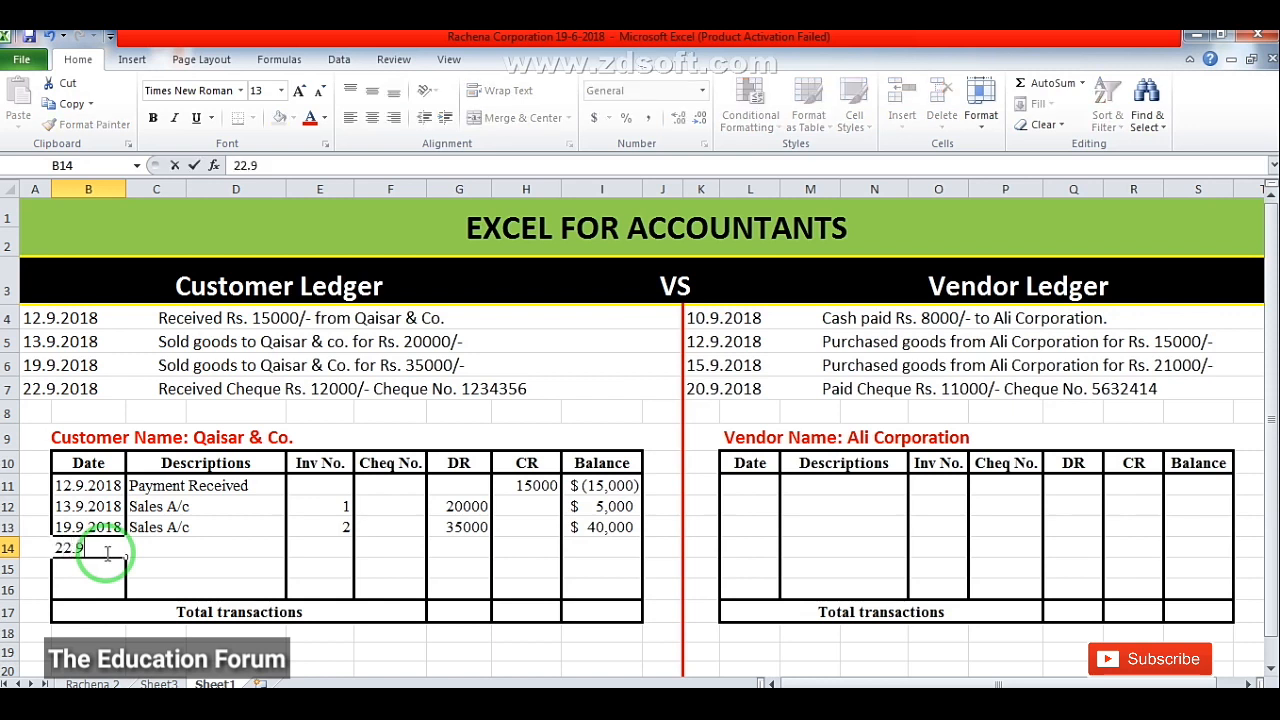
pyautogui.write('.2018')
pyautogui.press('Tab')
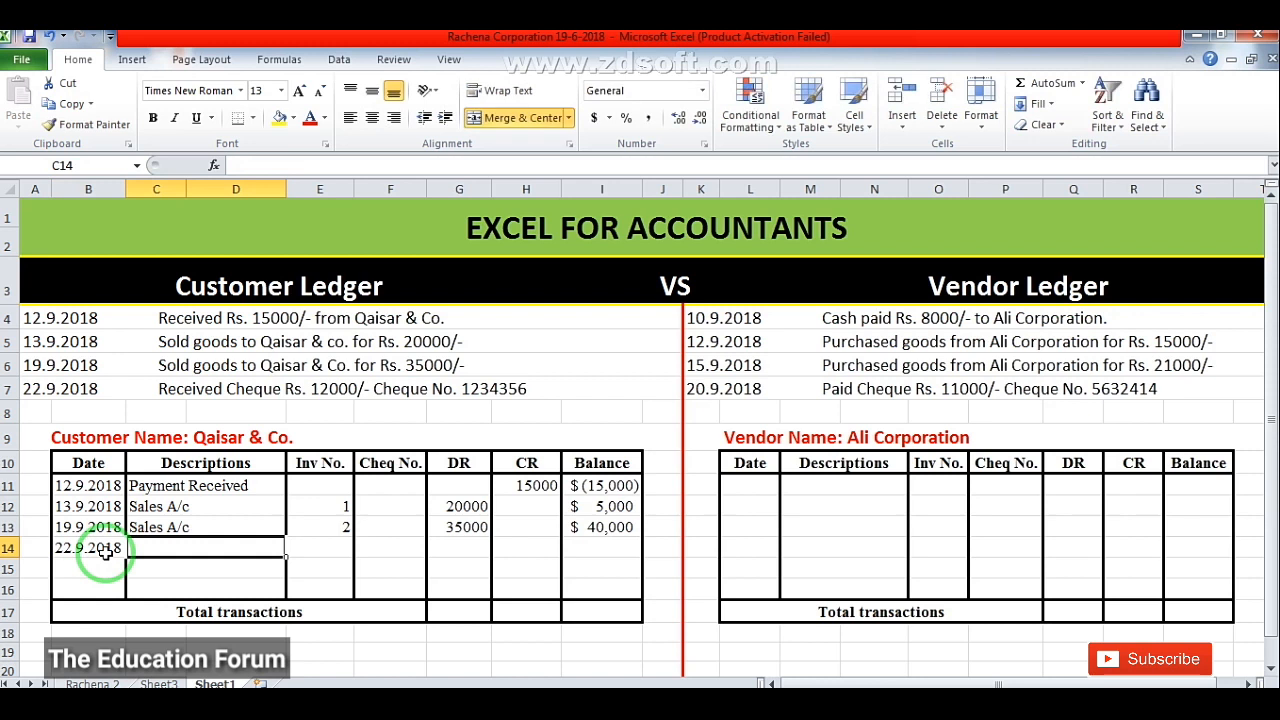
pyautogui.write('Cheque')
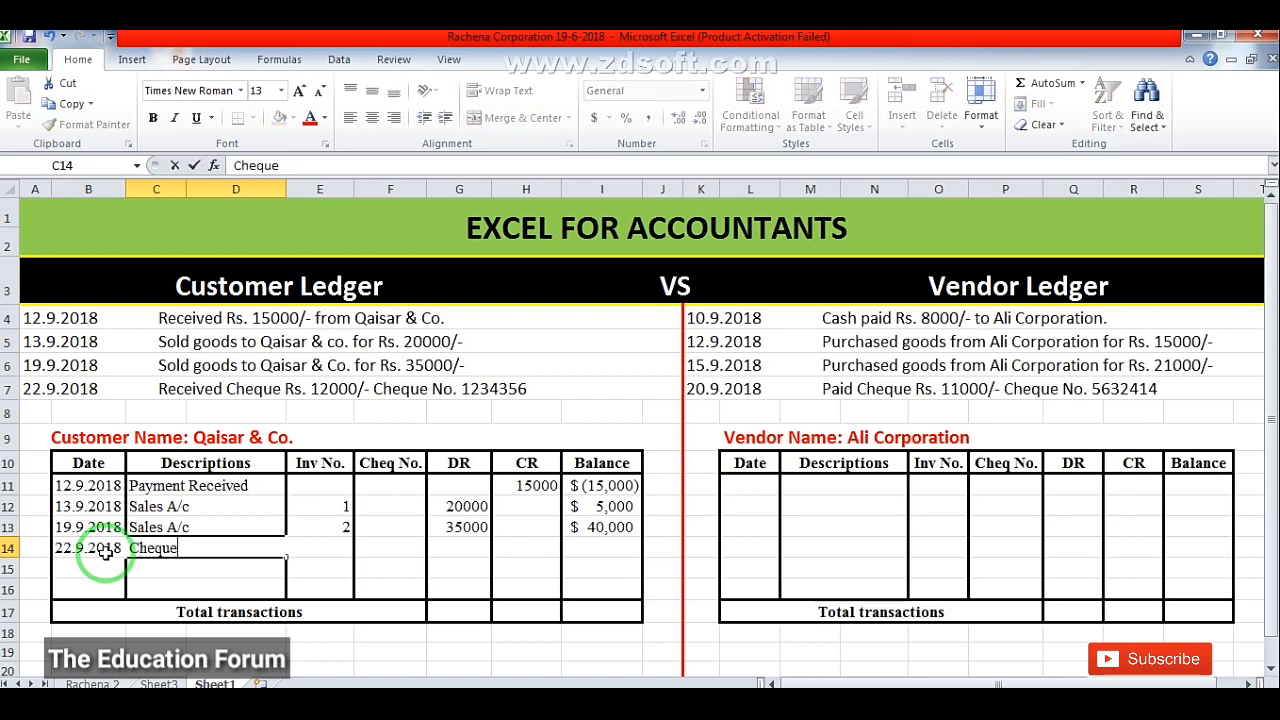
pyautogui.write(' Received')
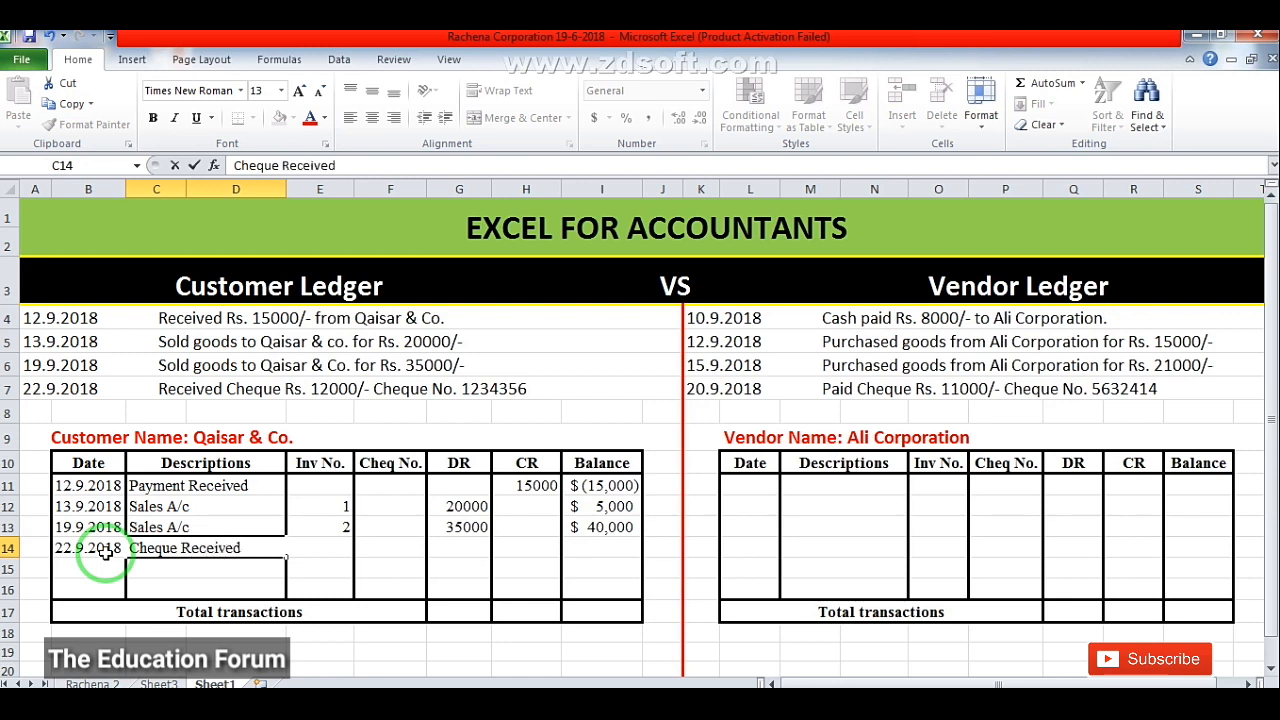
pyautogui.press('Tab')
pyautogui.press('Tab')
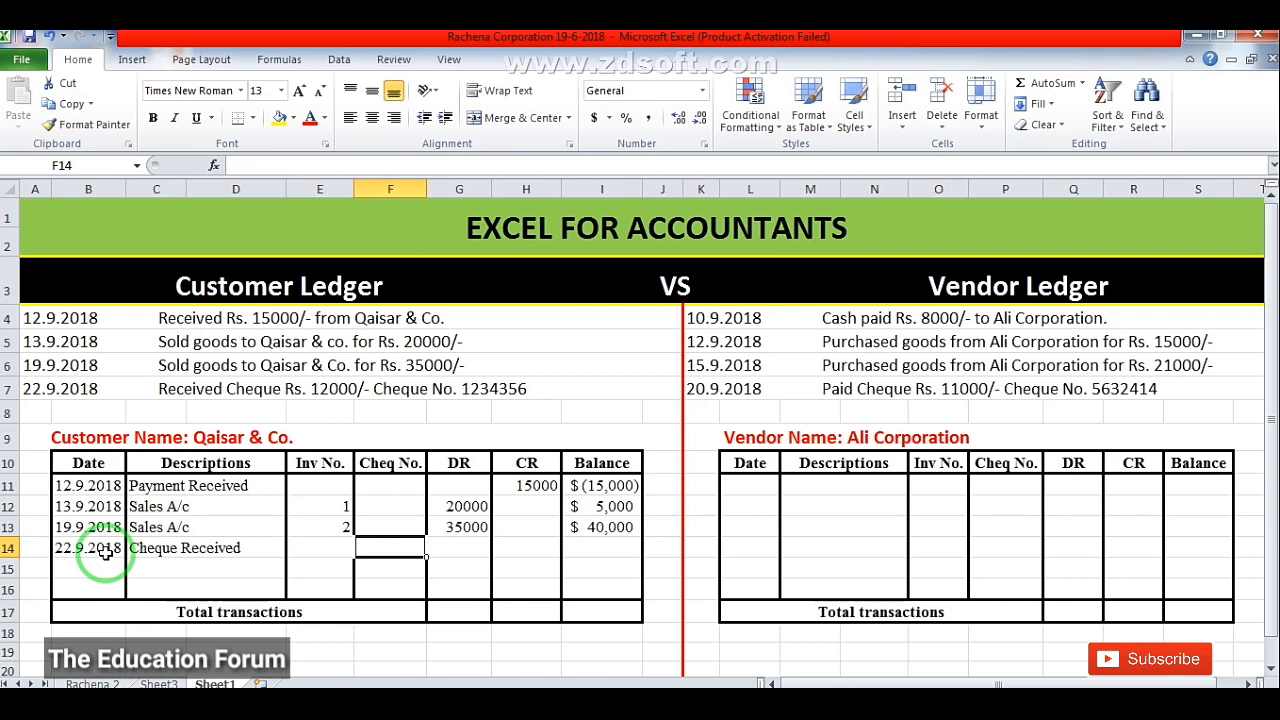
# Enter cheque number 1234356 and a CR amount of 12000 for the 22.9.2018 cheque in the customer ledger.
pyautogui.write('12')
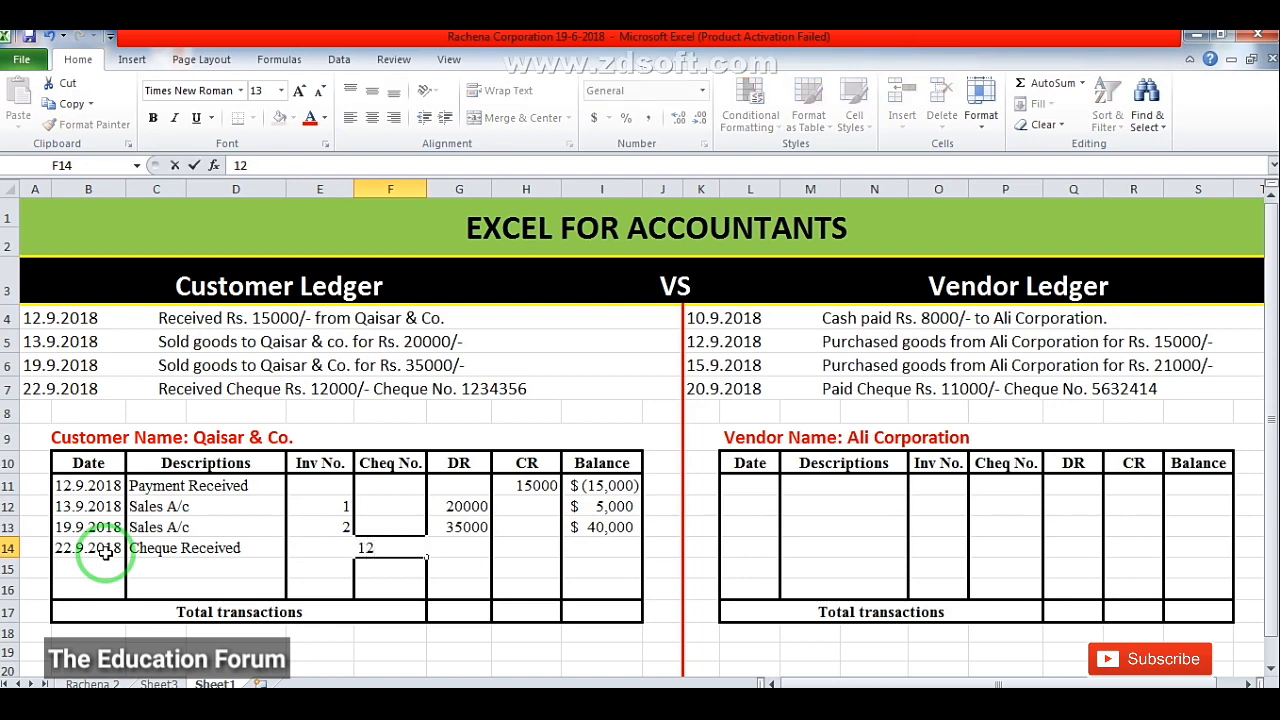
pyautogui.write('34356')
pyautogui.press('Tab')
pyautogui.press('Tab')
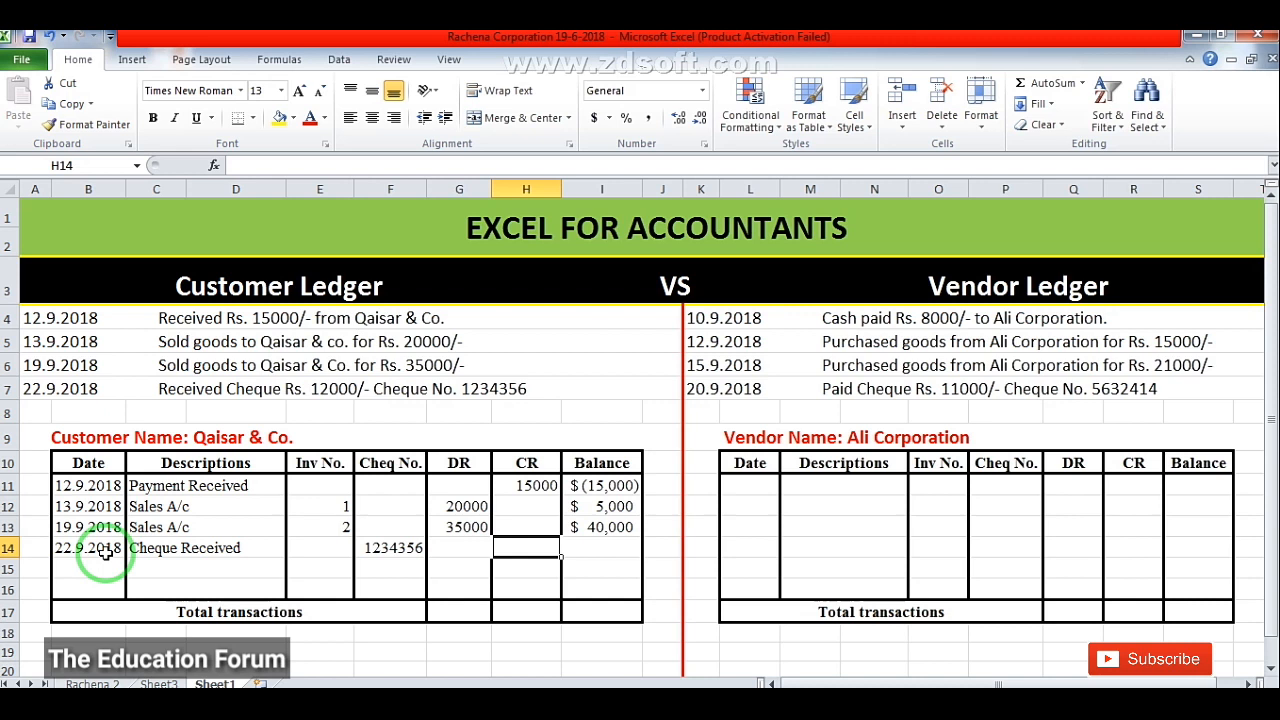
pyautogui.write('12000')
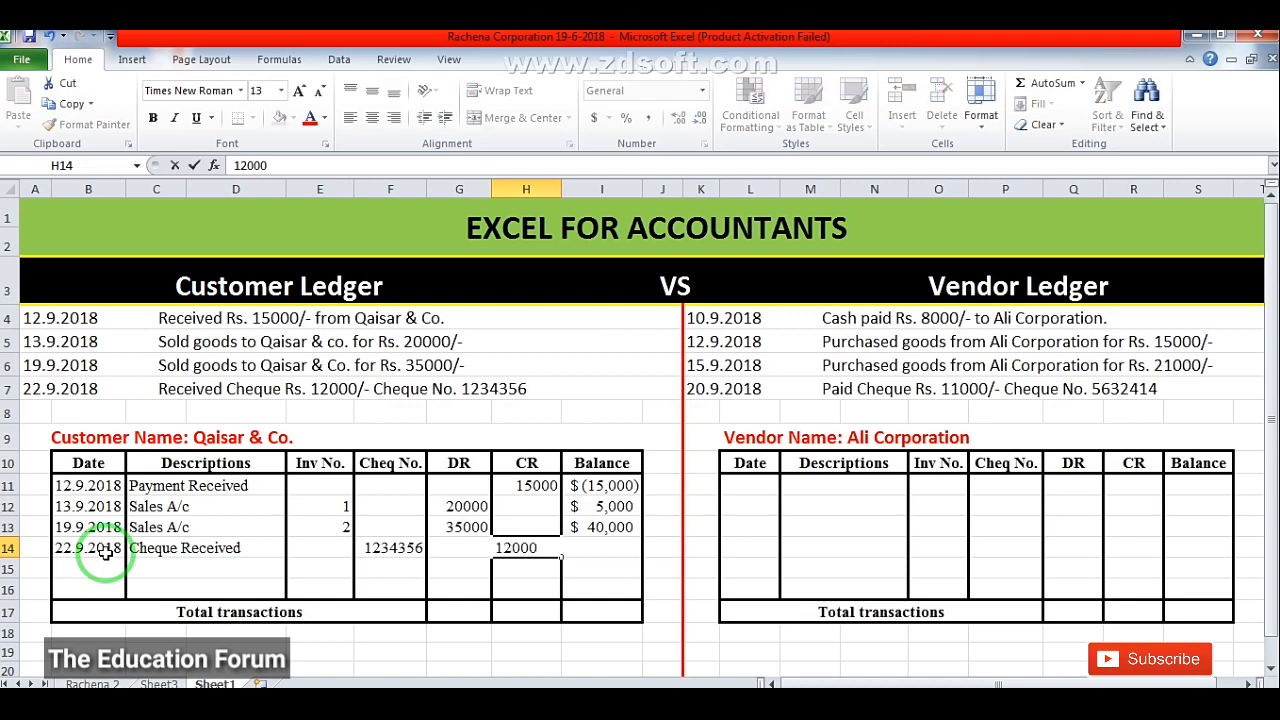
pyautogui.press('Tab')
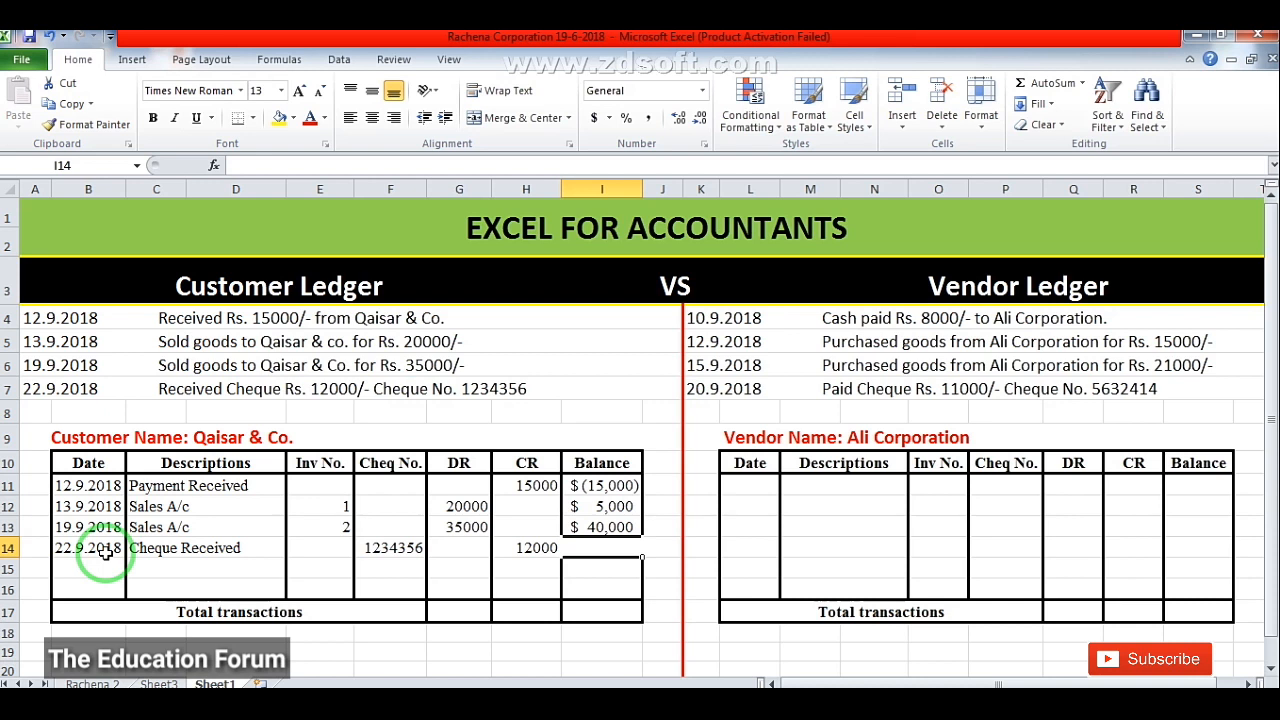
# Calculate the running balance of the 22.9.2018 cheque in cell I14 with the formula =I13+G14-H14.
pyautogui.write('=')
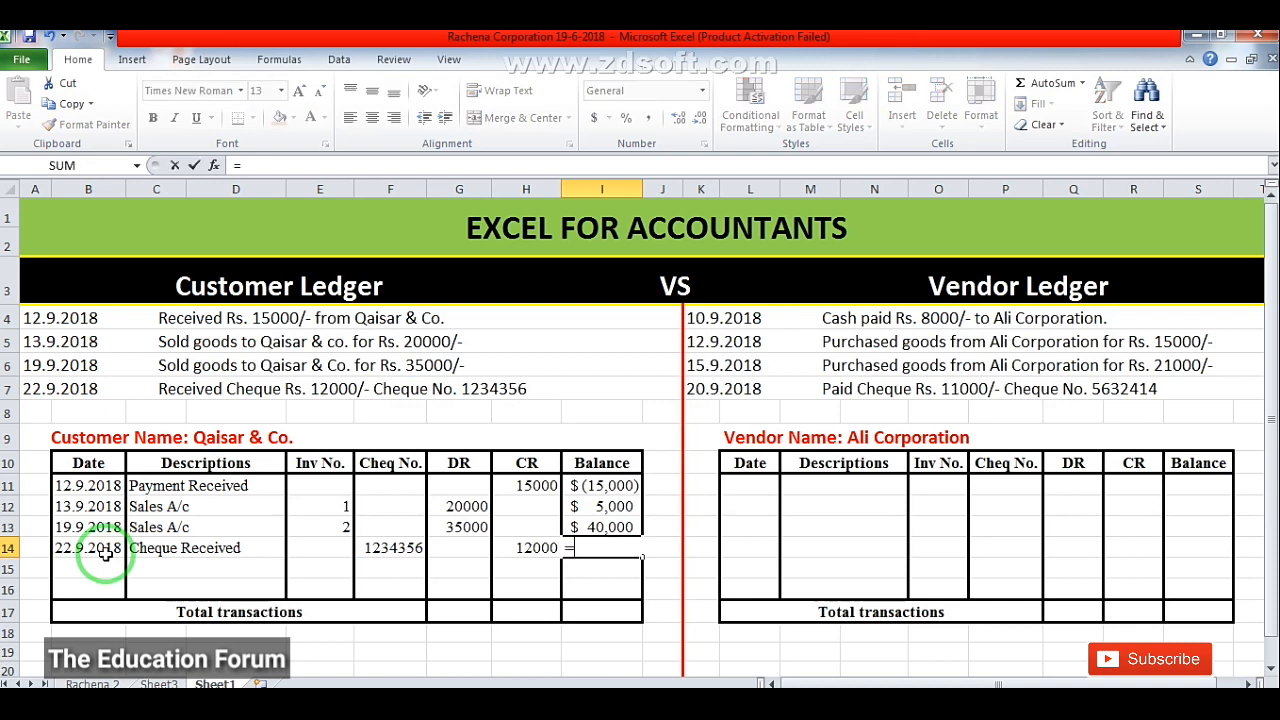
pyautogui.click(591, 524)
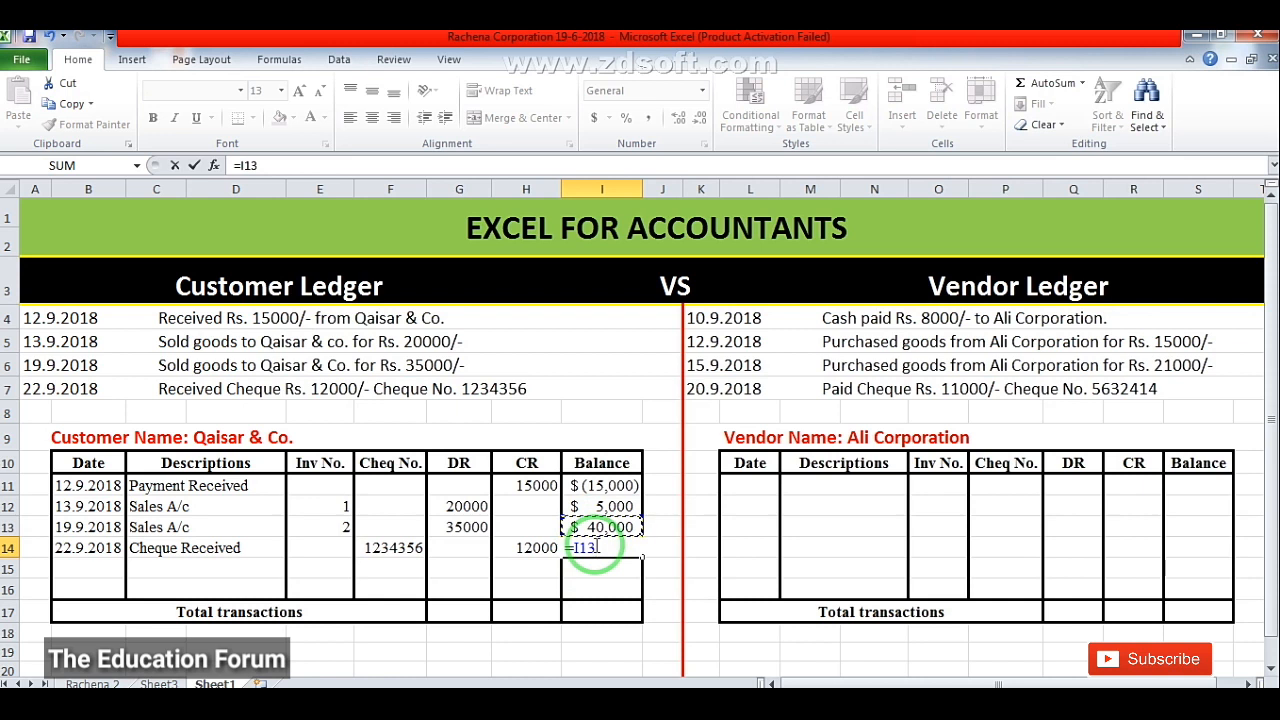
pyautogui.write('+')
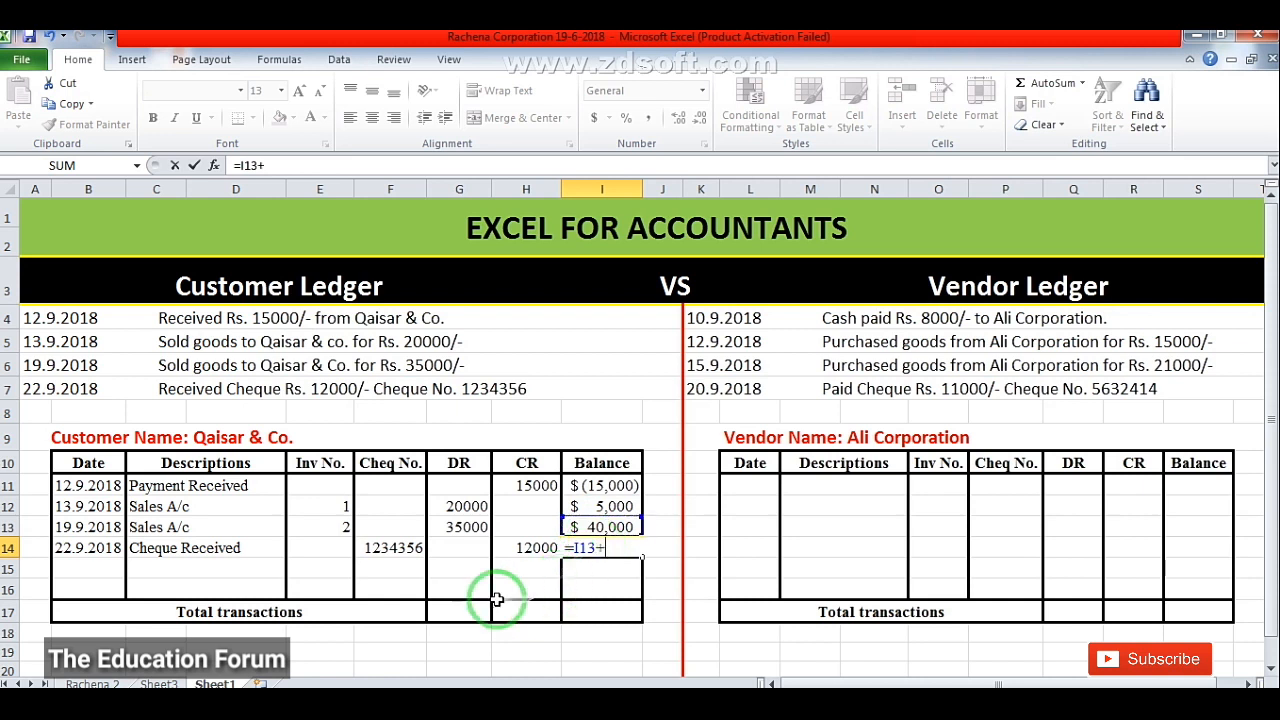
pyautogui.click(471, 546)
pyautogui.write('-')
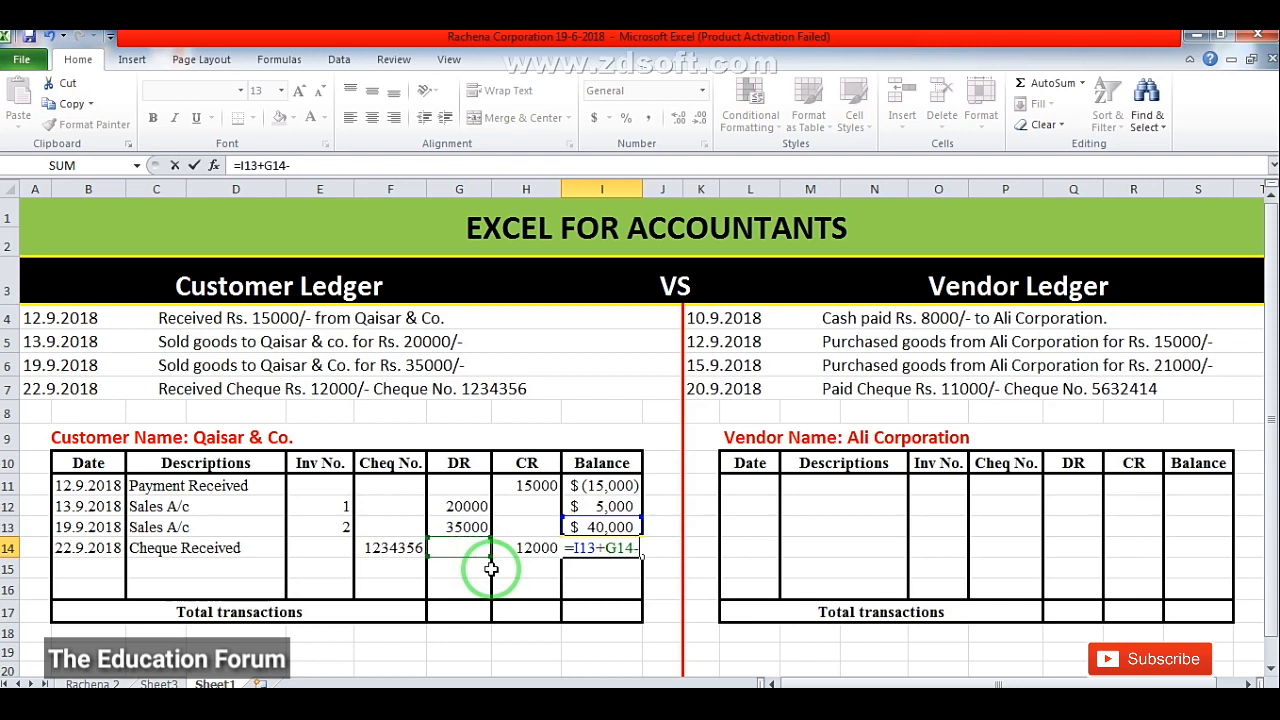
pyautogui.click(530, 549)
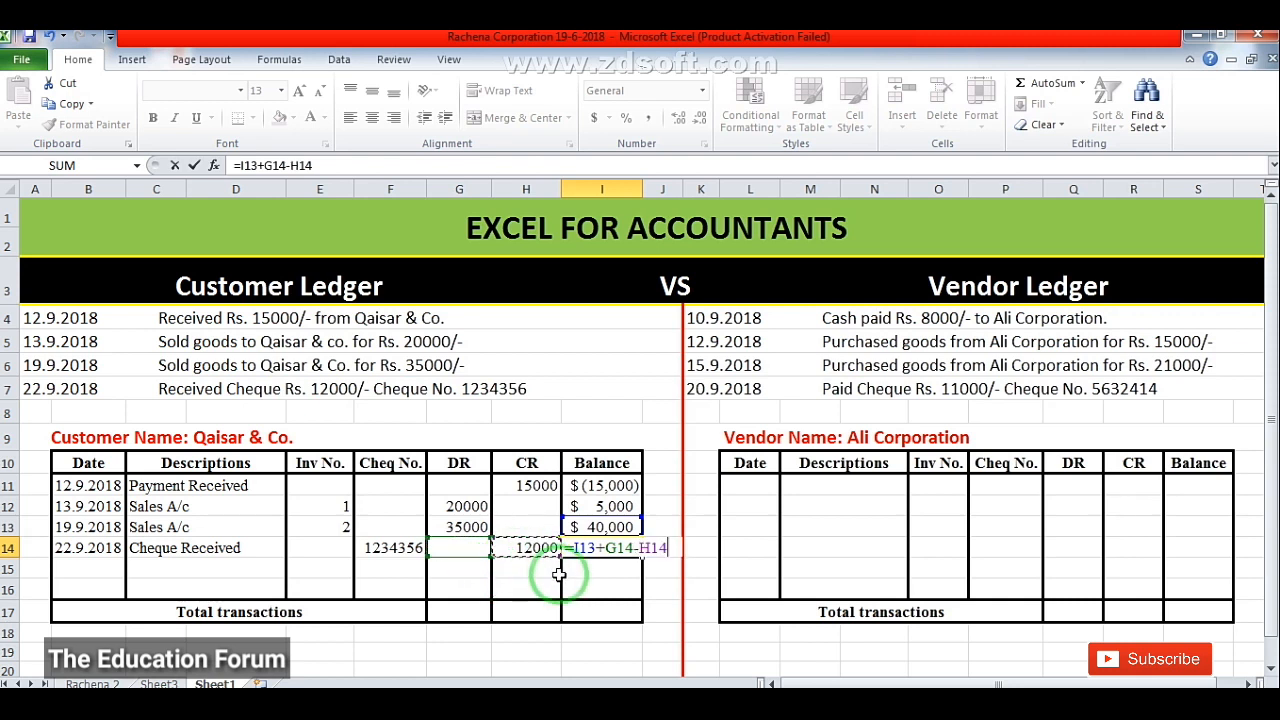
pyautogui.press('Return')
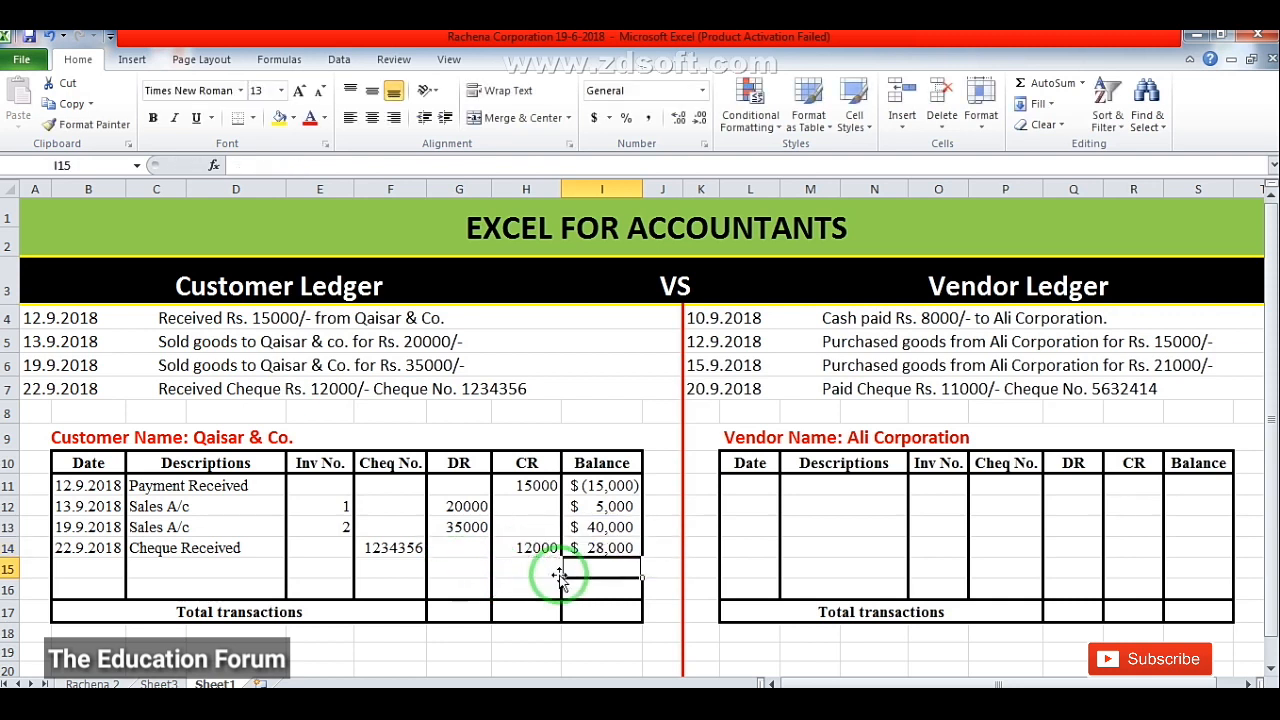
pyautogui.click(600, 550)
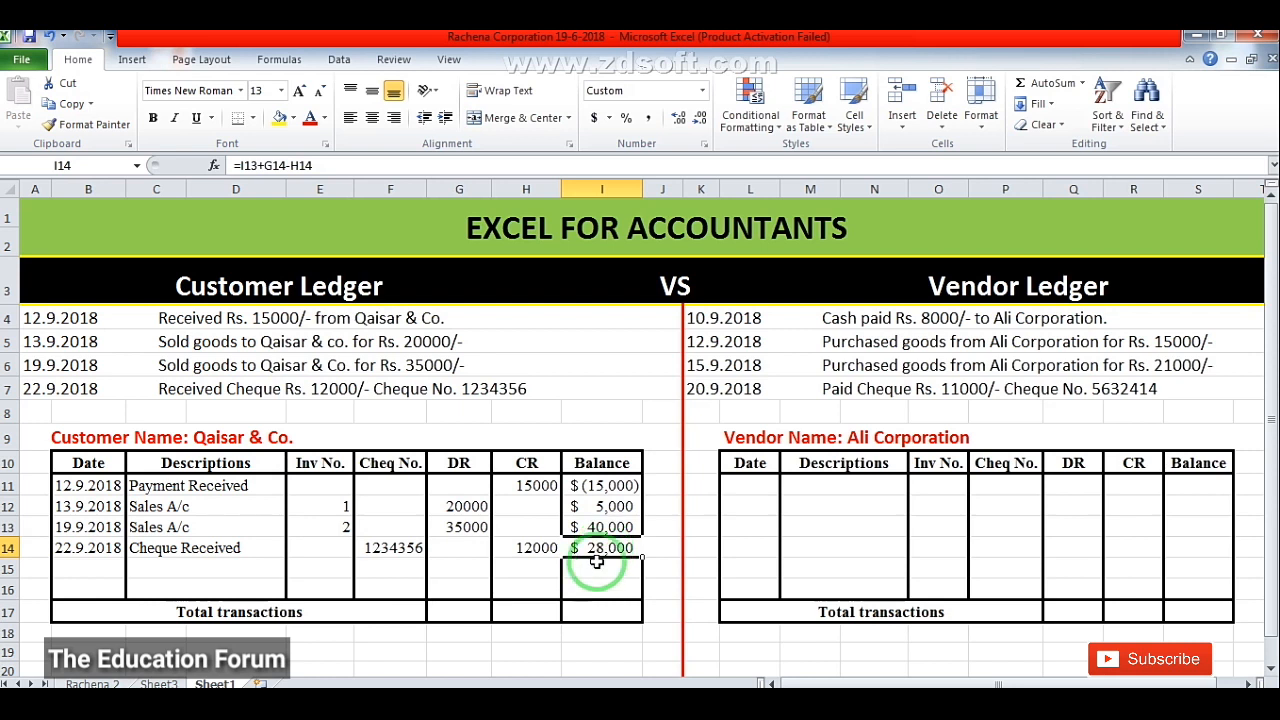
# Total the customer ledger's DR column in cell G17 of the Total transactions row by summing G11:G16.
pyautogui.click(450, 612)
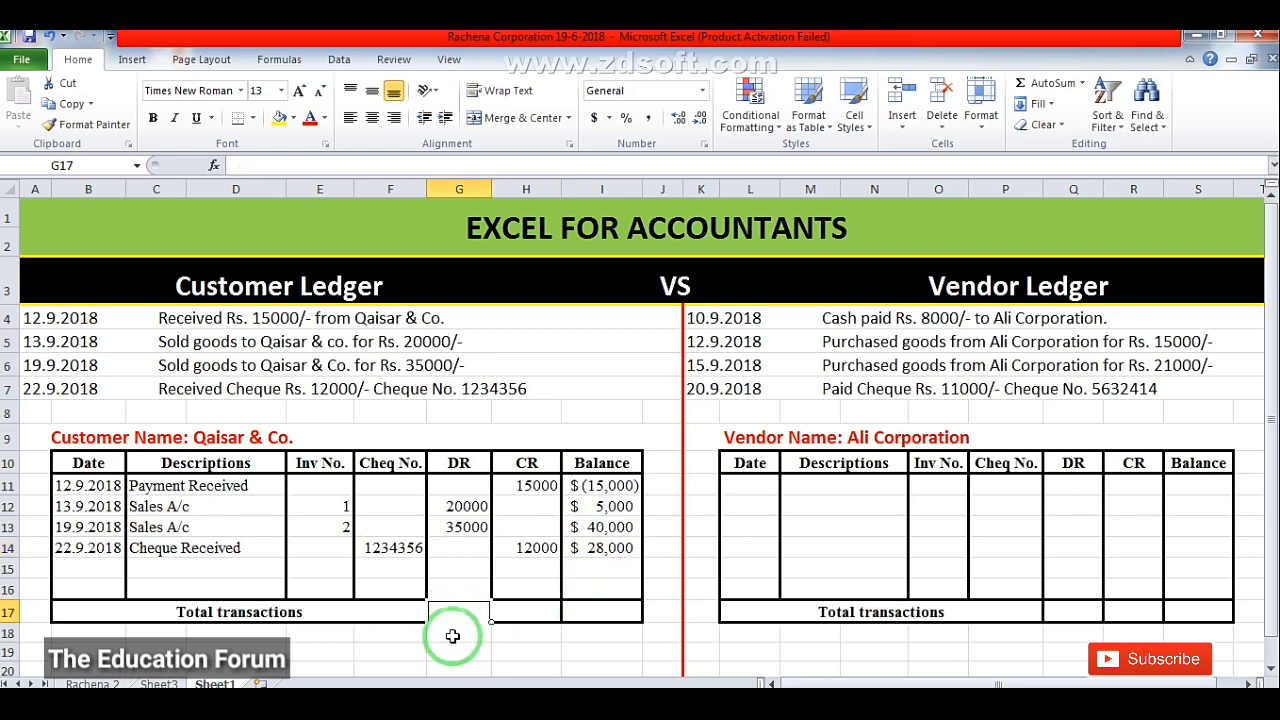
pyautogui.click(463, 487)
pyautogui.moveTo(463, 487); pyautogui.dragTo(476, 600)
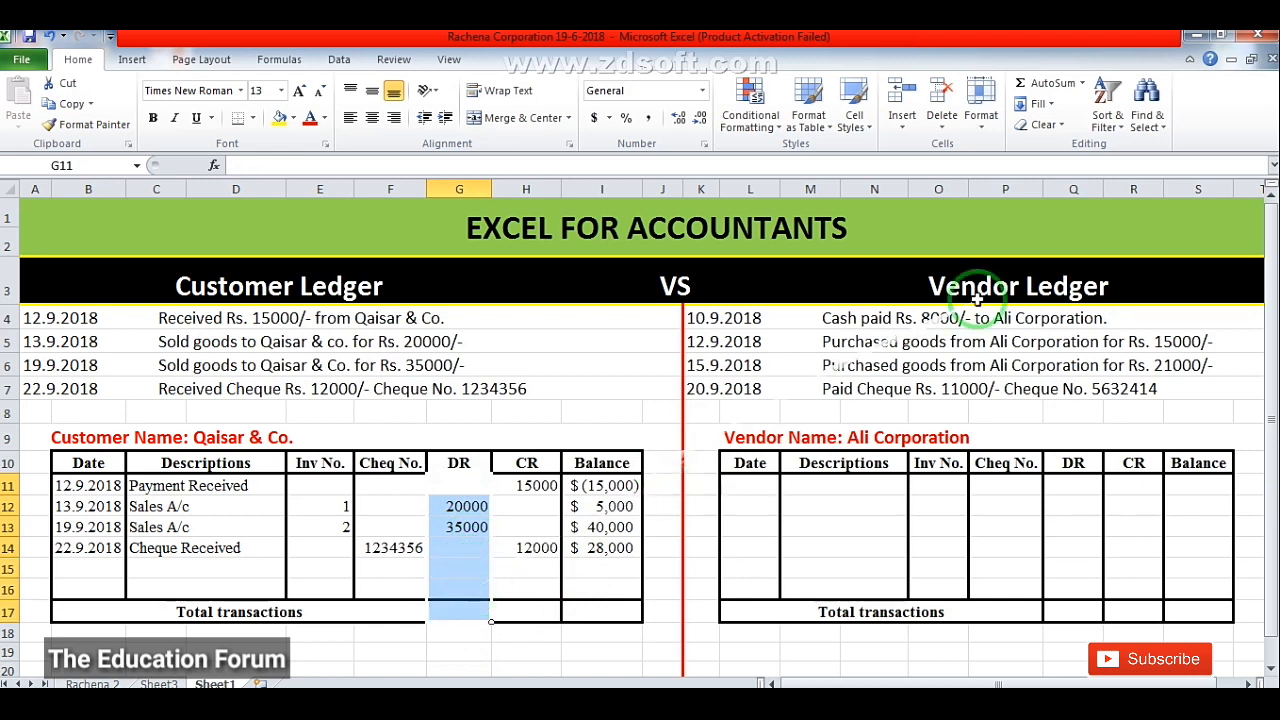
pyautogui.click(1058, 84)
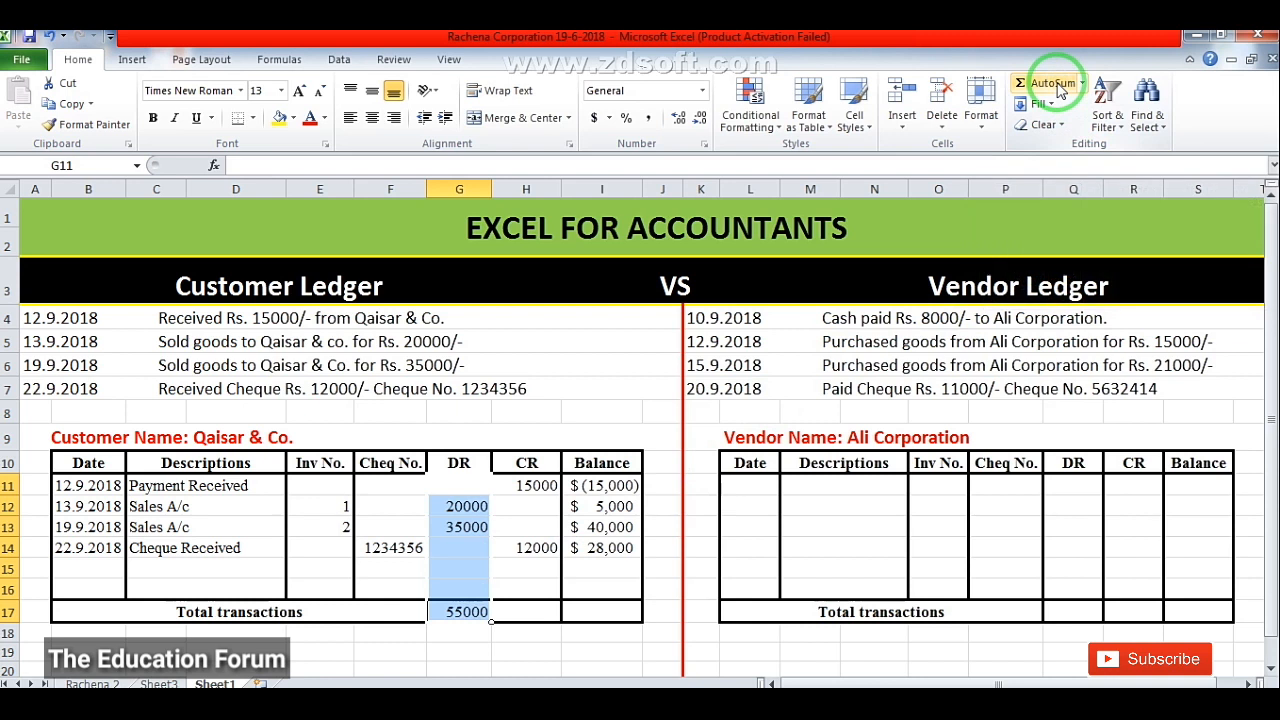
pyautogui.click(470, 614)
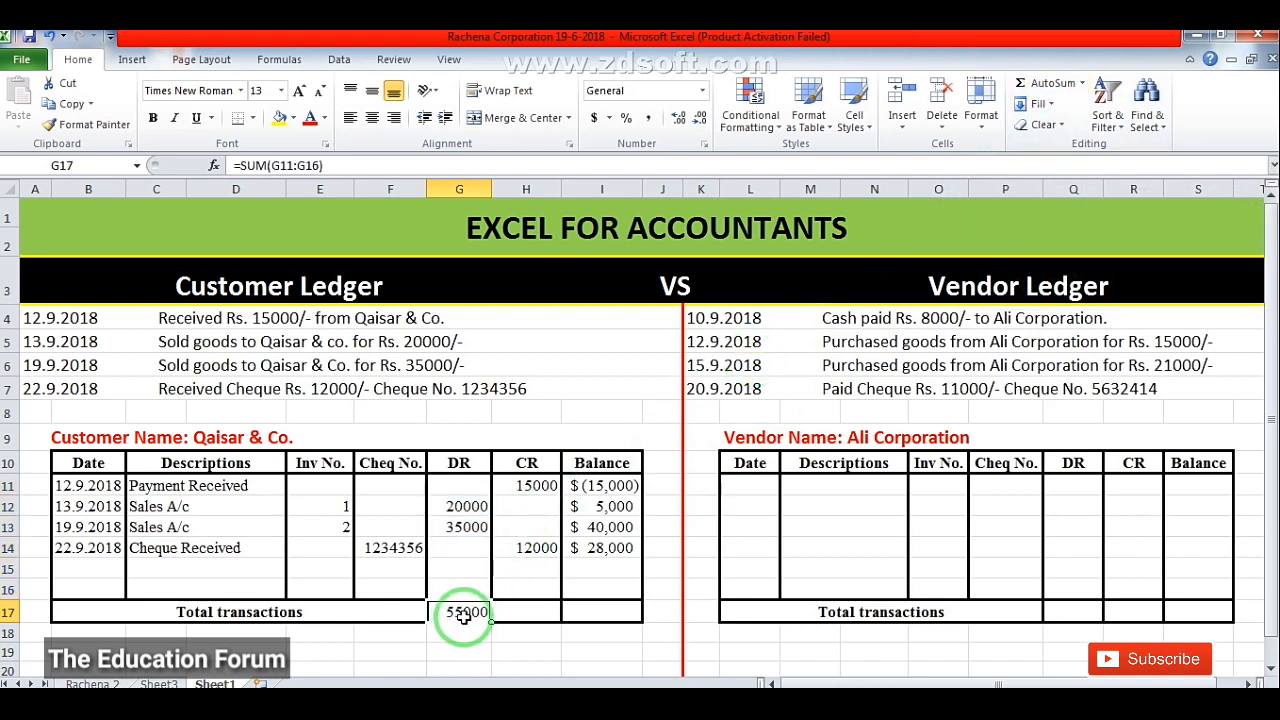
# Total the customer ledger's CR column in cell H17 and calculate the closing balance in I17 with the formula =G17-H17.
pyautogui.moveTo(531, 486); pyautogui.dragTo(526, 612)
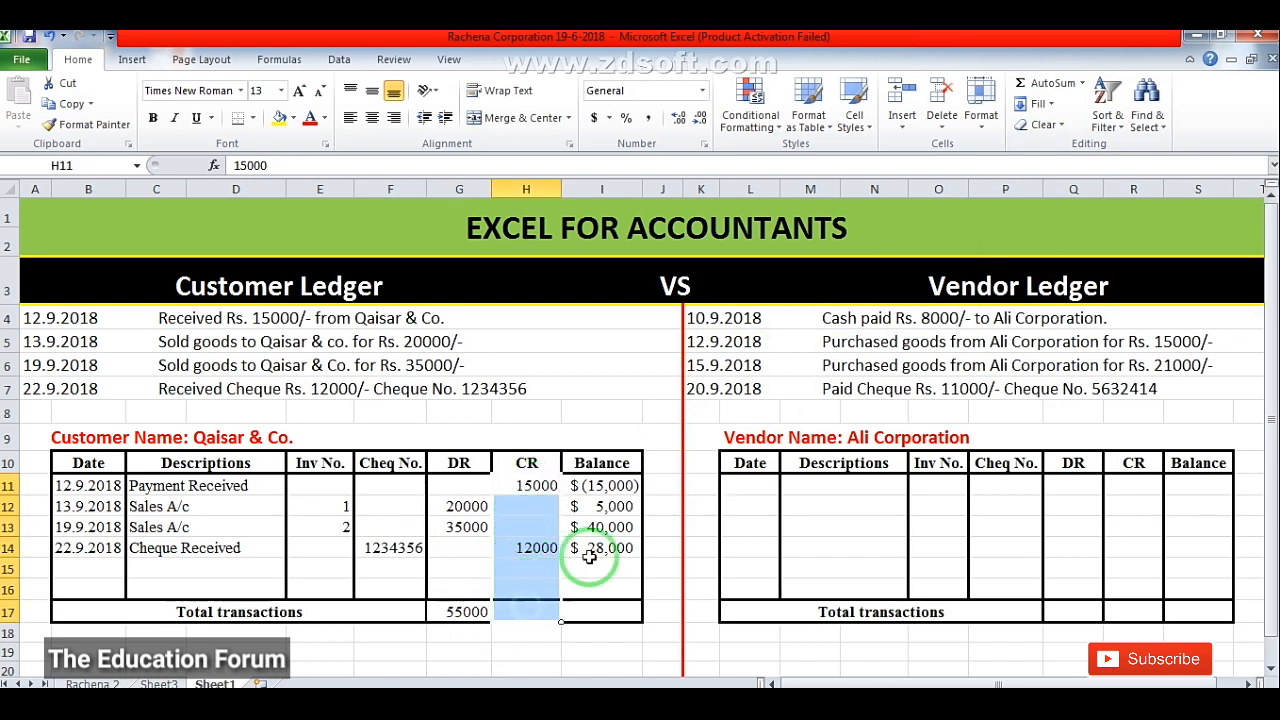
pyautogui.click(1040, 84)
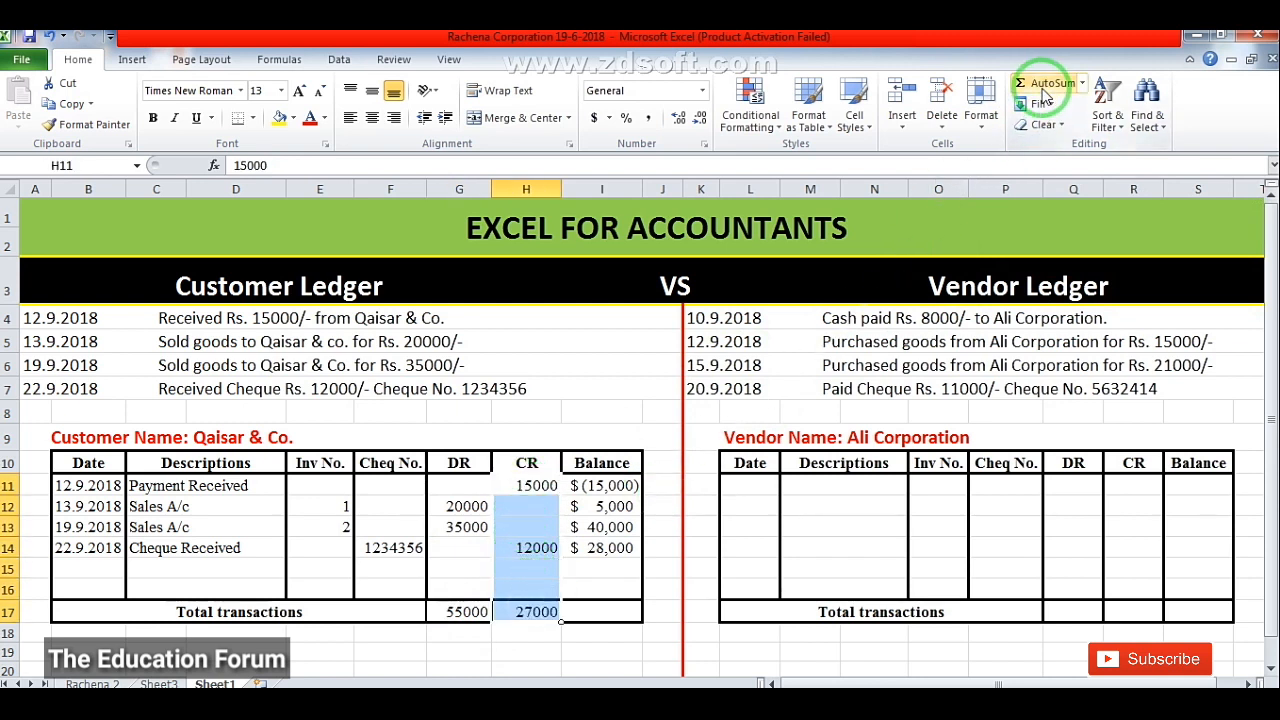
pyautogui.click(604, 614)
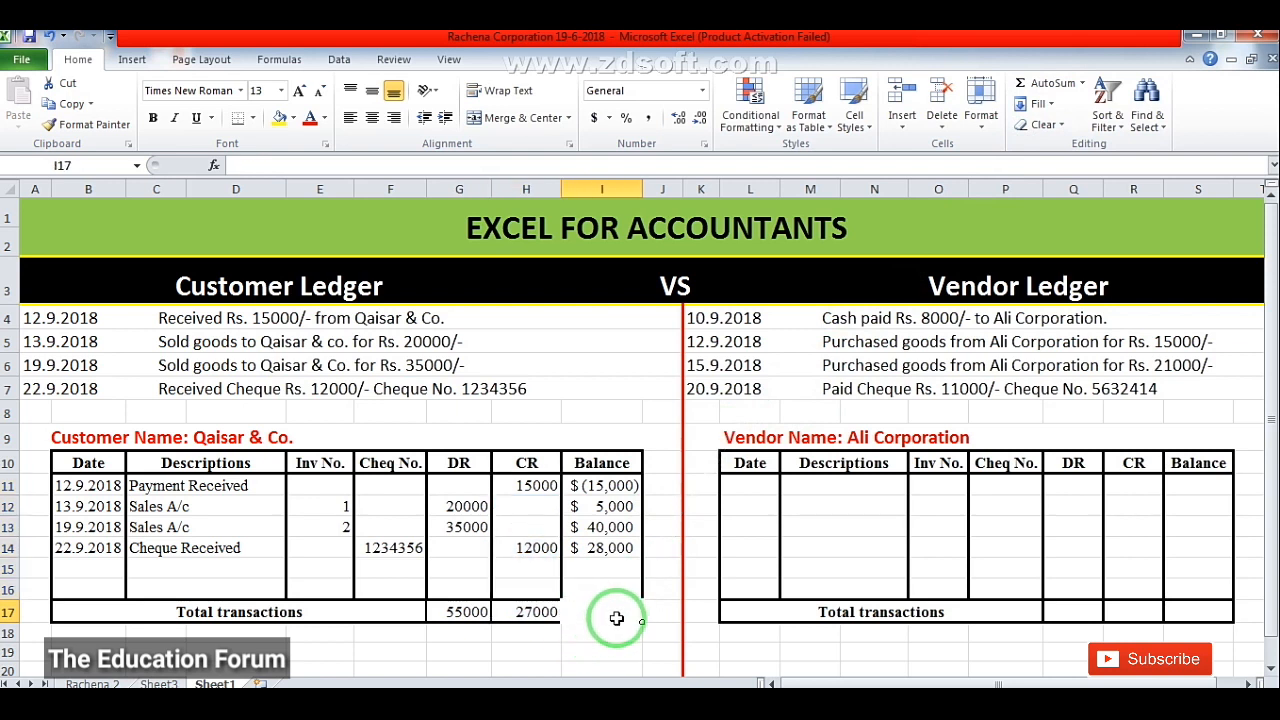
pyautogui.write('=')
pyautogui.click(468, 611)
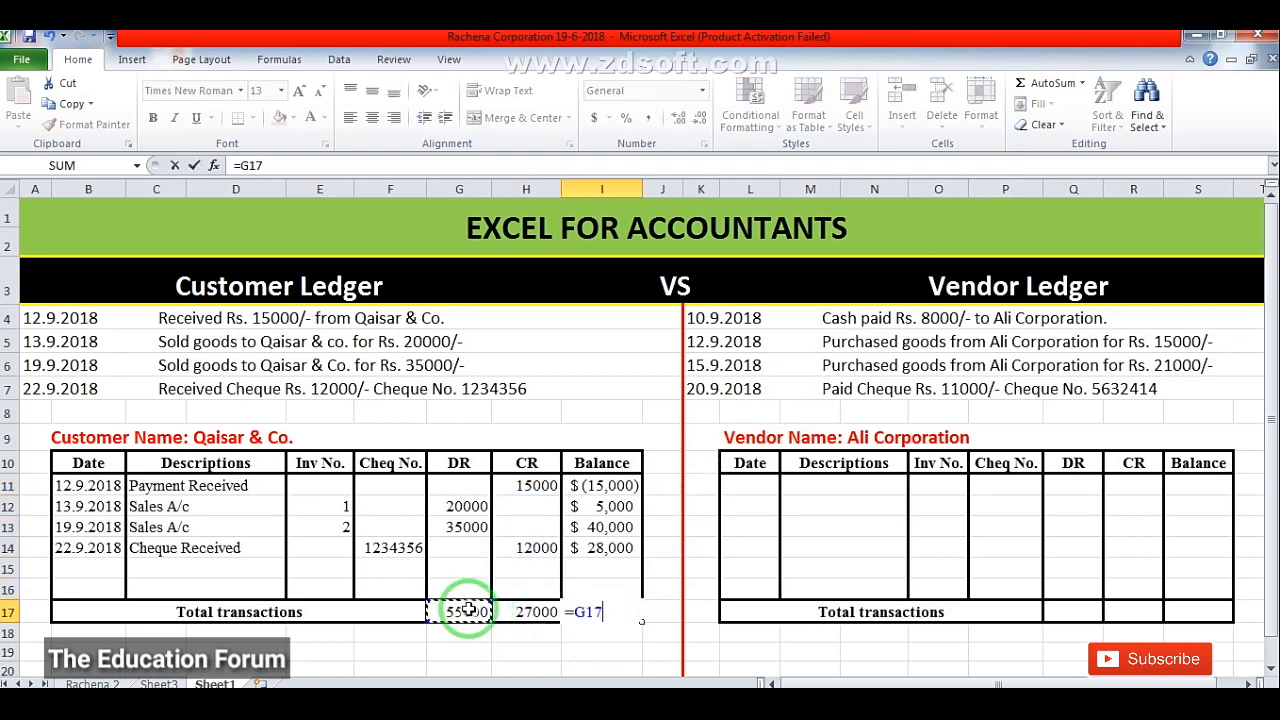
pyautogui.write('-')
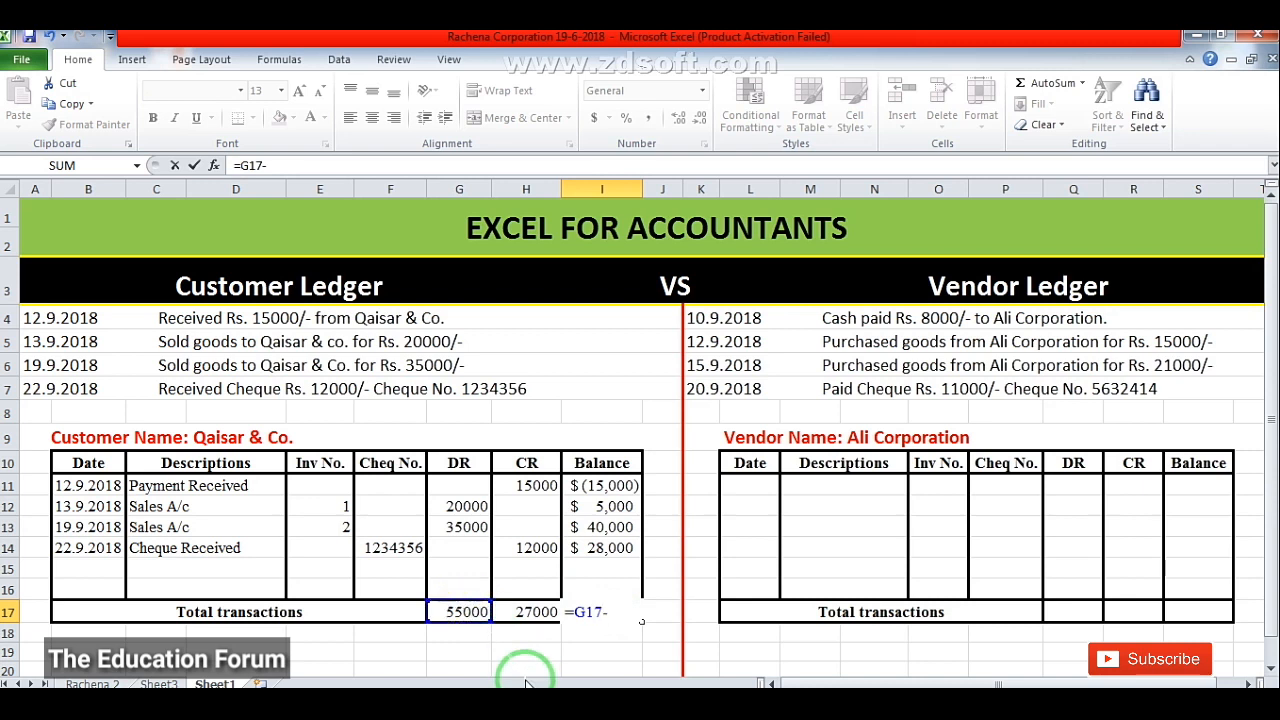
pyautogui.click(518, 617)
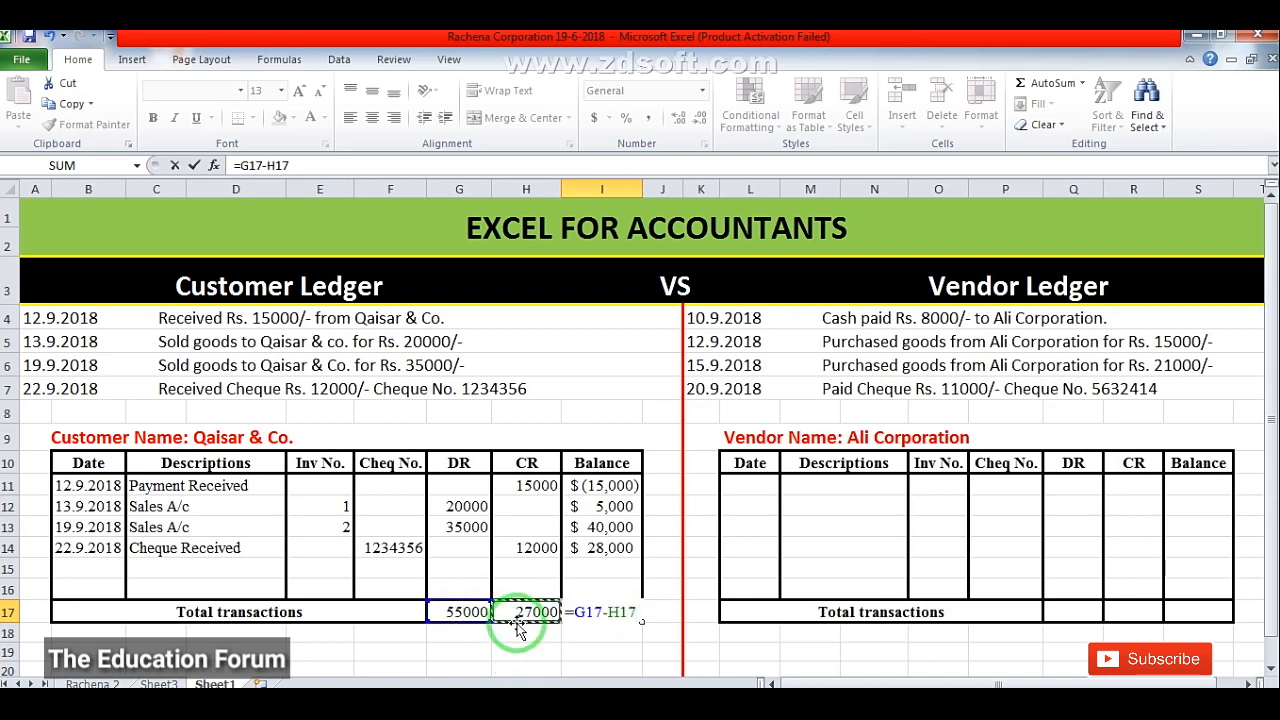
pyautogui.press('Return')
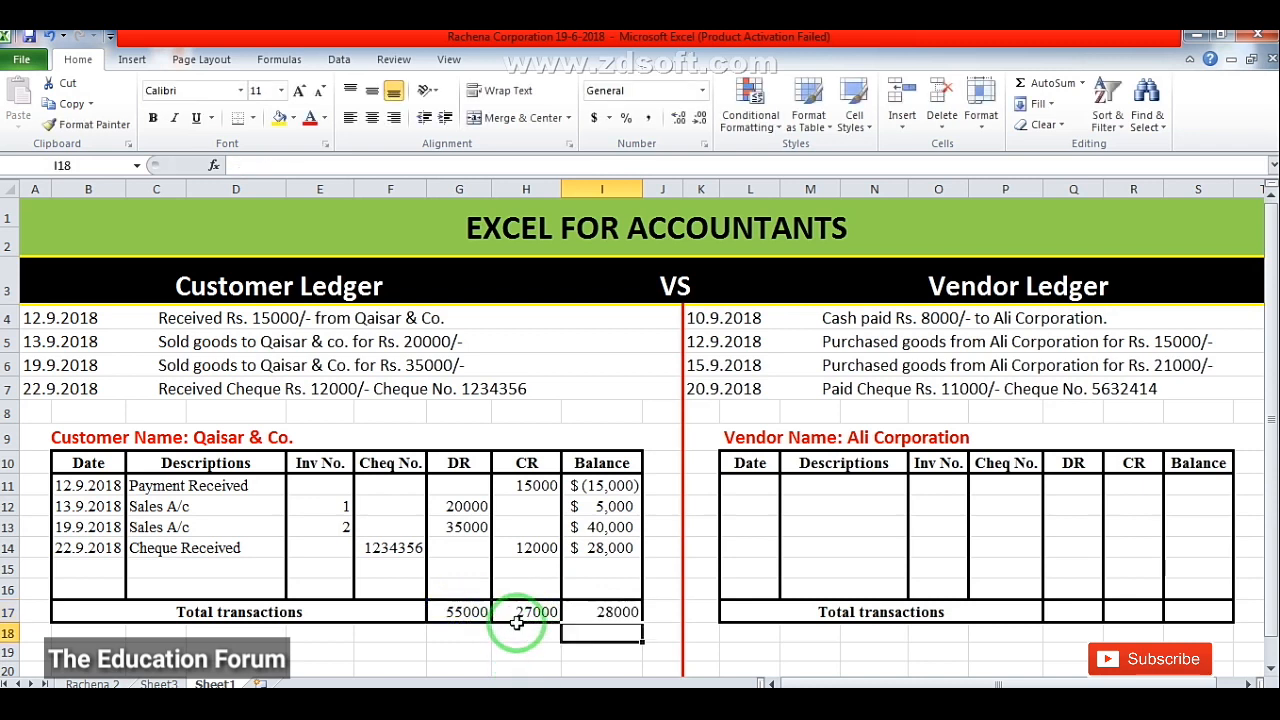
pyautogui.click(600, 614)
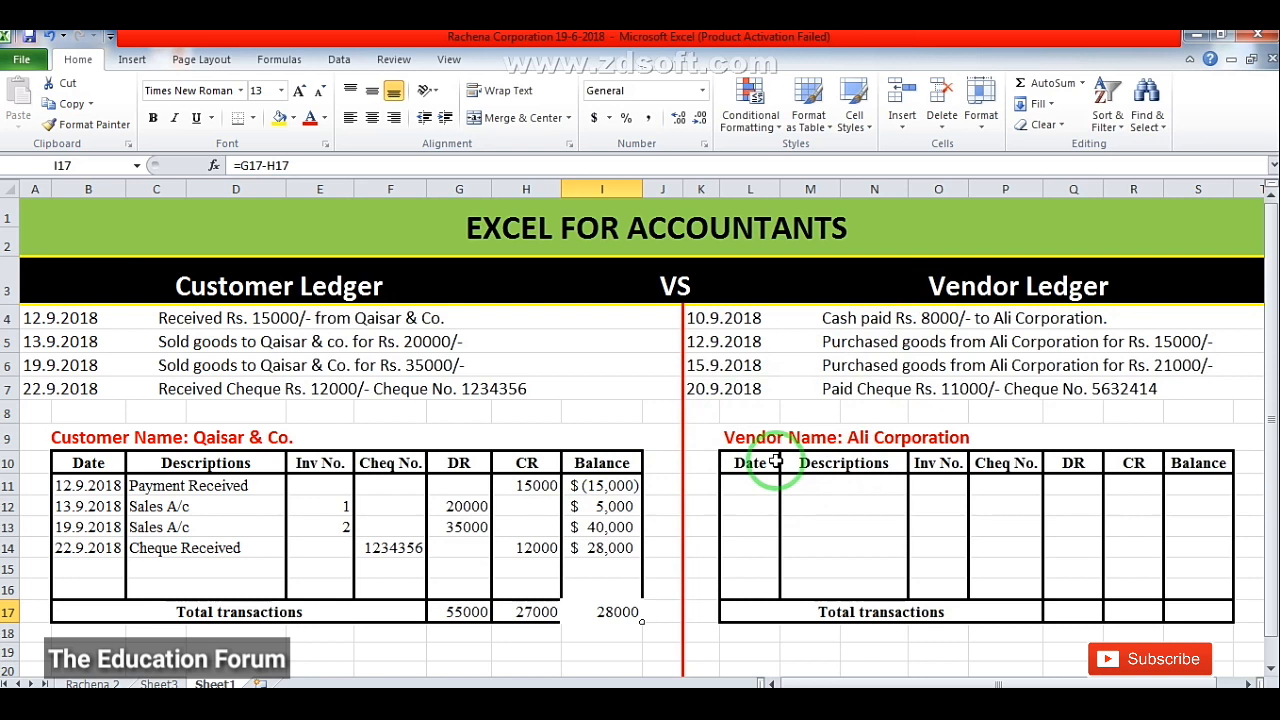
# Enter date 10.9.2018 in the first row of the vendor ledger and widen column L to fit it.
pyautogui.click(717, 320)
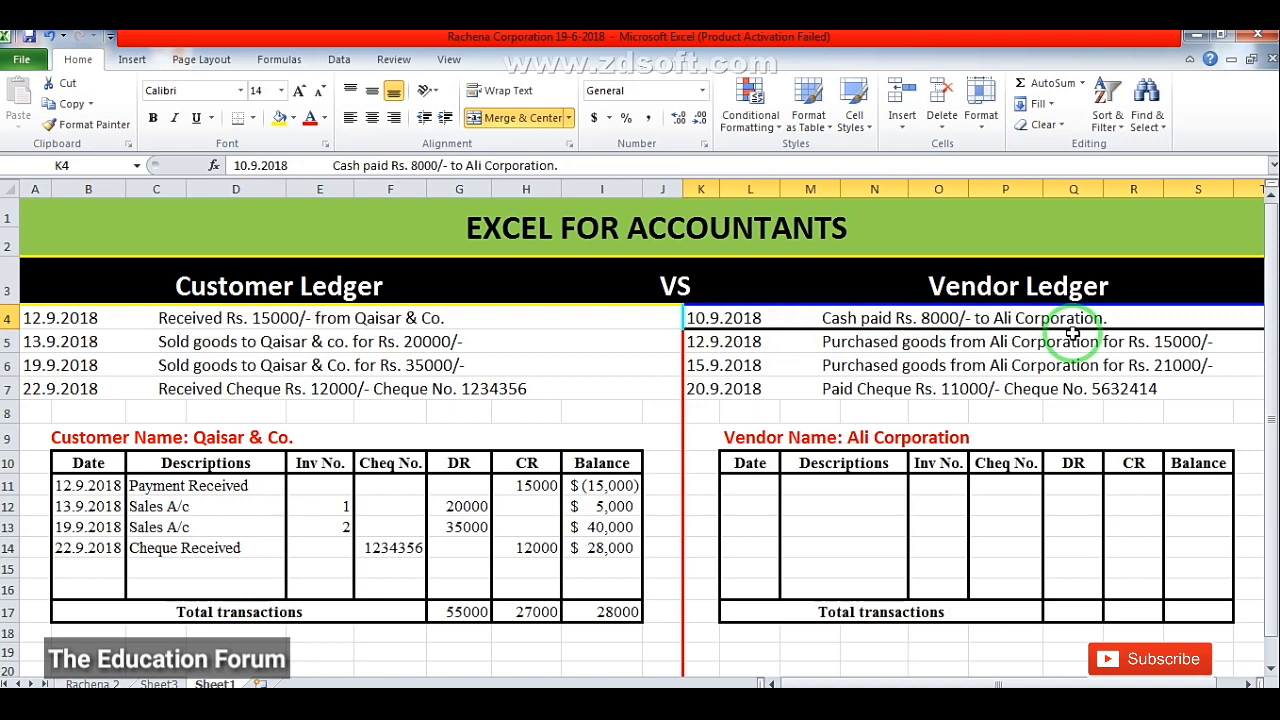
pyautogui.click(752, 488)
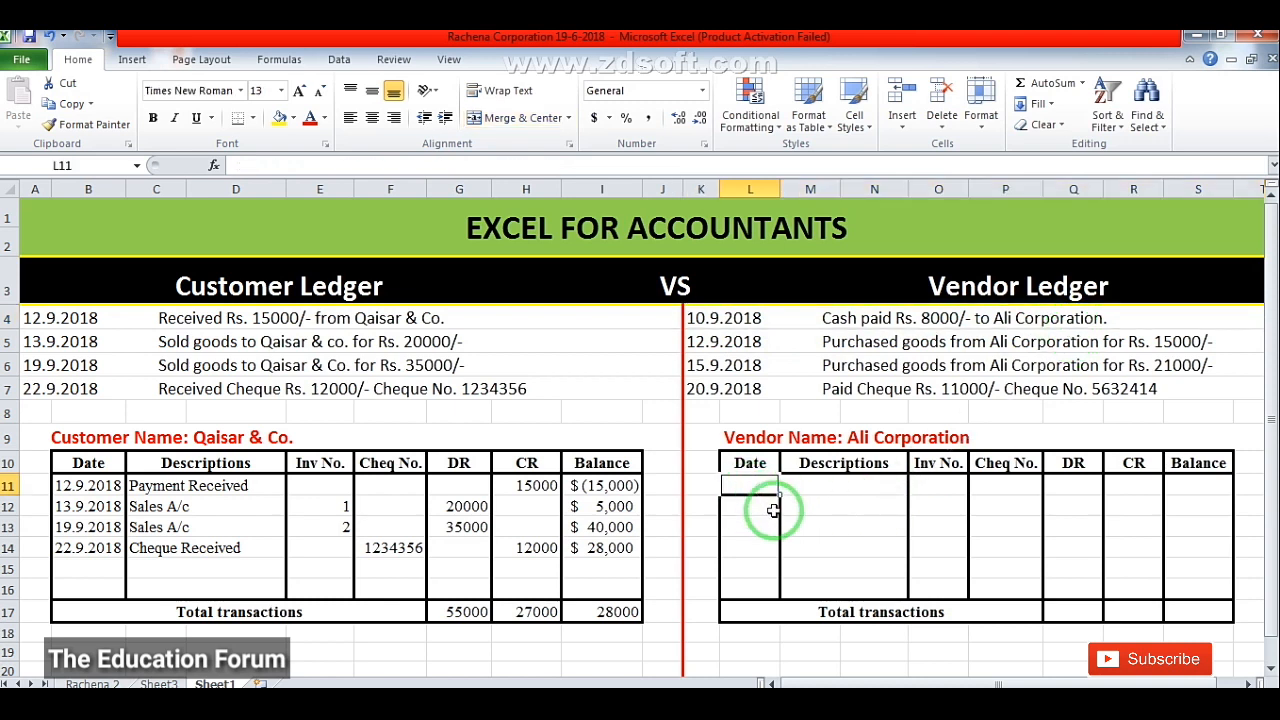
pyautogui.write('10')
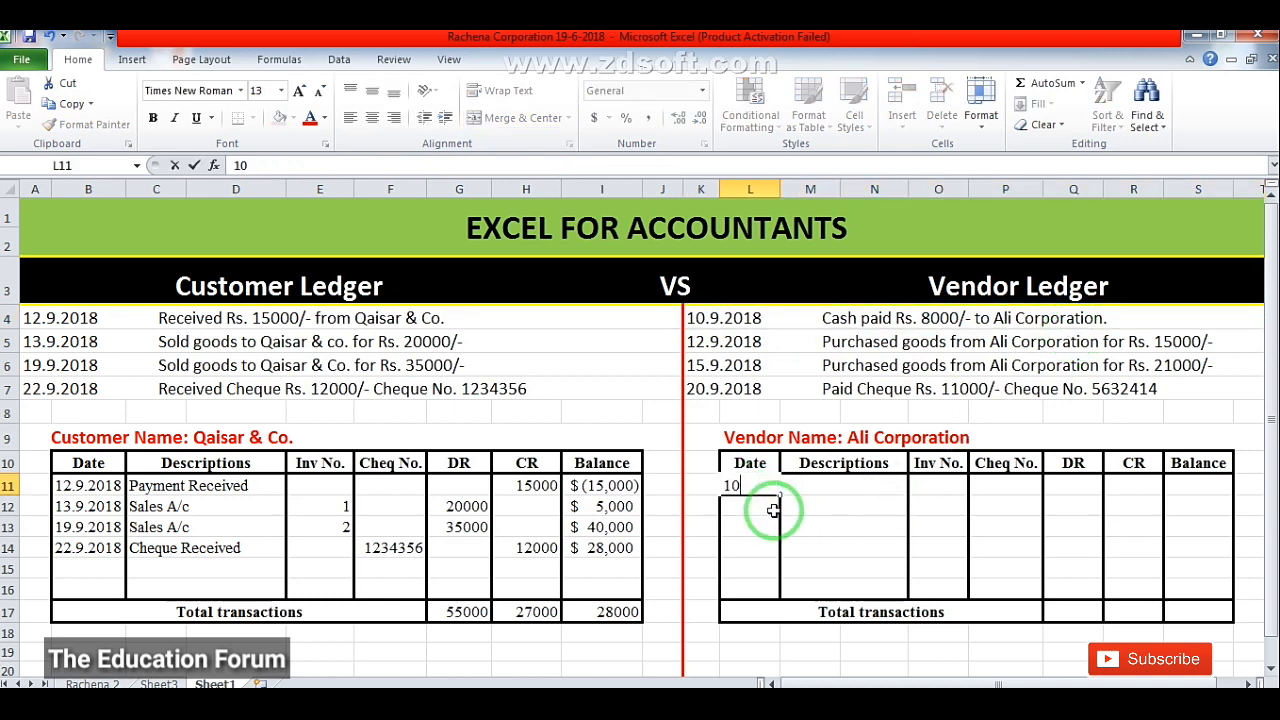
pyautogui.write('.9.2018')
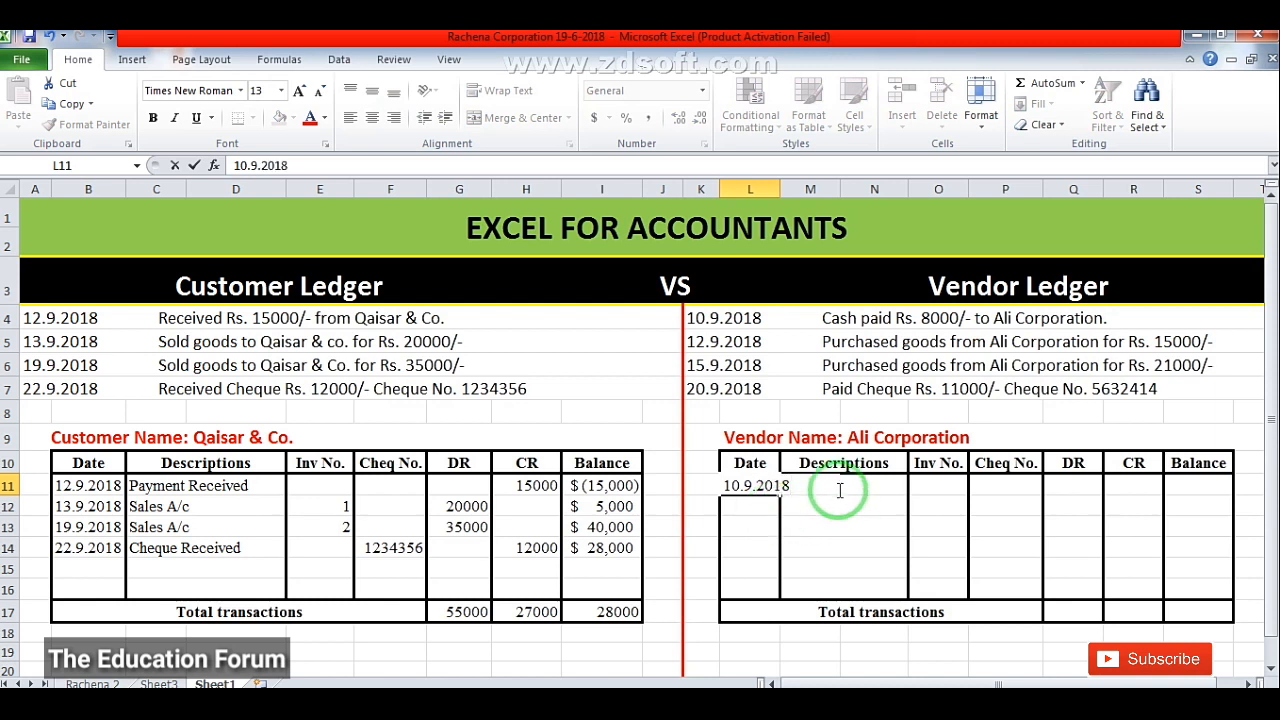
pyautogui.click(845, 524)
pyautogui.click(843, 486)
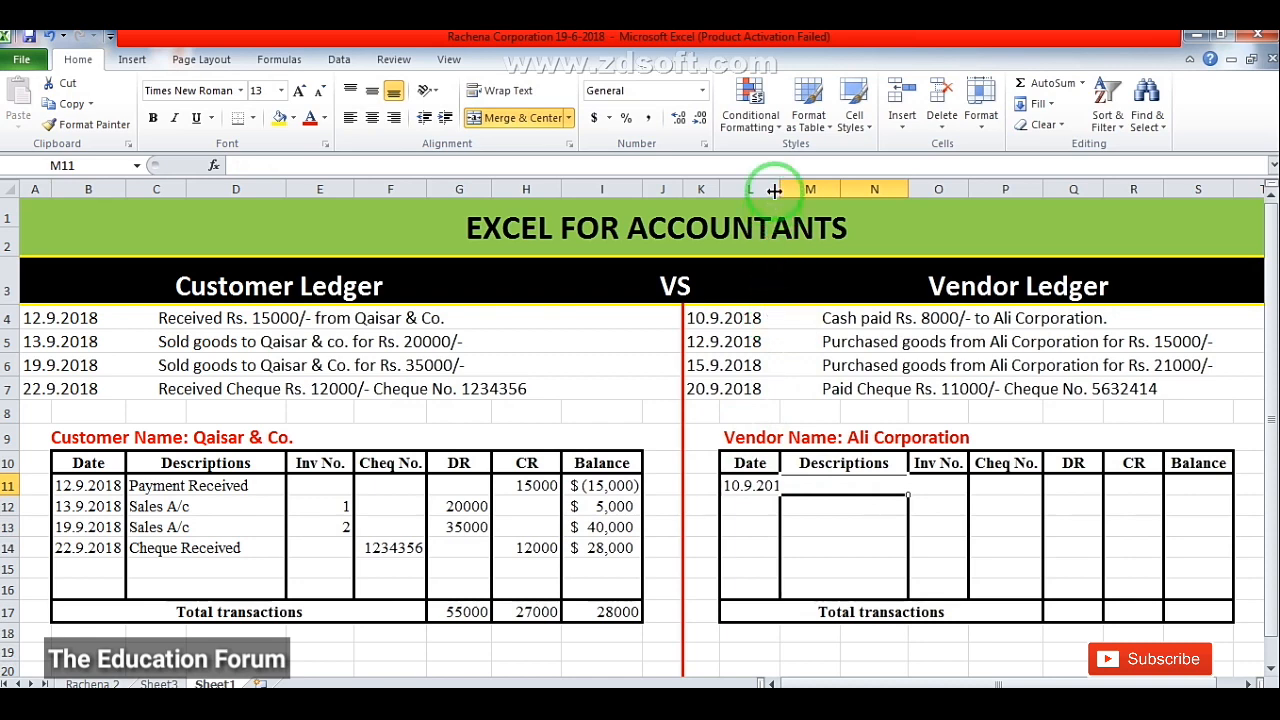
pyautogui.moveTo(779, 189); pyautogui.dragTo(789, 199)
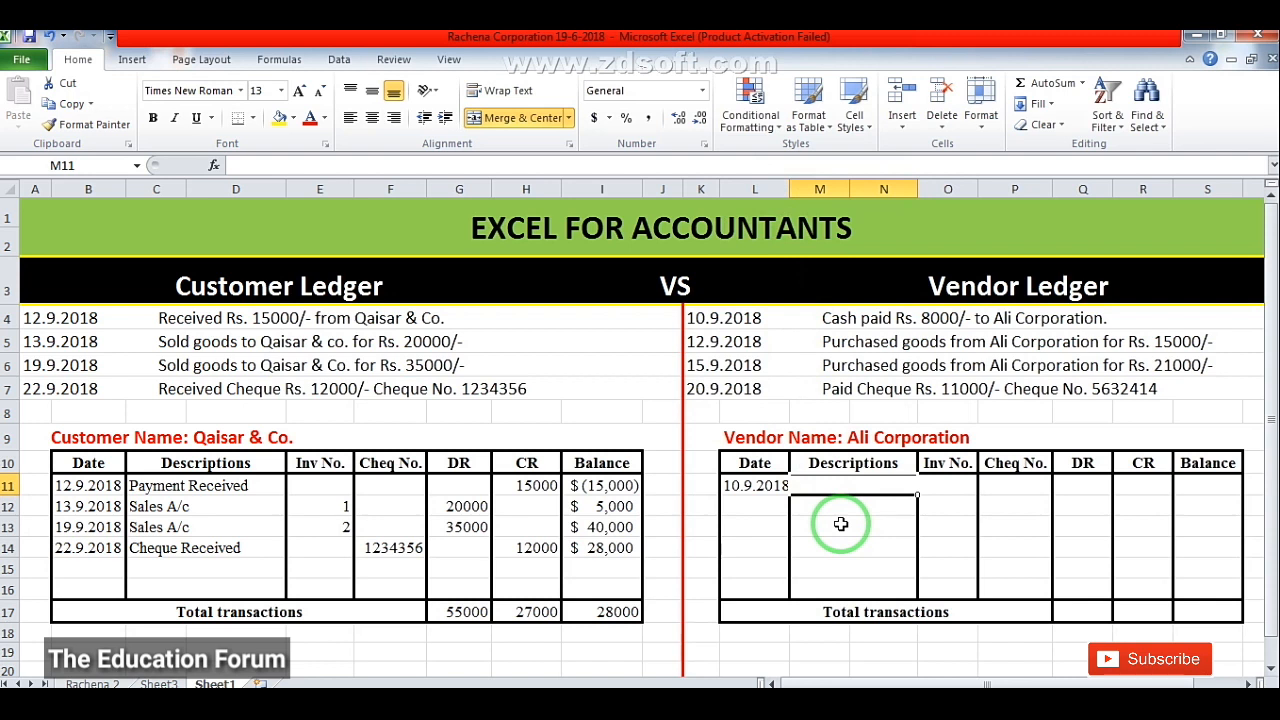
# Enter the description "Cash Paid" for the 10.9.2018 transaction in the vendor ledger.
pyautogui.write('c')
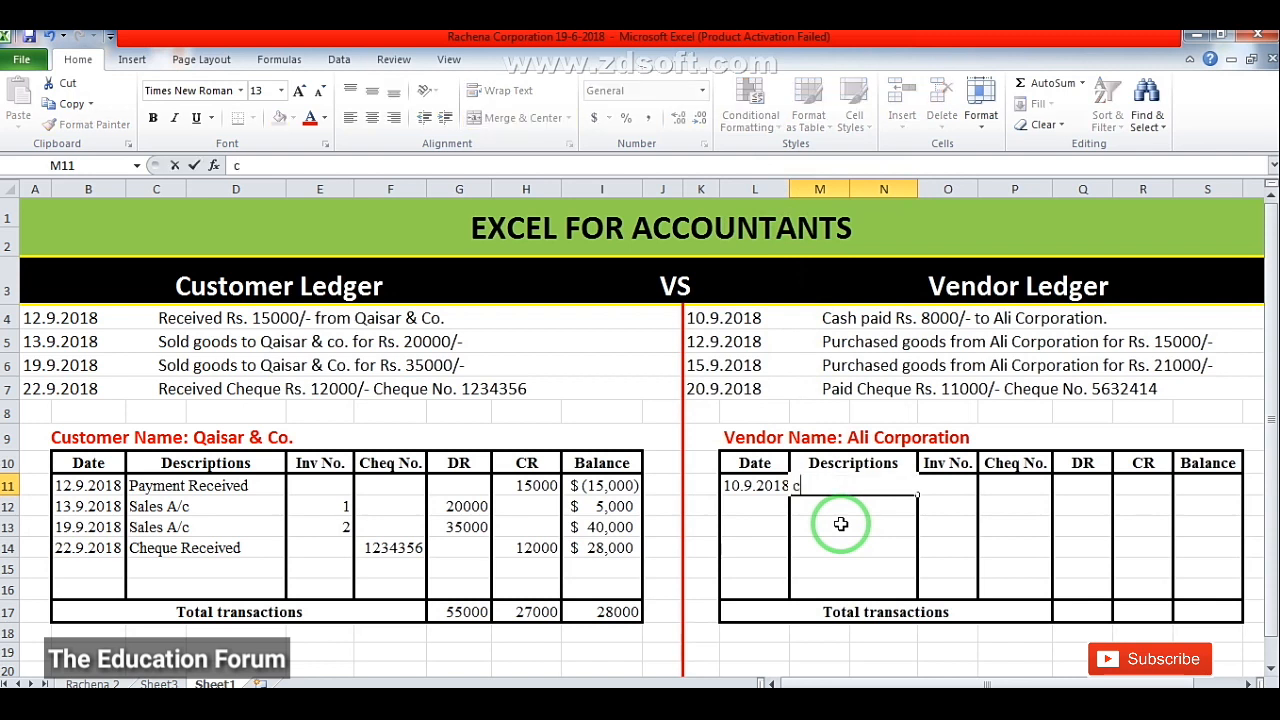
pyautogui.press('BackSpace')
pyautogui.write('S')
pyautogui.press('BackSpace')
pyautogui.write('Cash ')
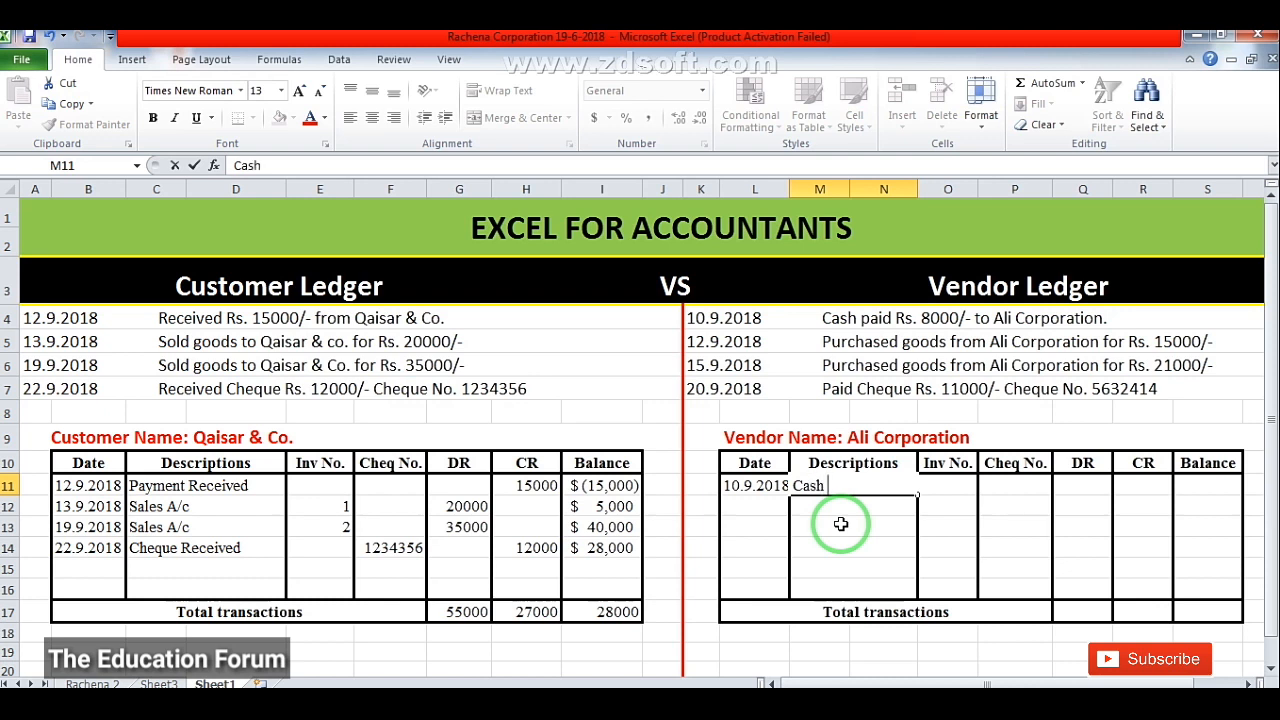
pyautogui.write('Paid')
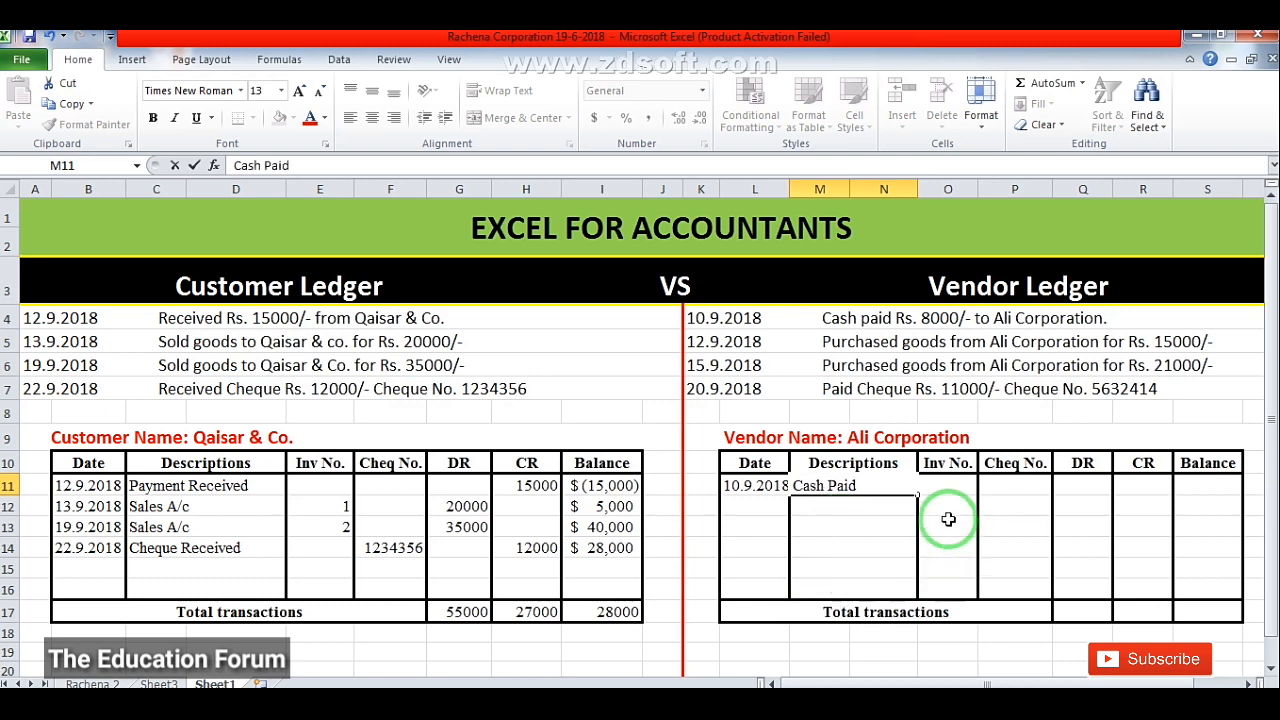
pyautogui.click(1008, 488)
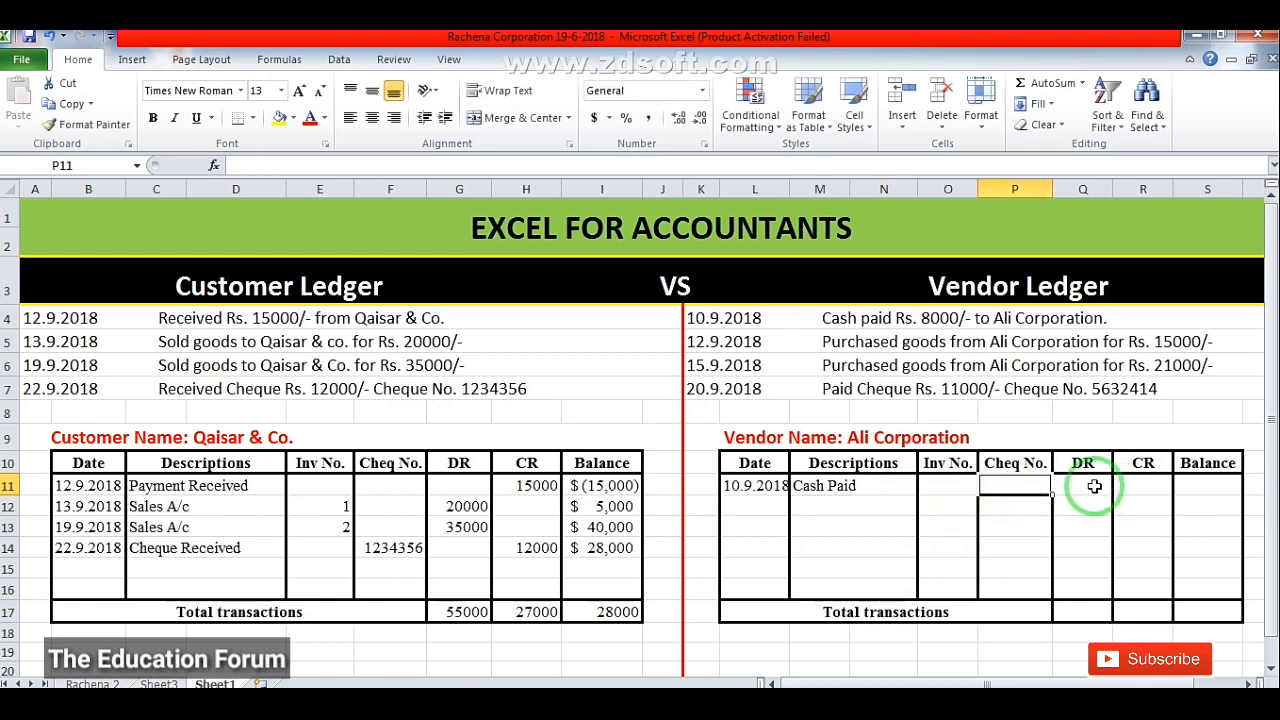
# Widen column Q slightly and enter a DR amount of 8000 and a balance of 8000 for the vendor ledger's cash payment.
pyautogui.click(1092, 486)
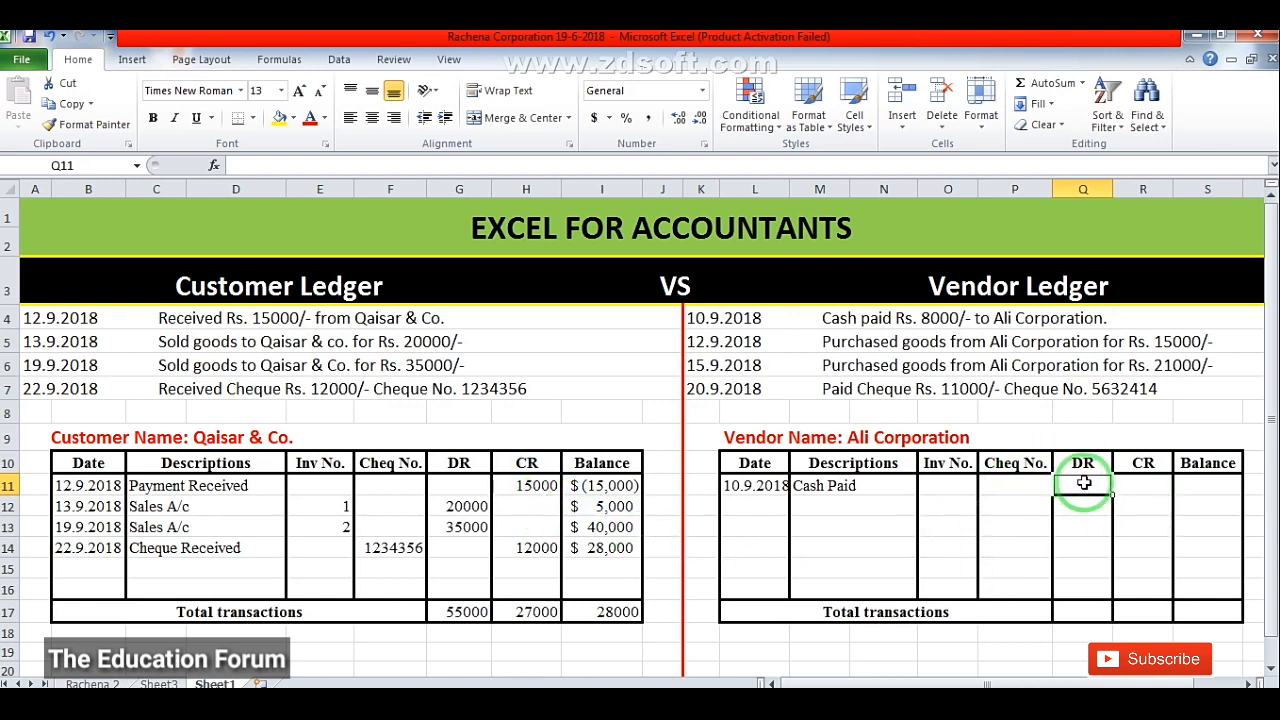
pyautogui.moveTo(1112, 189); pyautogui.dragTo(1121, 199)
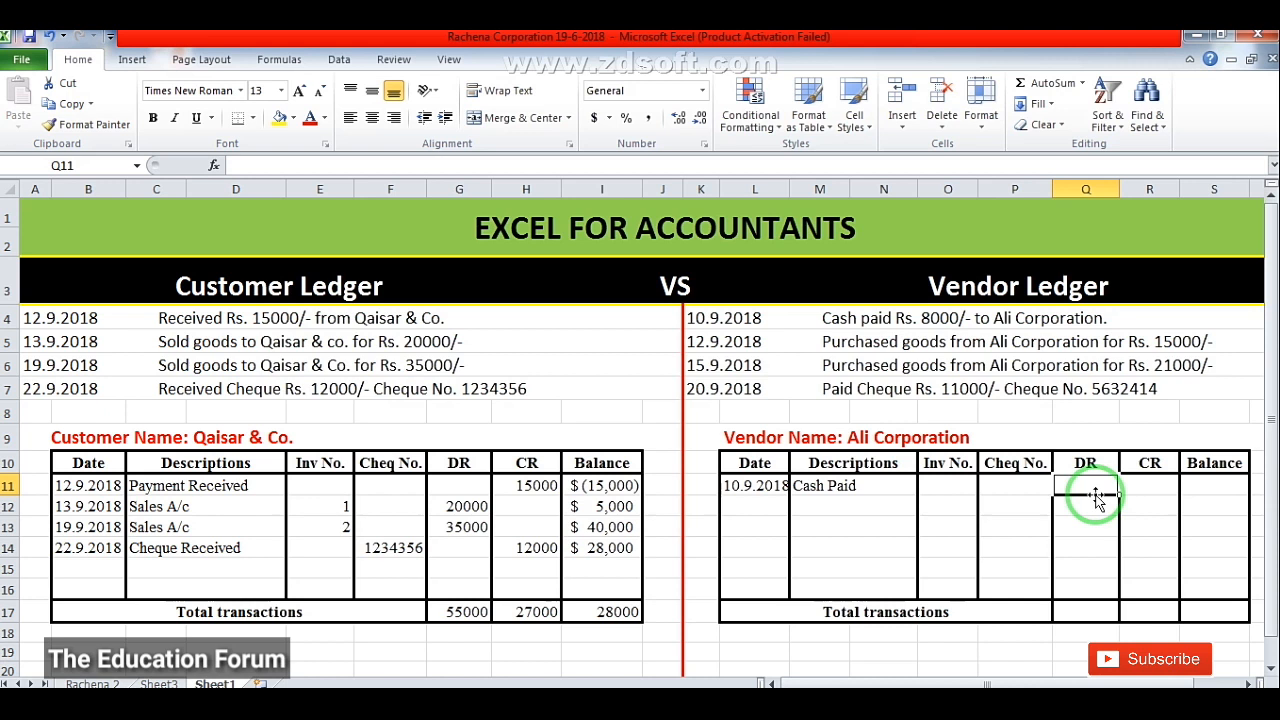
pyautogui.write('8000')
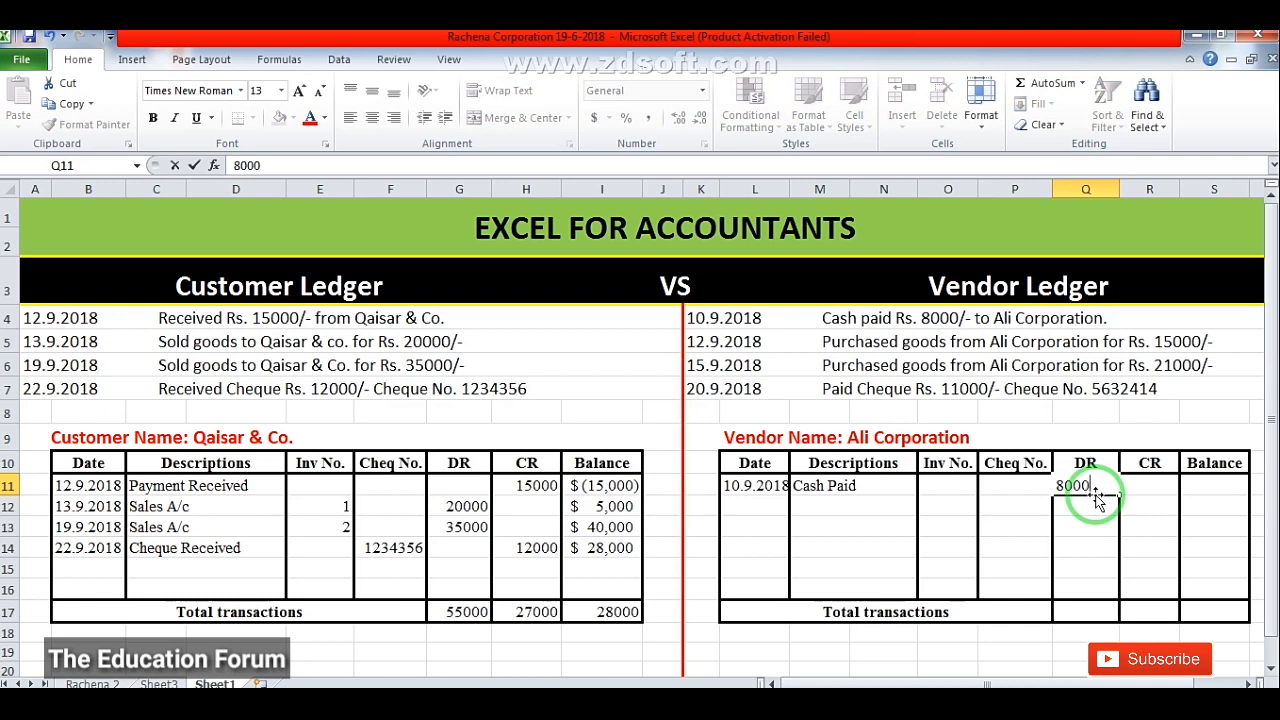
pyautogui.press('Tab')
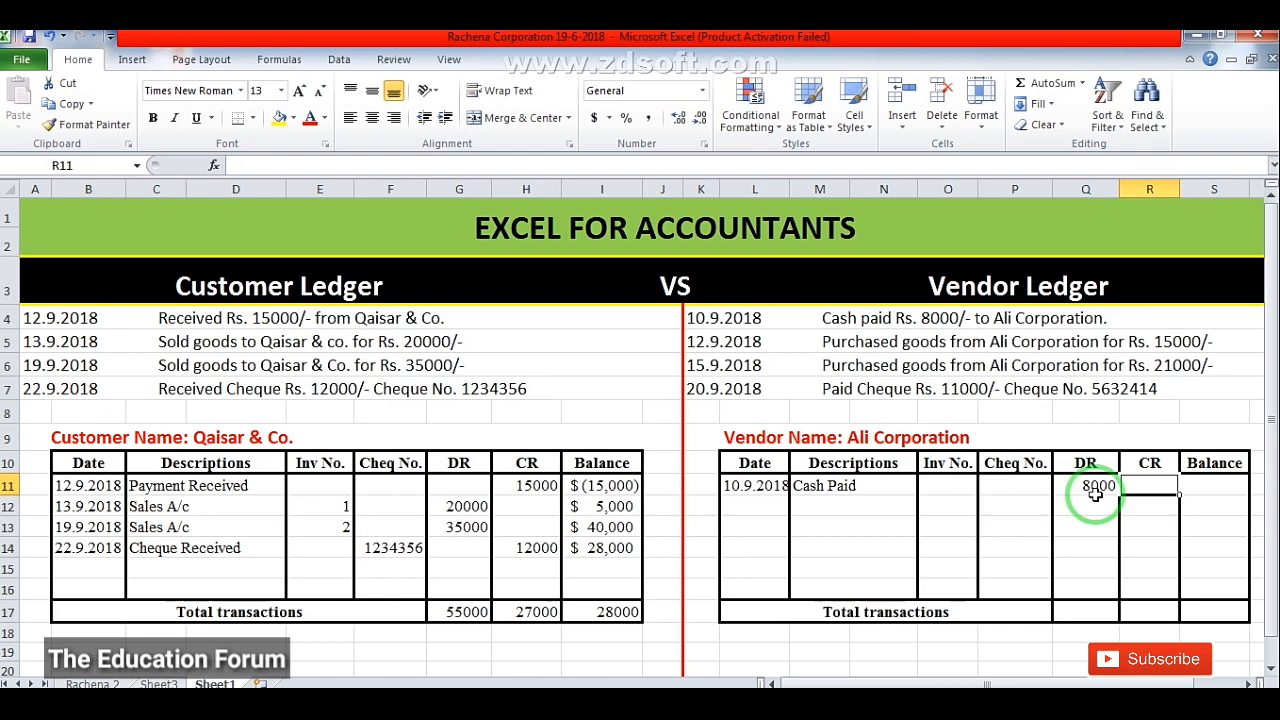
pyautogui.press('Tab')
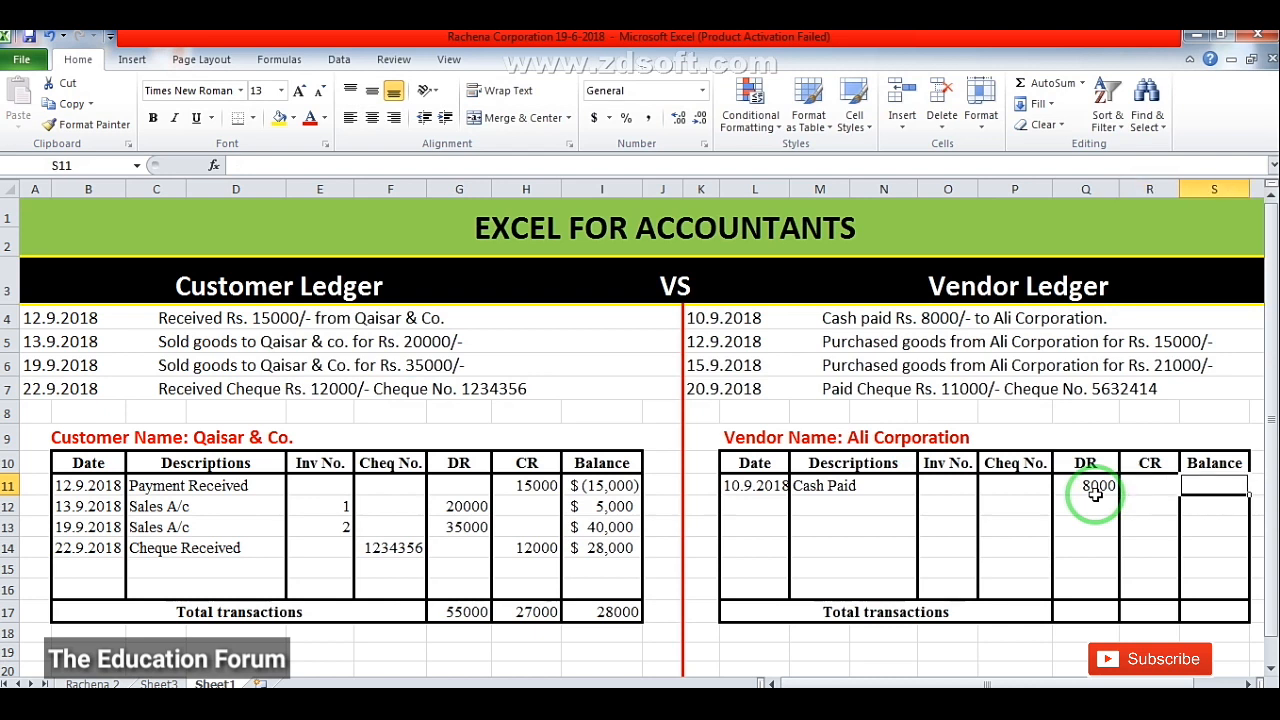
pyautogui.write('8000')
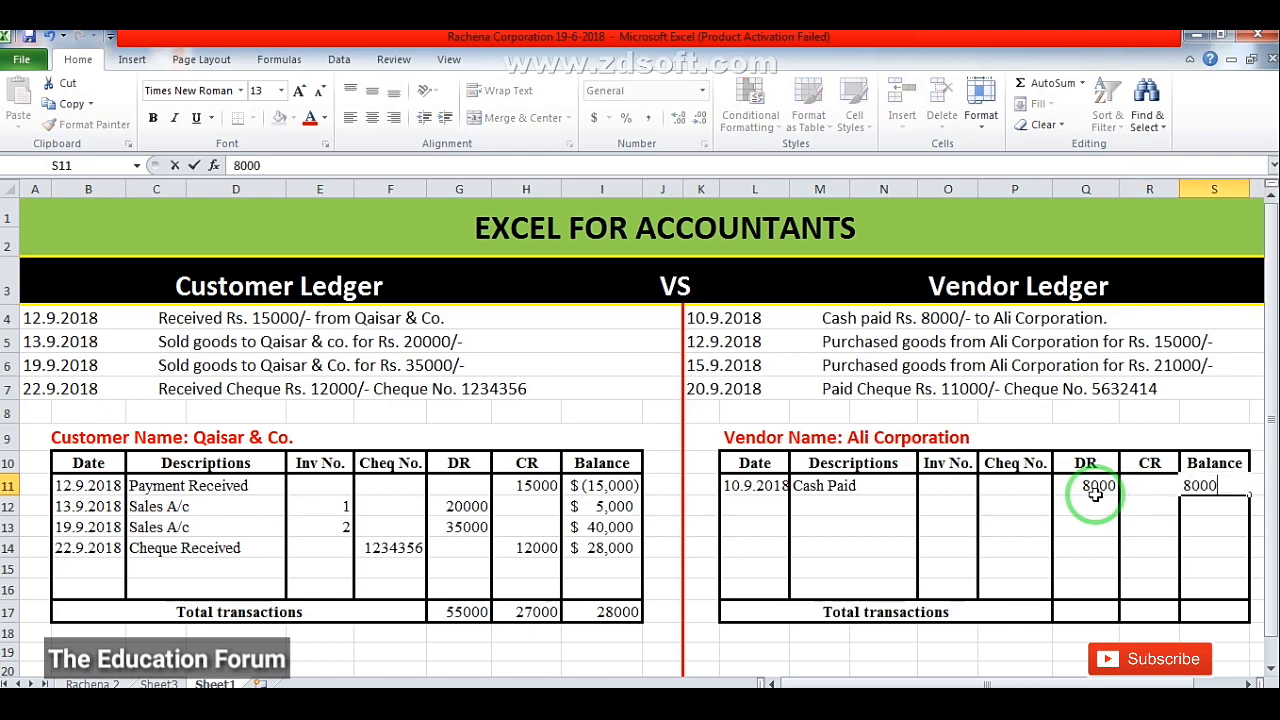
pyautogui.hotkey('ctrl', 'Return')
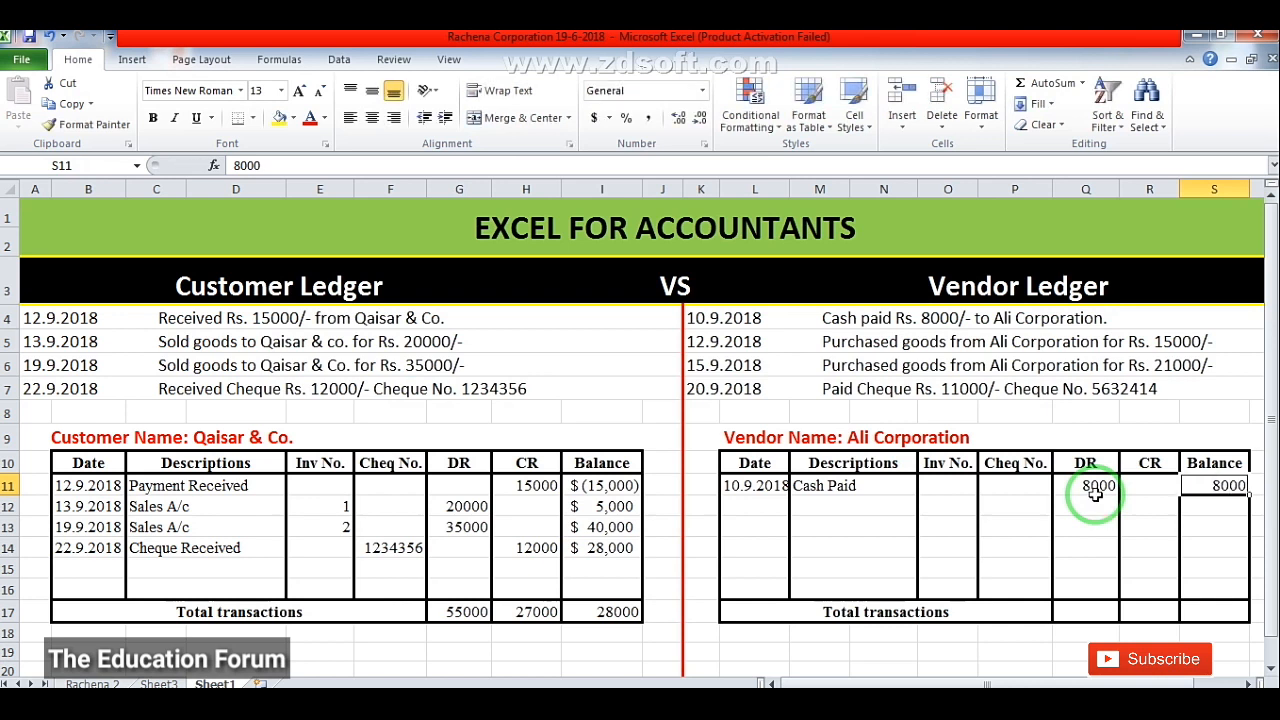
# Enter date 12.9.2018 and description "Purchased A/c" in the second row of the vendor ledger.
pyautogui.click(718, 350)
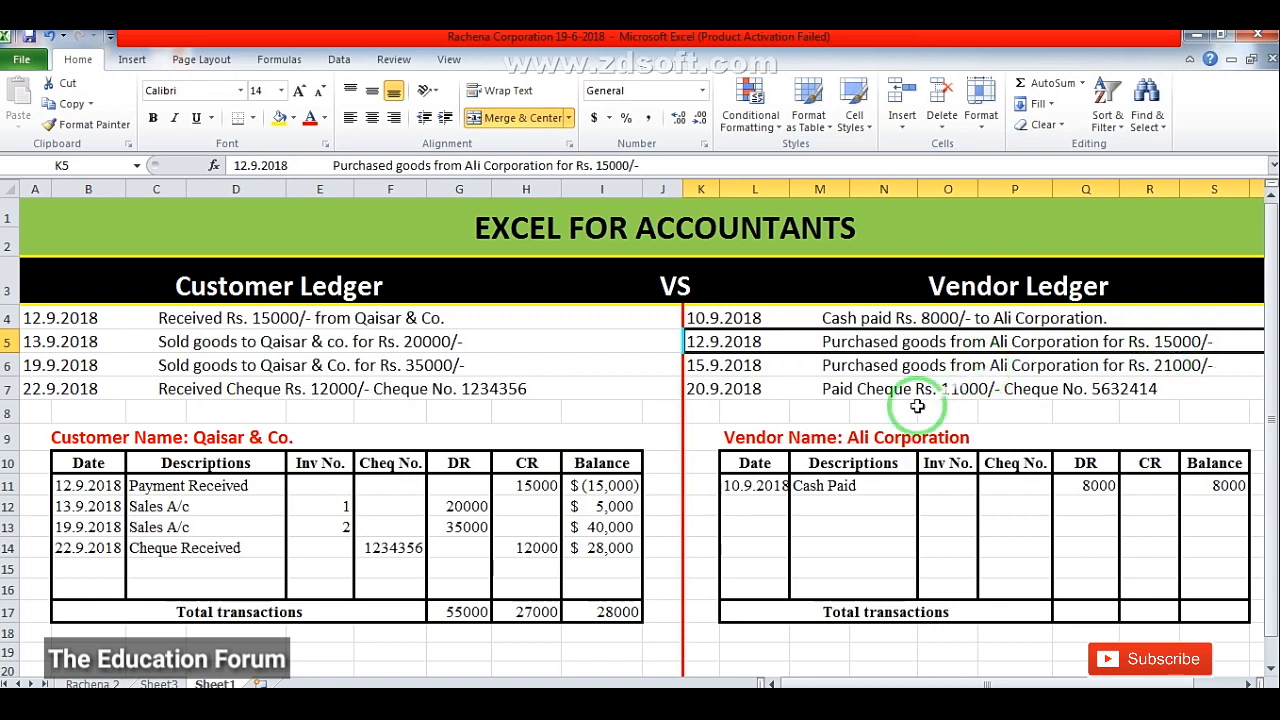
pyautogui.click(760, 502)
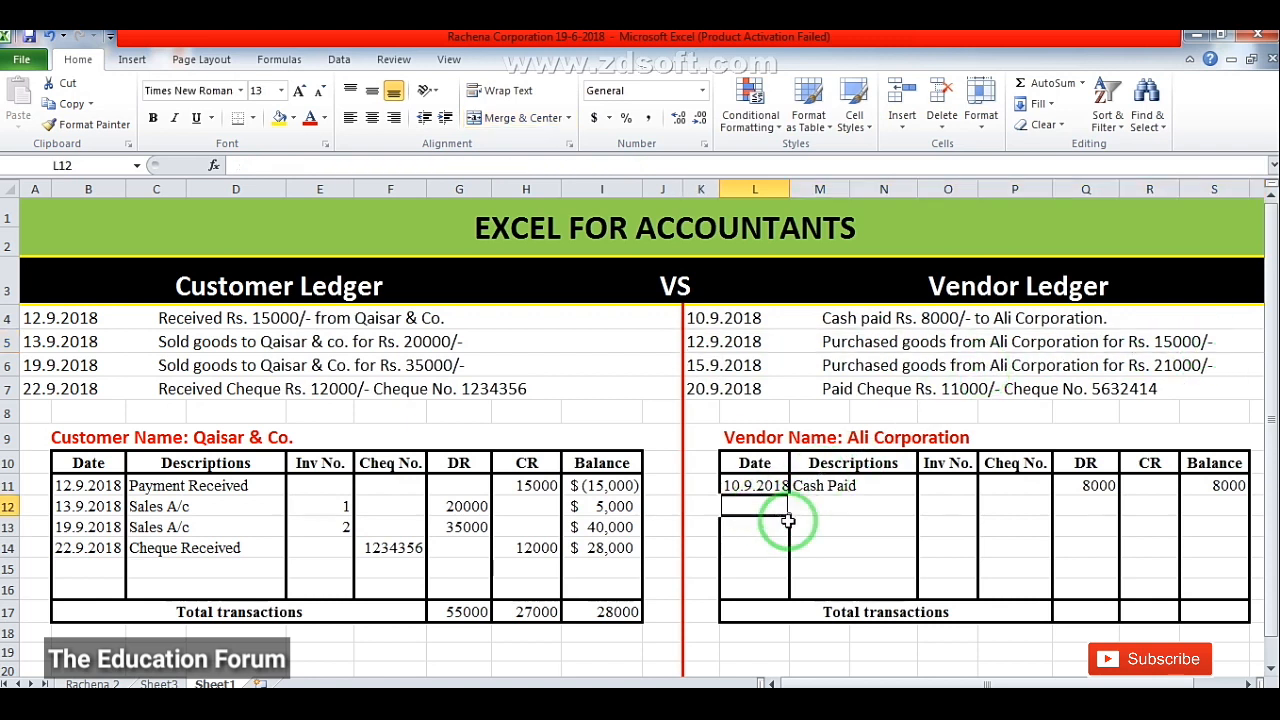
pyautogui.write('12.9.')
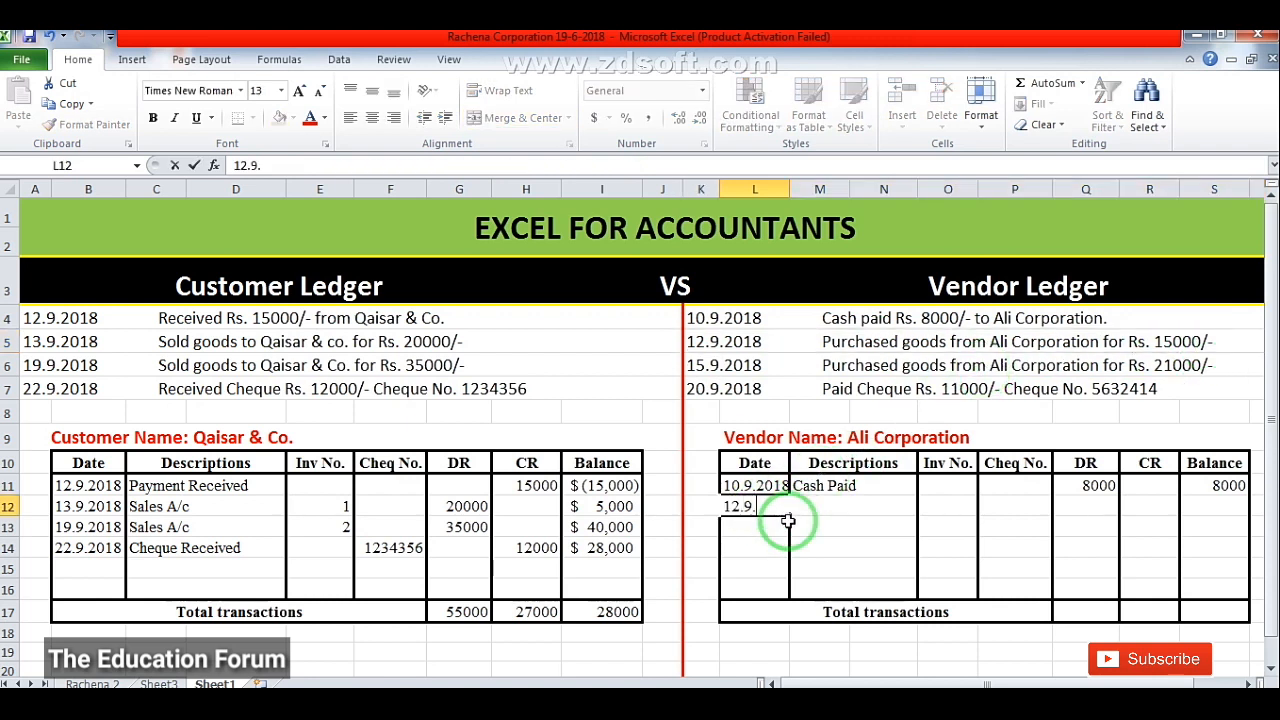
pyautogui.write('2018')
pyautogui.press('Tab')
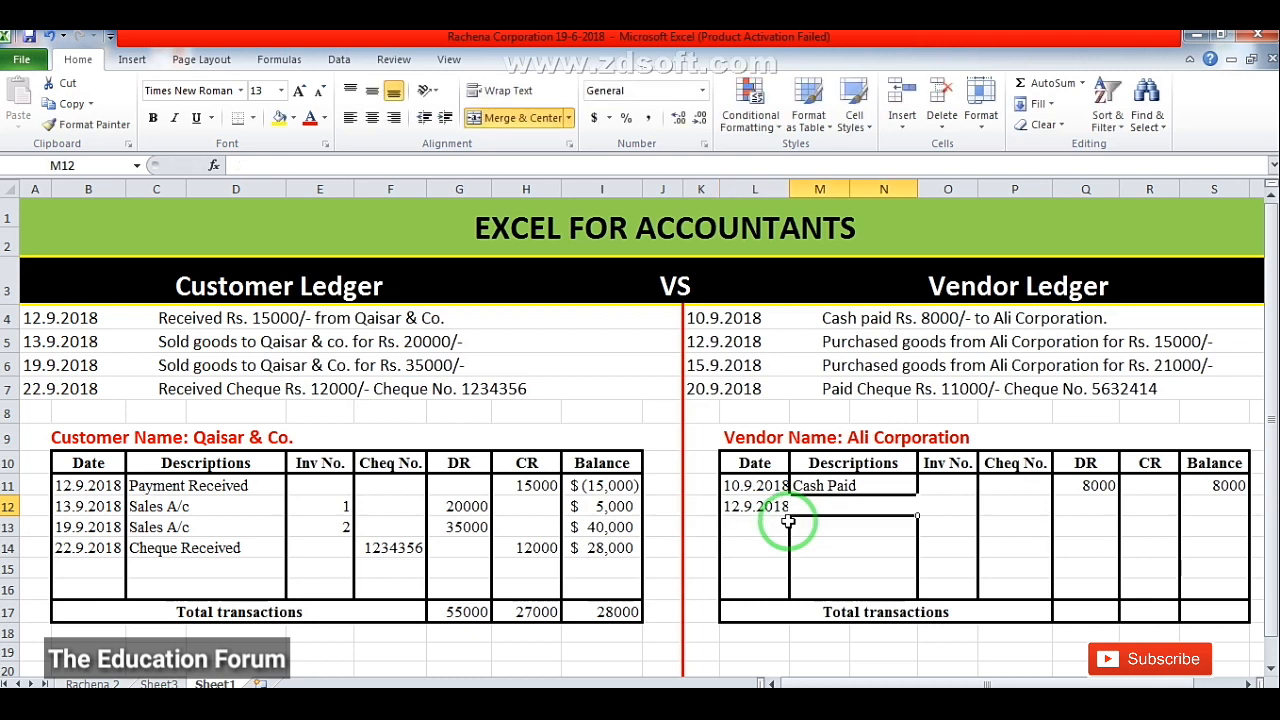
pyautogui.write('Pu')
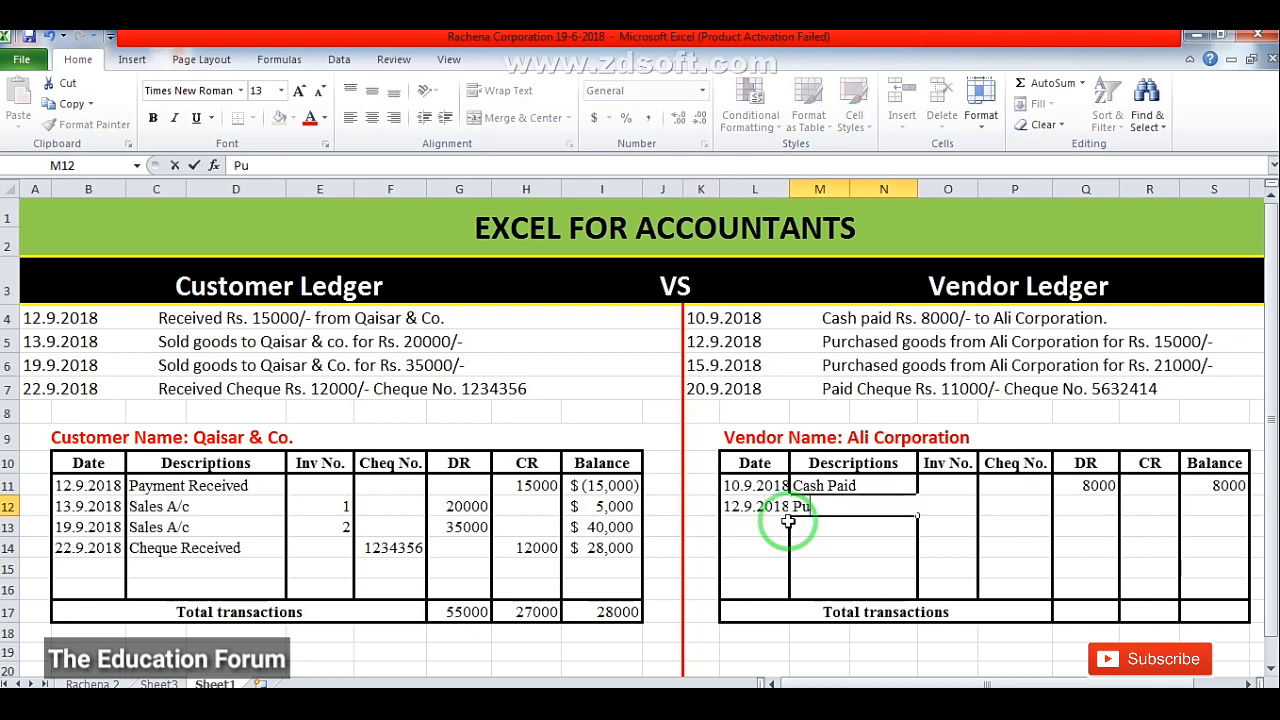
pyautogui.write('rchased A/c')
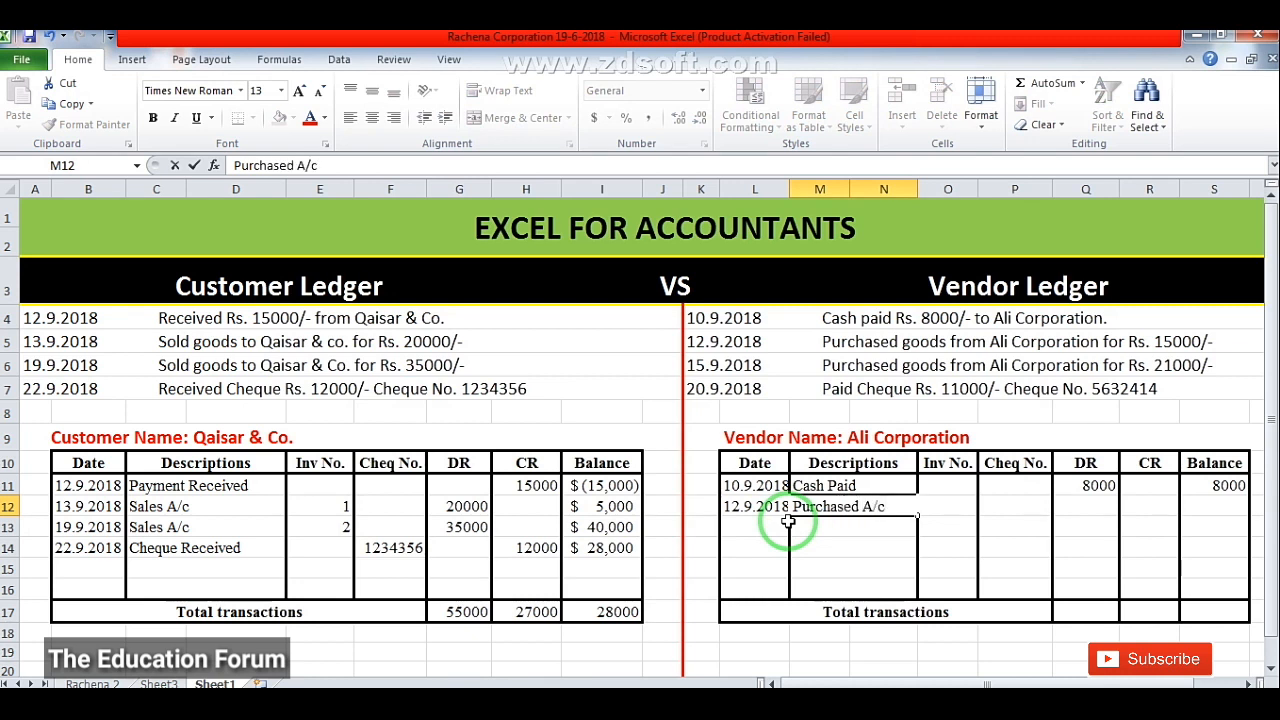
pyautogui.press('Tab')
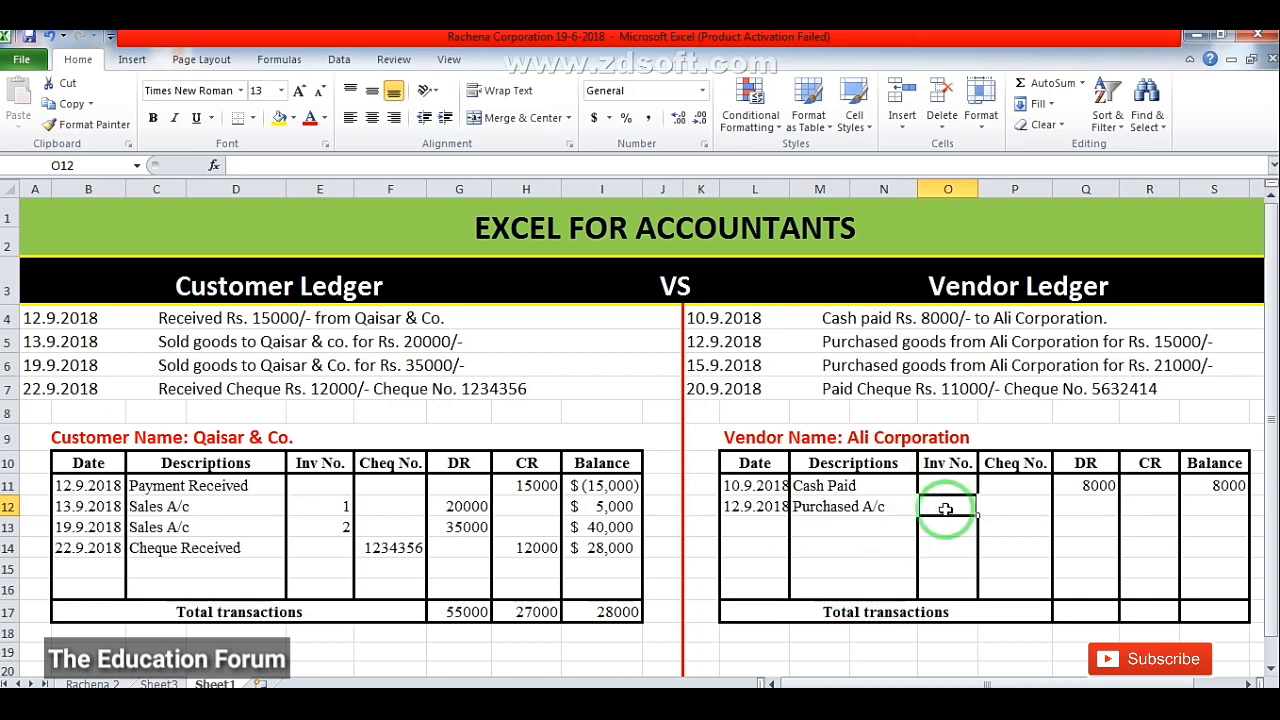
# Enter invoice number 10 and a CR amount of 15000 for the 12.9.2018 purchase in the vendor ledger.
pyautogui.write('10')
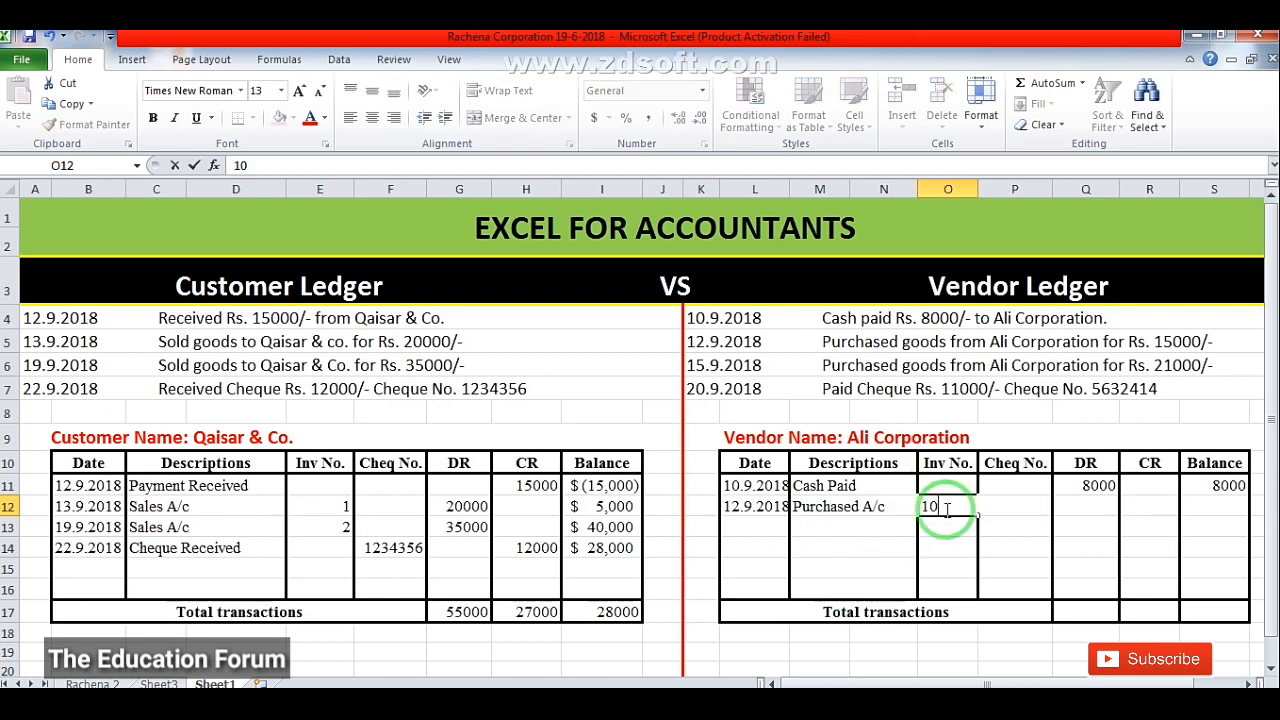
pyautogui.press('Tab')
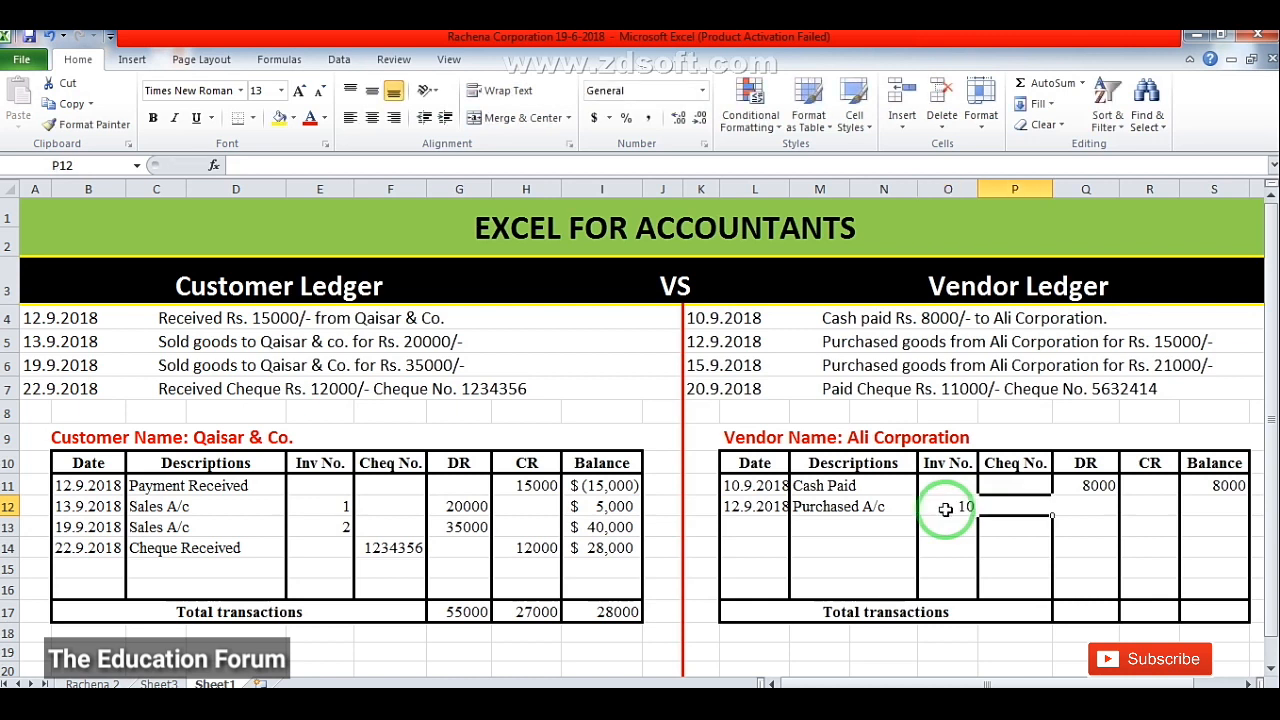
pyautogui.press('Tab')
pyautogui.press('Tab')
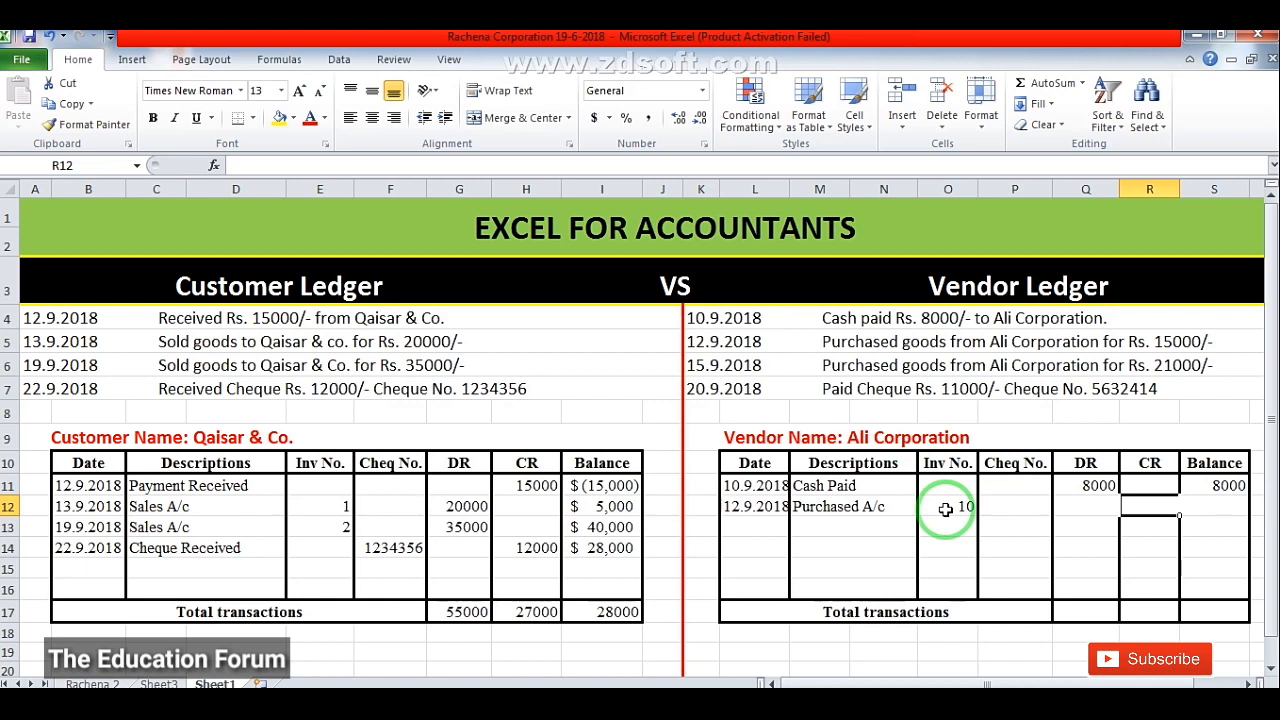
pyautogui.write('15000')
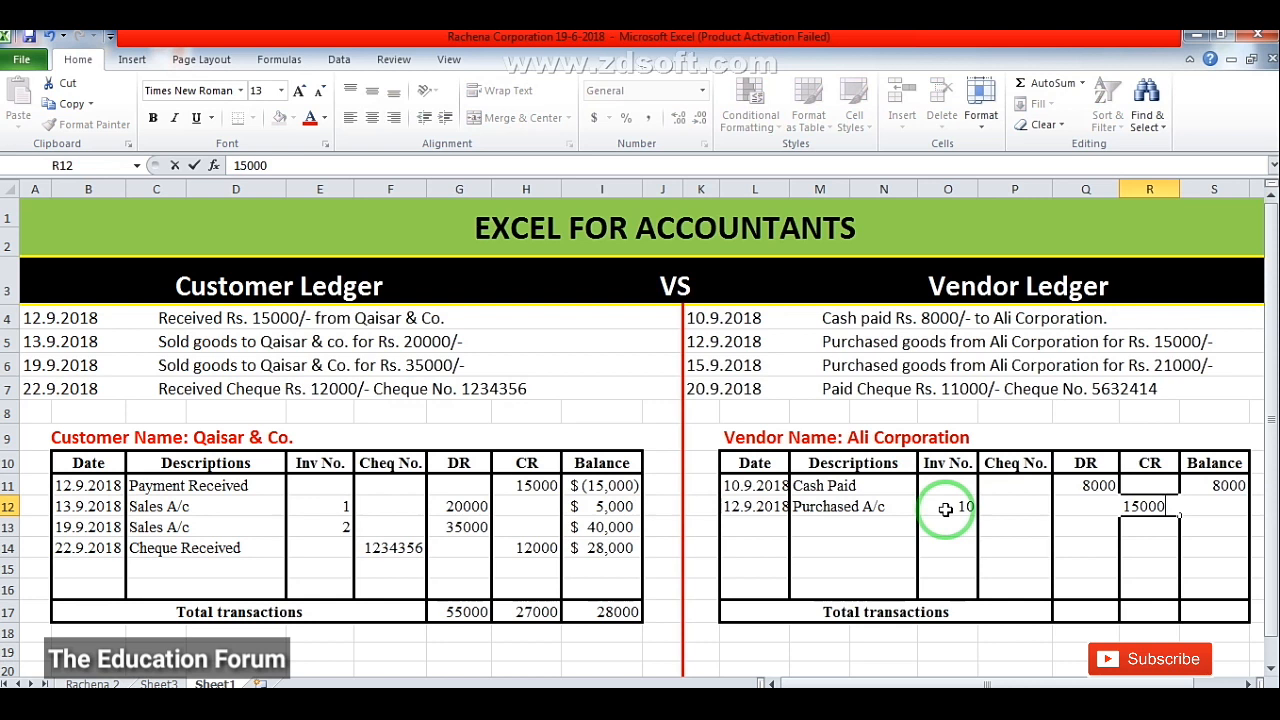
pyautogui.press('Tab')
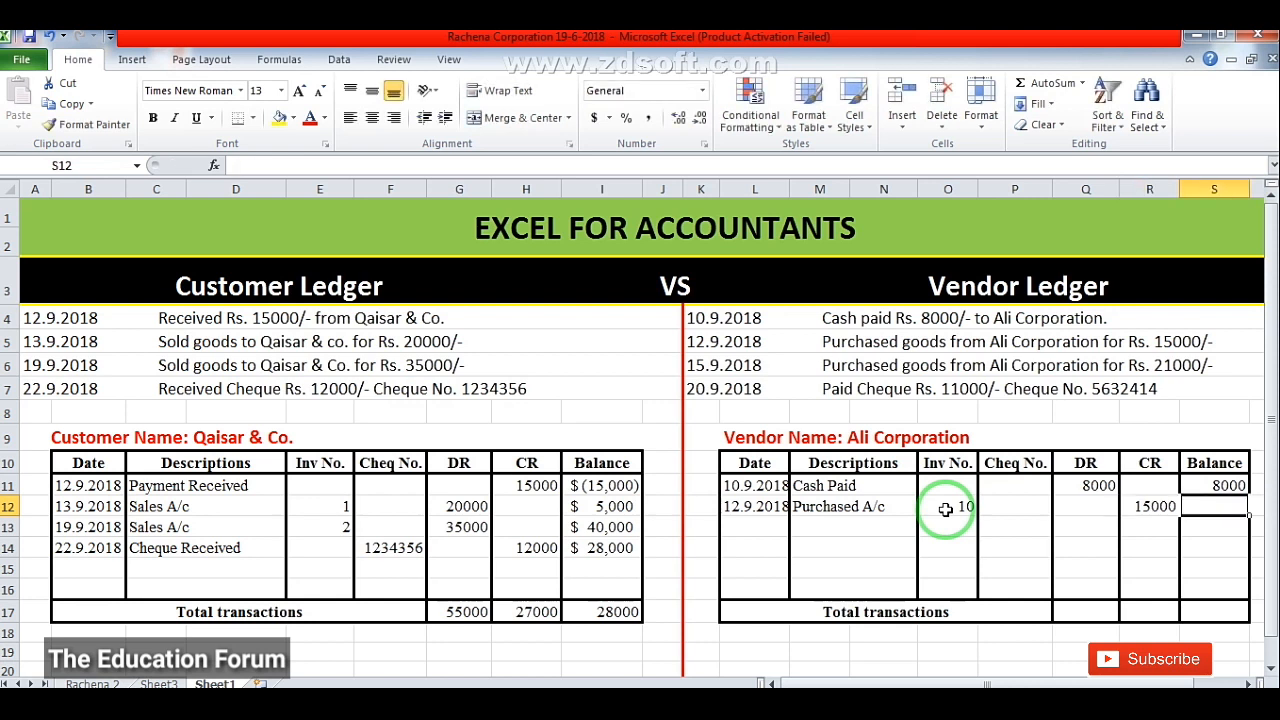
# Calculate the 12.9.2018 purchase's balance in S12 with the formula =S11+Q12-R12.
pyautogui.press('Left')
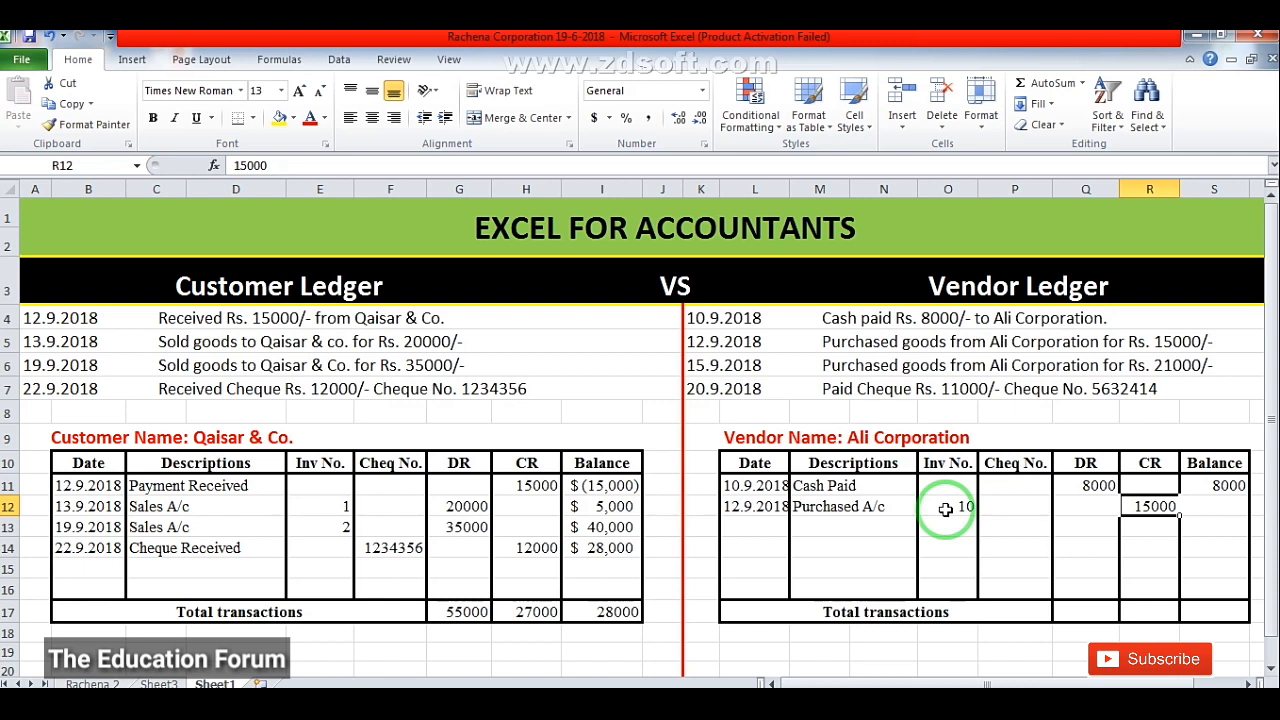
pyautogui.press('Right')
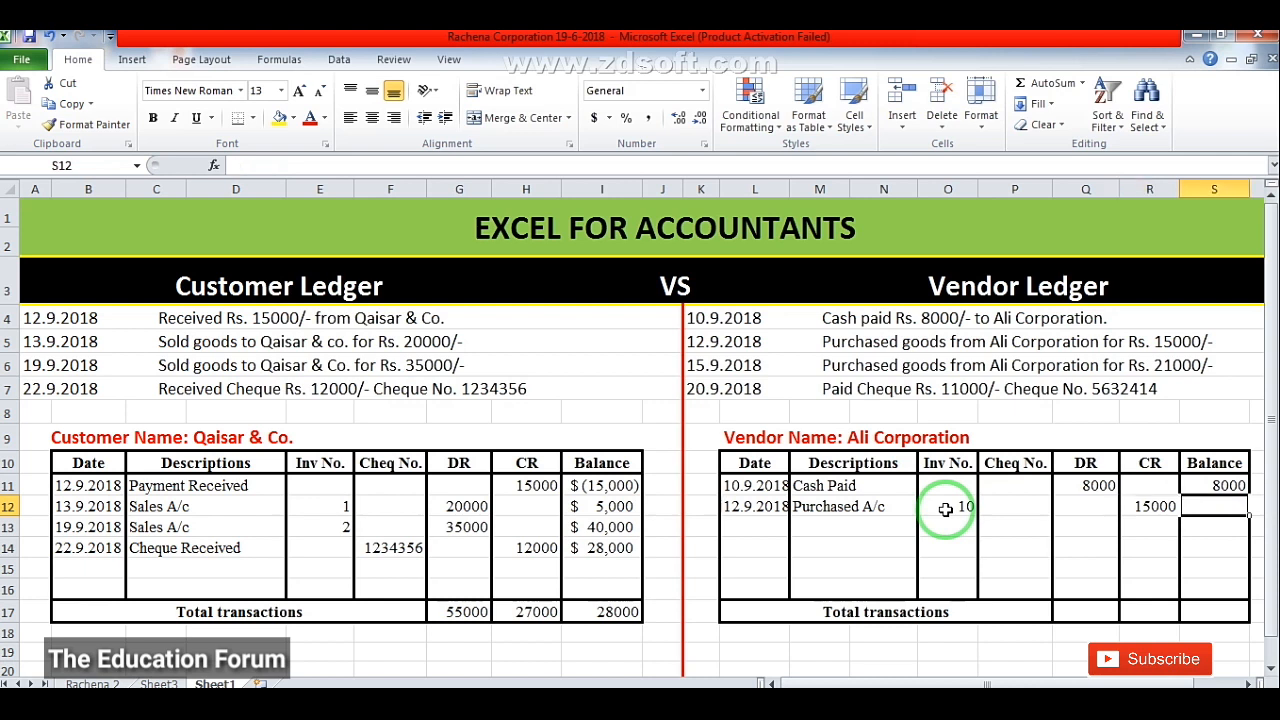
pyautogui.write('=')
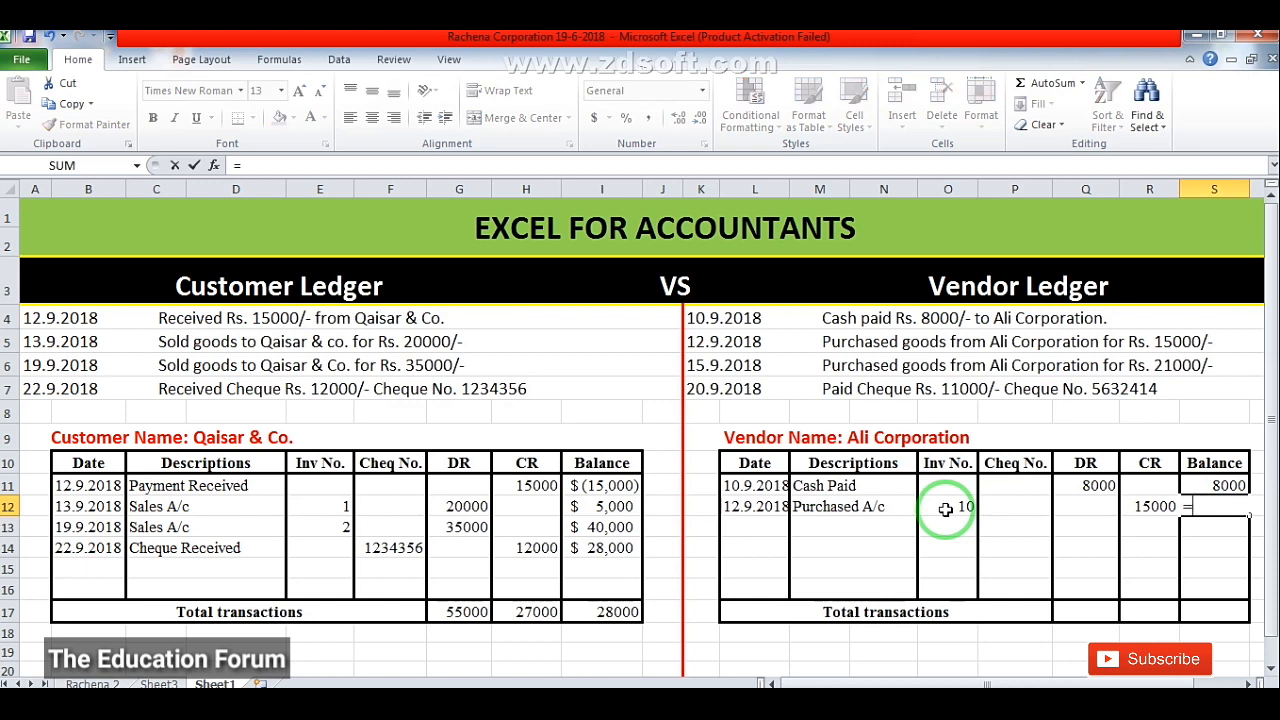
pyautogui.click(1204, 485)
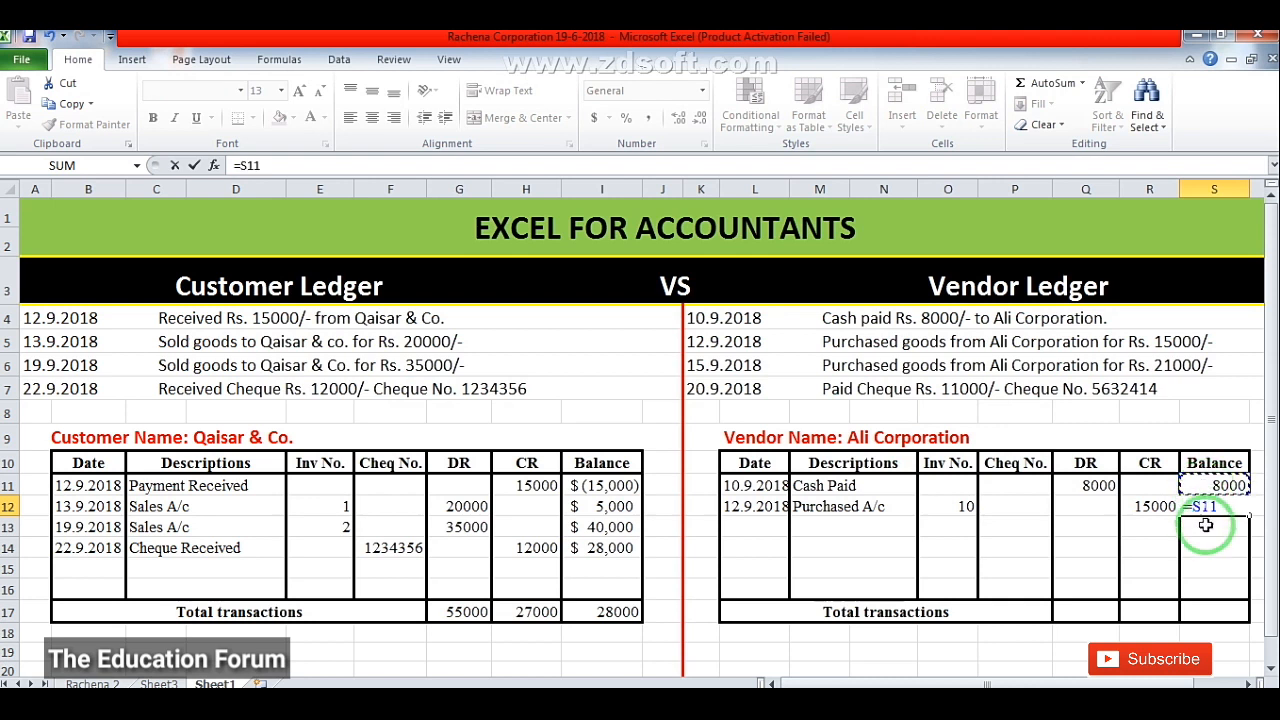
pyautogui.write('+')
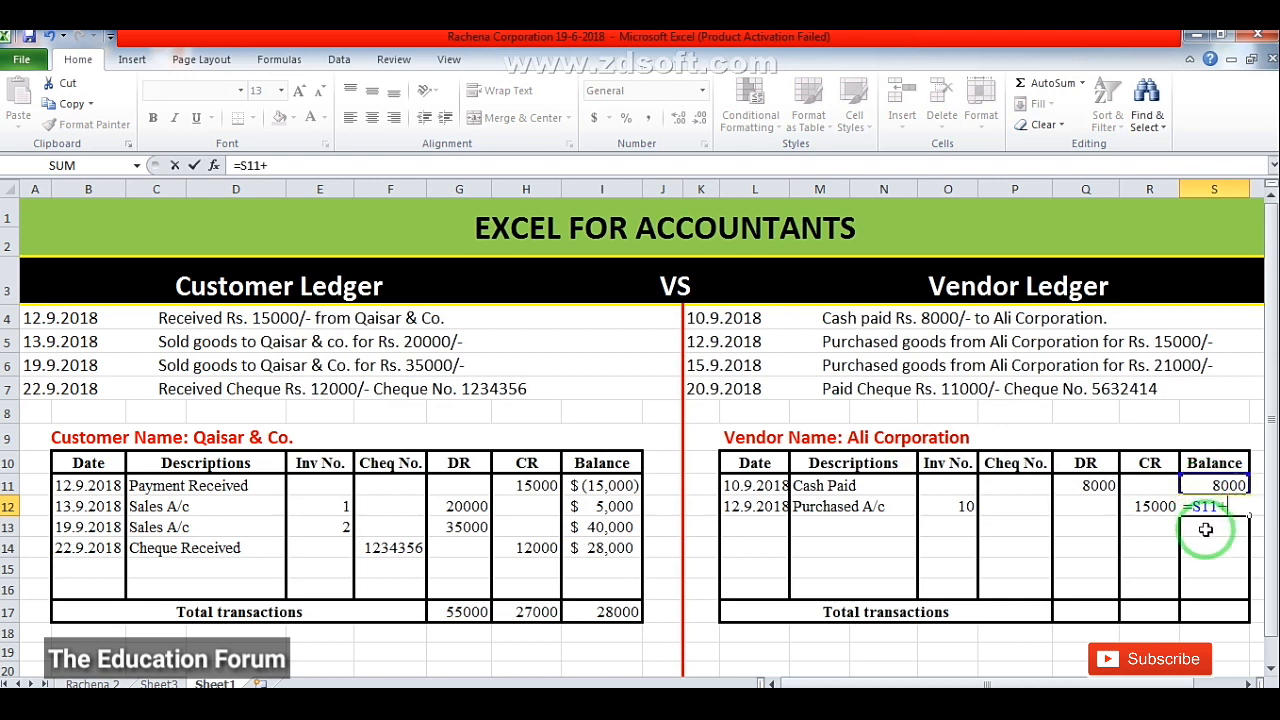
pyautogui.click(1090, 506)
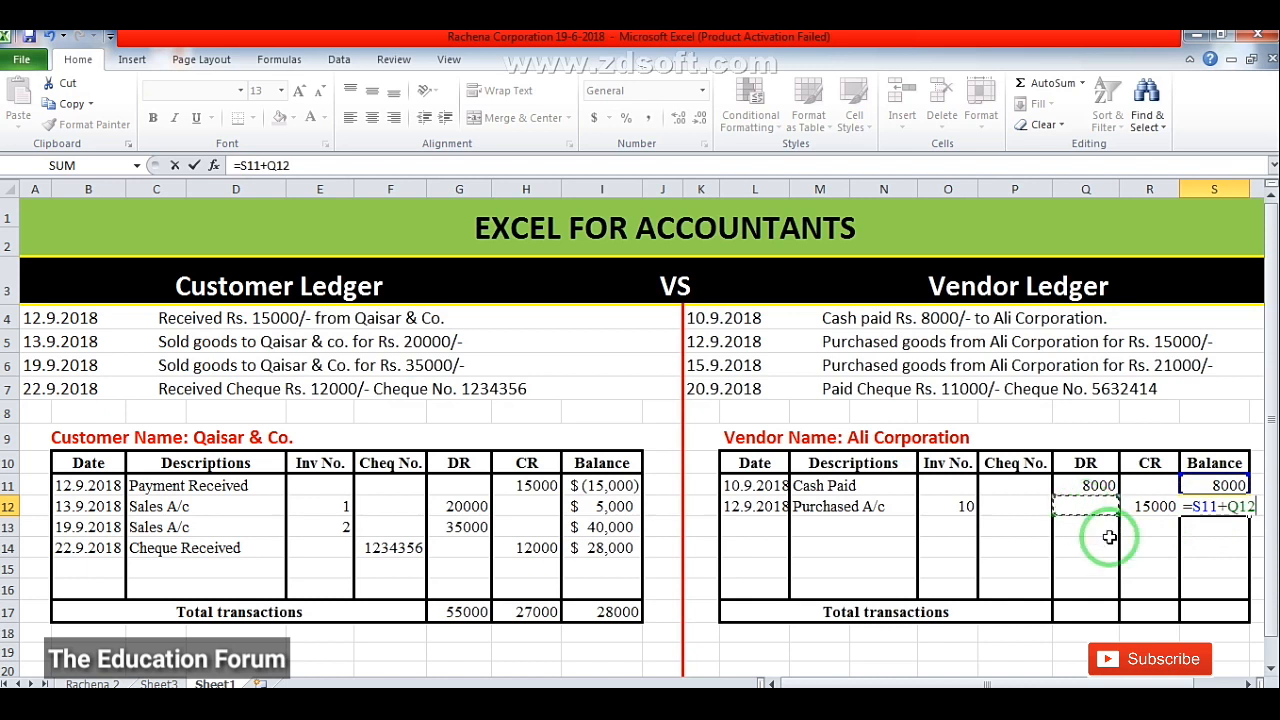
pyautogui.write('-')
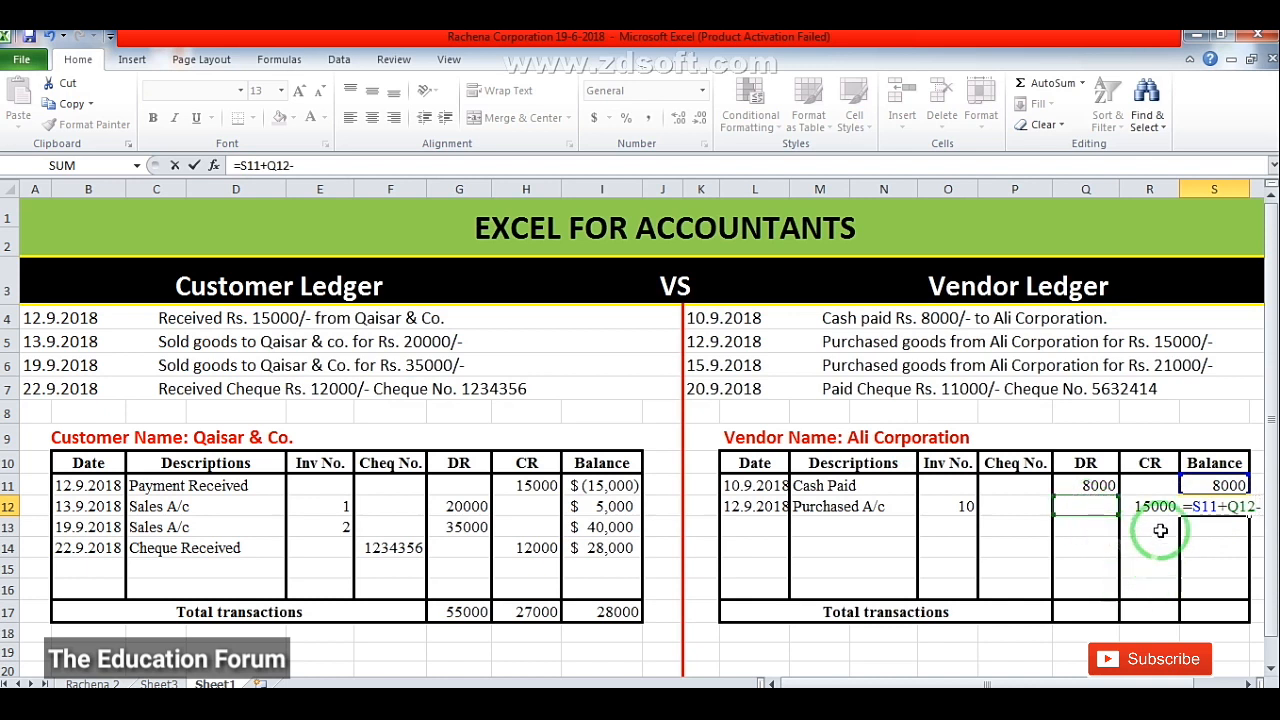
pyautogui.click(1146, 518)
pyautogui.press('Return')
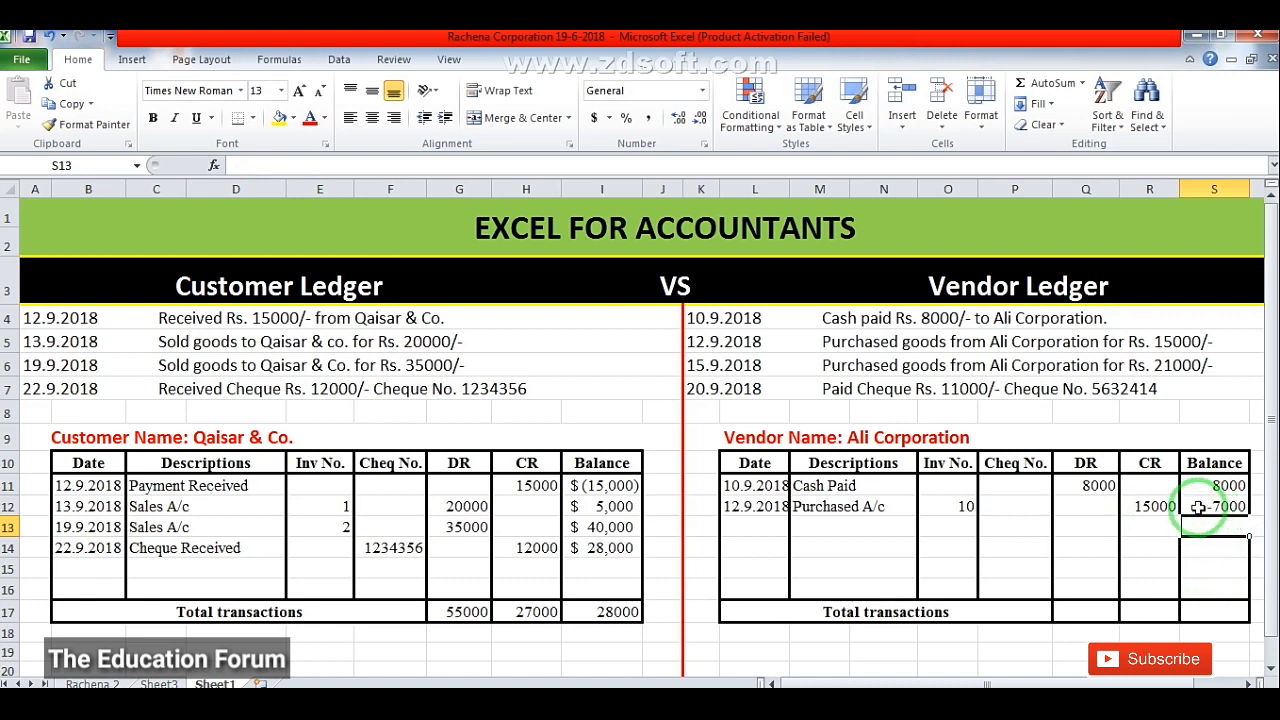
pyautogui.click(1195, 507)
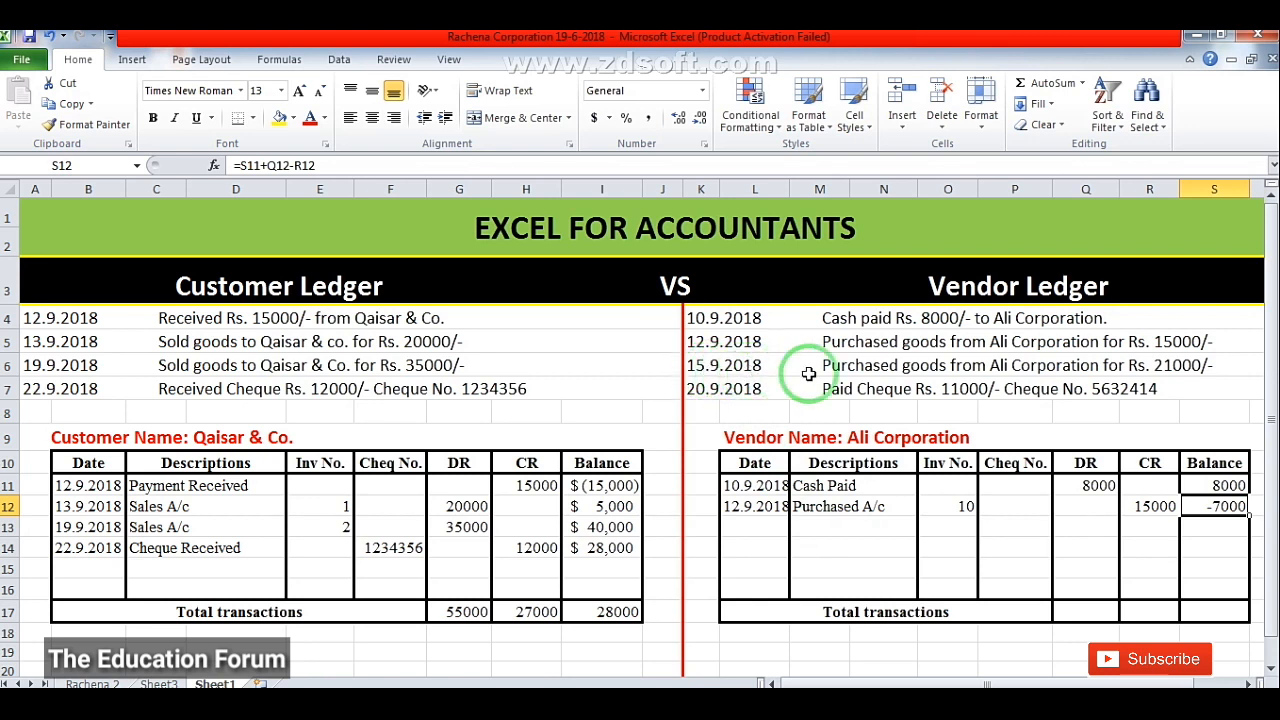
# Enter date 15.9.2018 and description "Purchased A/c" in the third row of the vendor ledger.
pyautogui.click(878, 366)
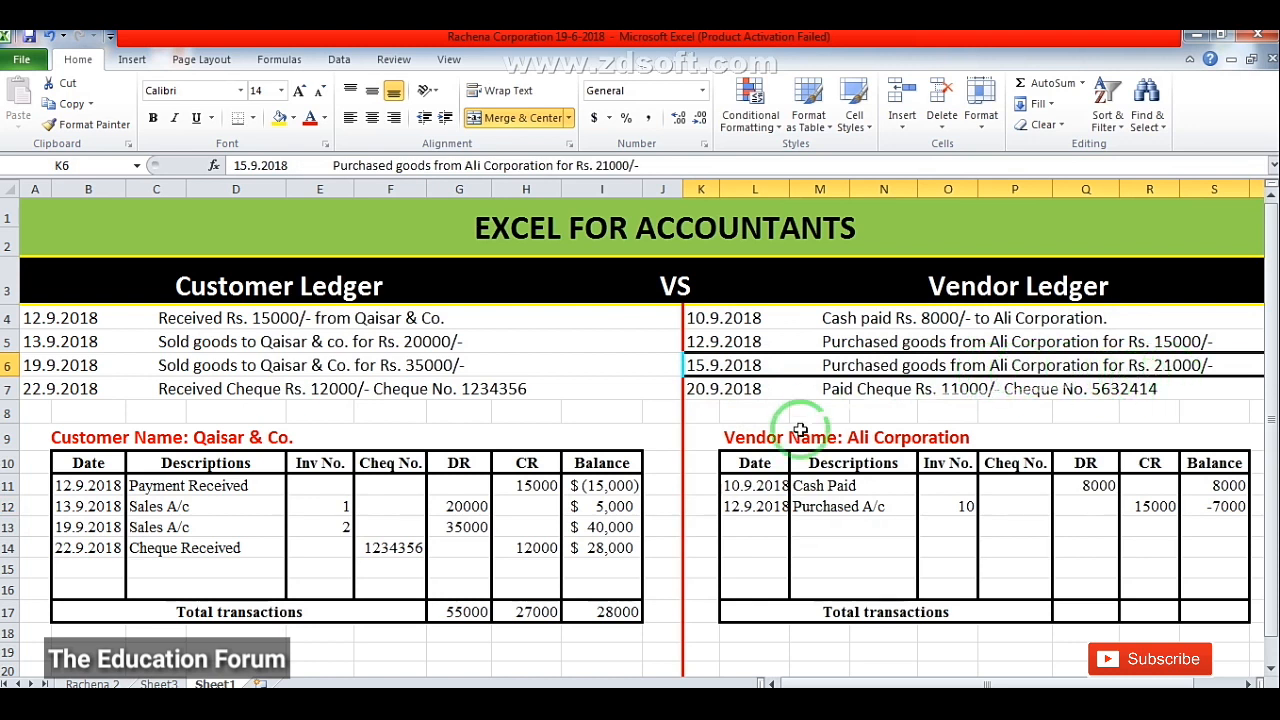
pyautogui.click(746, 536)
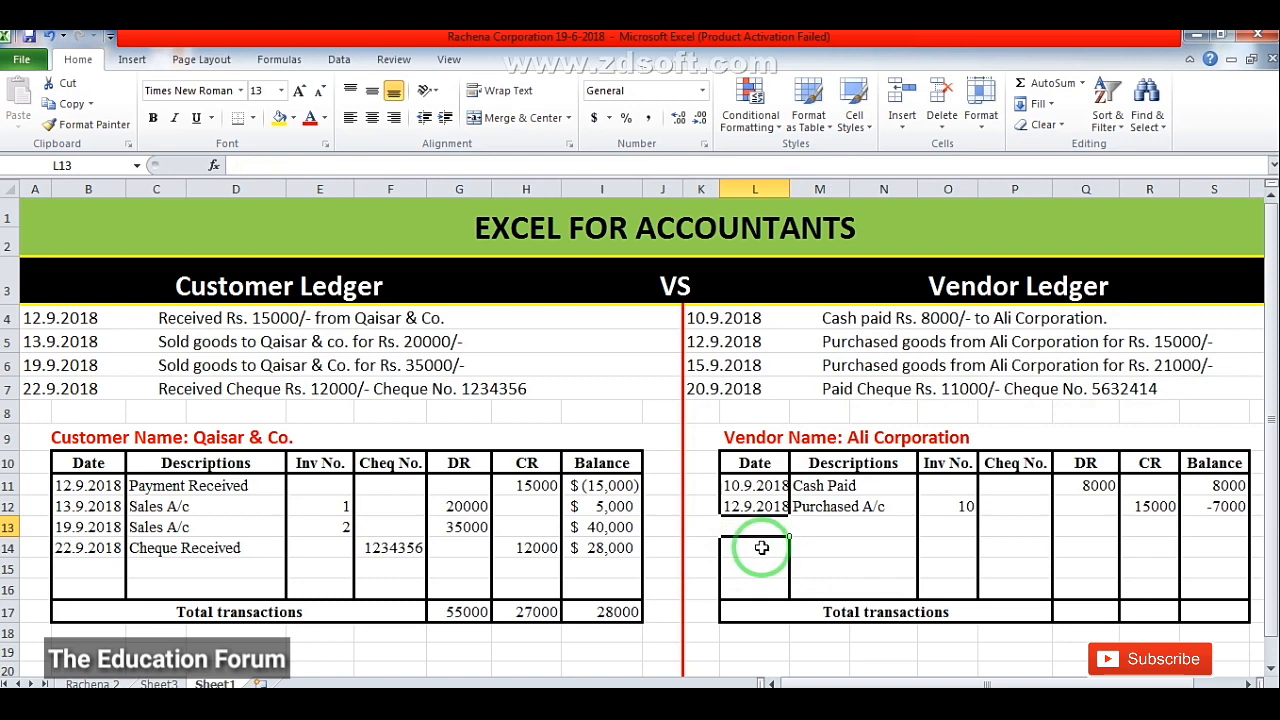
pyautogui.write('15.9')
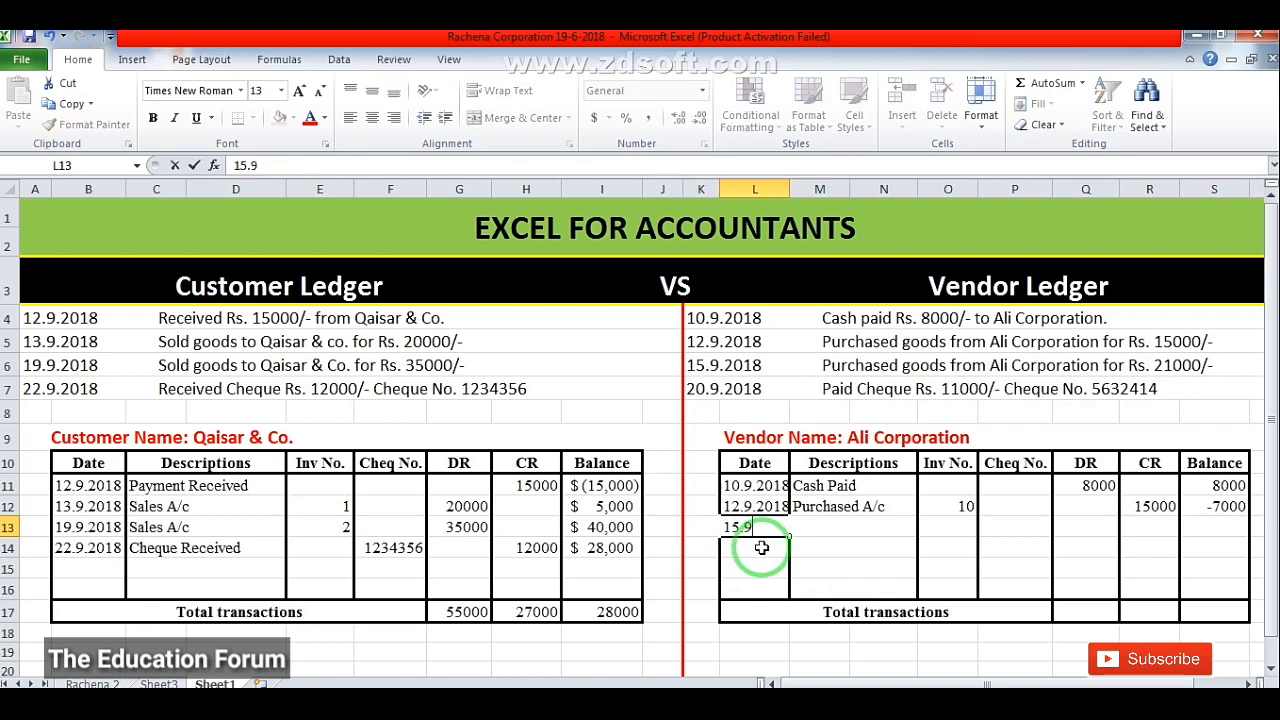
pyautogui.write('.2018')
pyautogui.press('Tab')
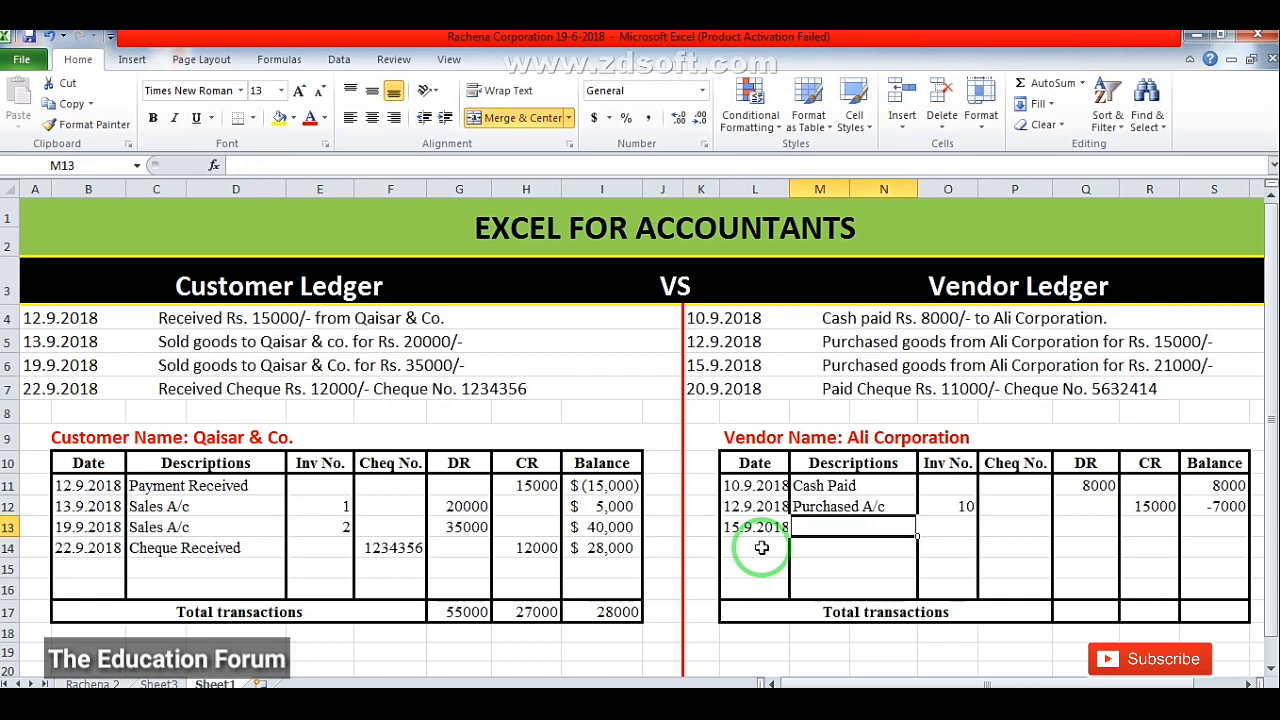
pyautogui.write('Purchased A/c')
pyautogui.hotkey('ctrl', 'Return')
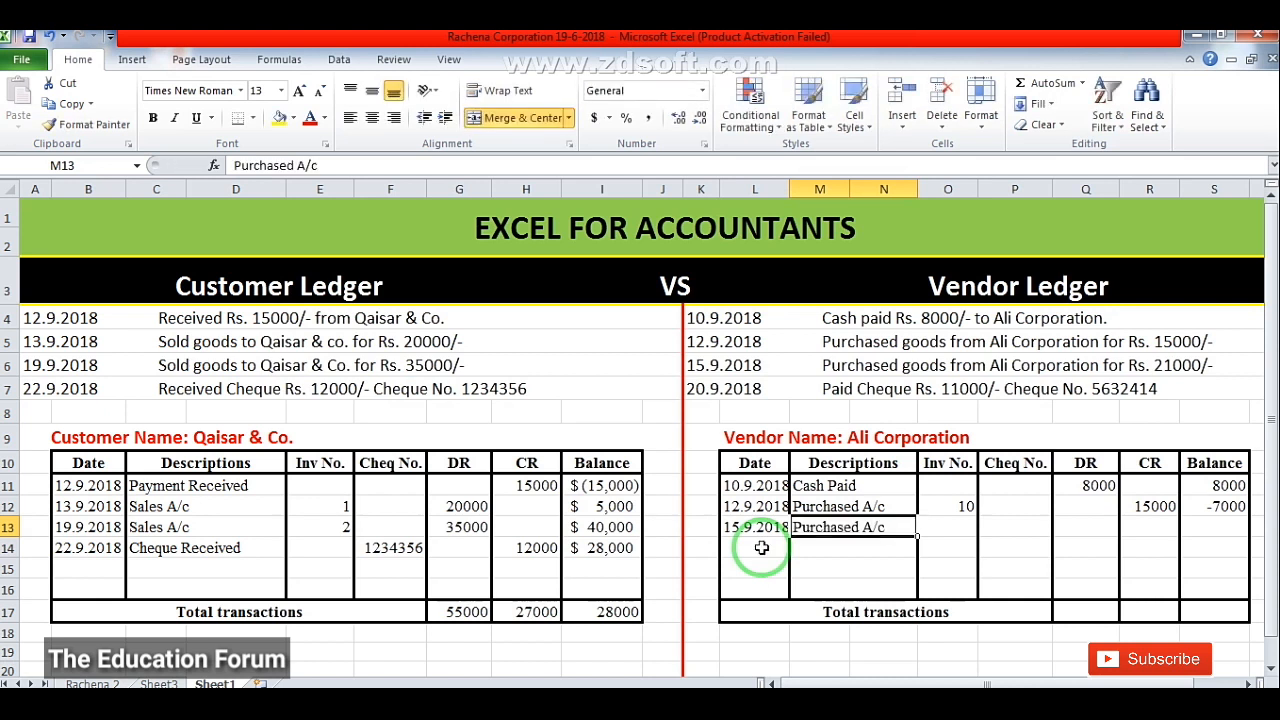
# Enter invoice number 12 and a CR amount of 21000 for the 15.9.2018 purchase in the vendor ledger.
pyautogui.press('Tab')
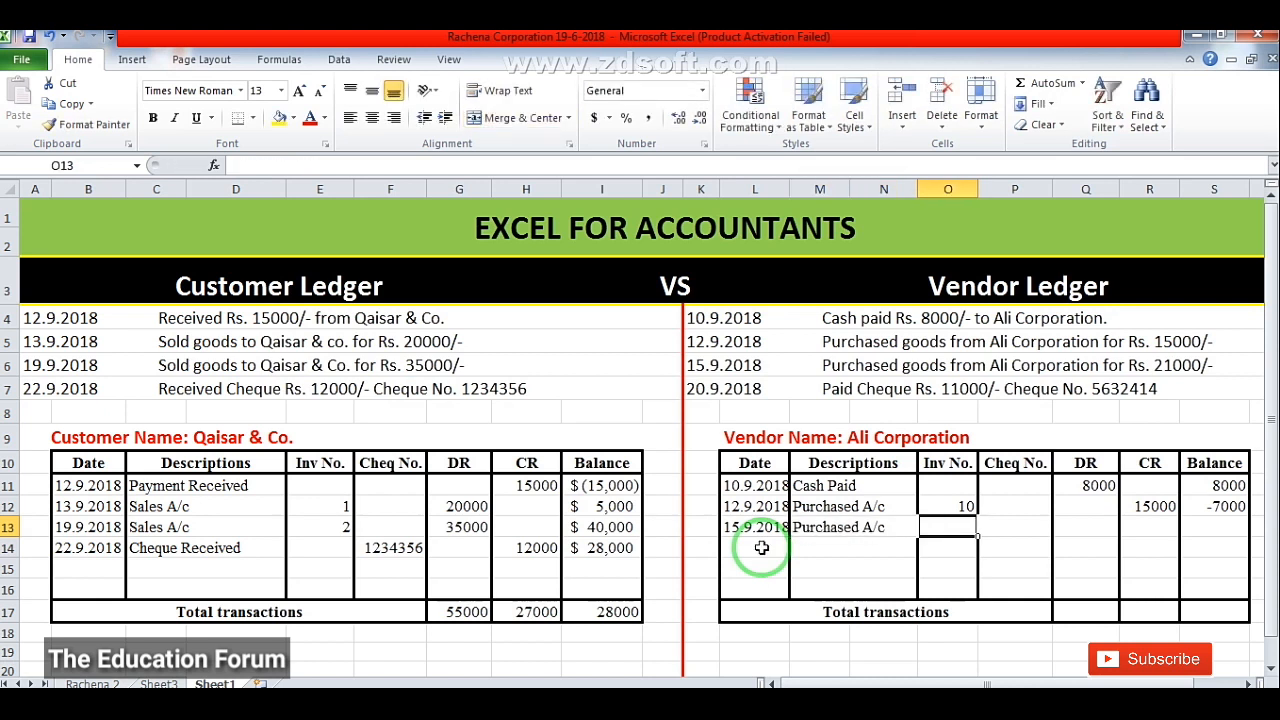
pyautogui.write('12')
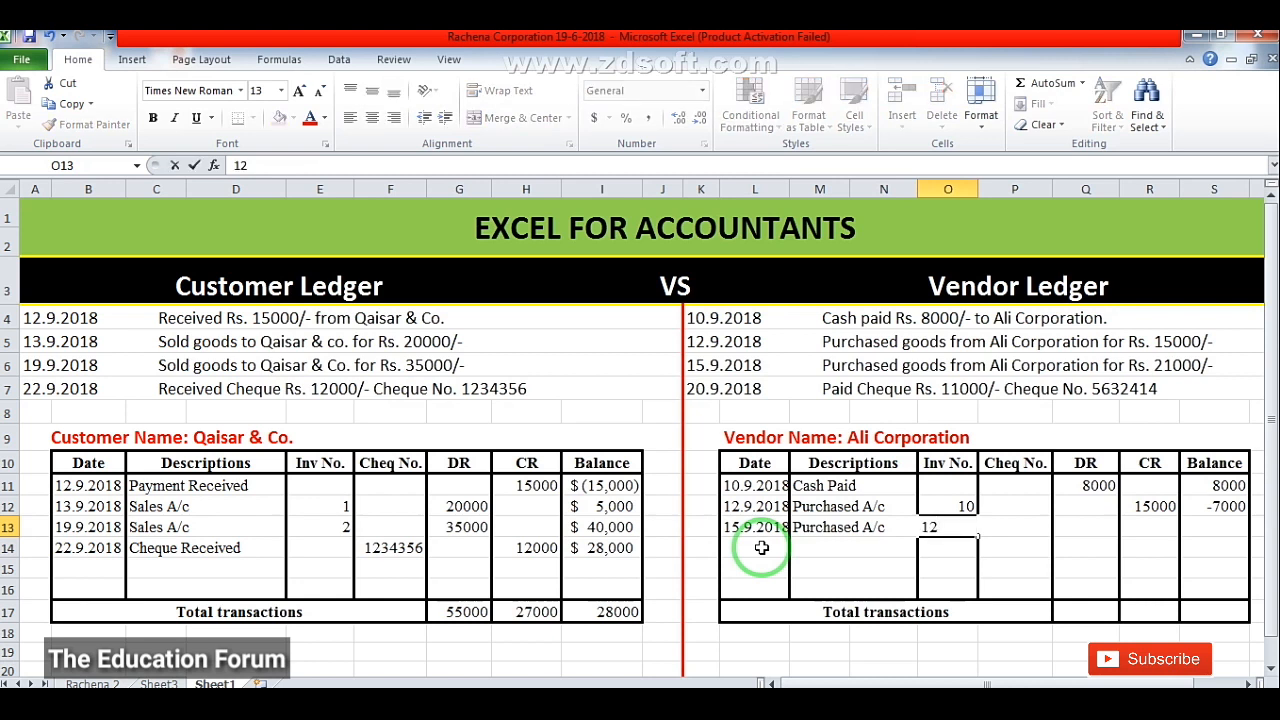
pyautogui.press('Tab')
pyautogui.press('Tab')
pyautogui.press('Tab')
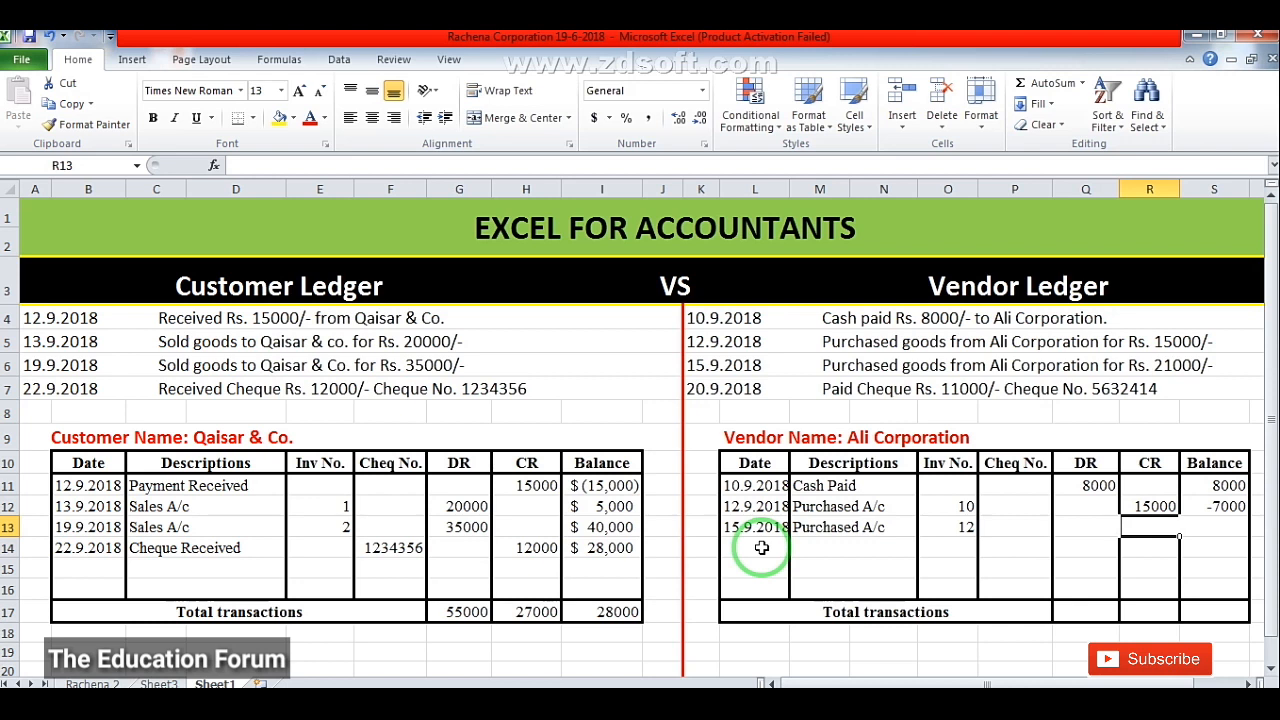
pyautogui.write('21000')
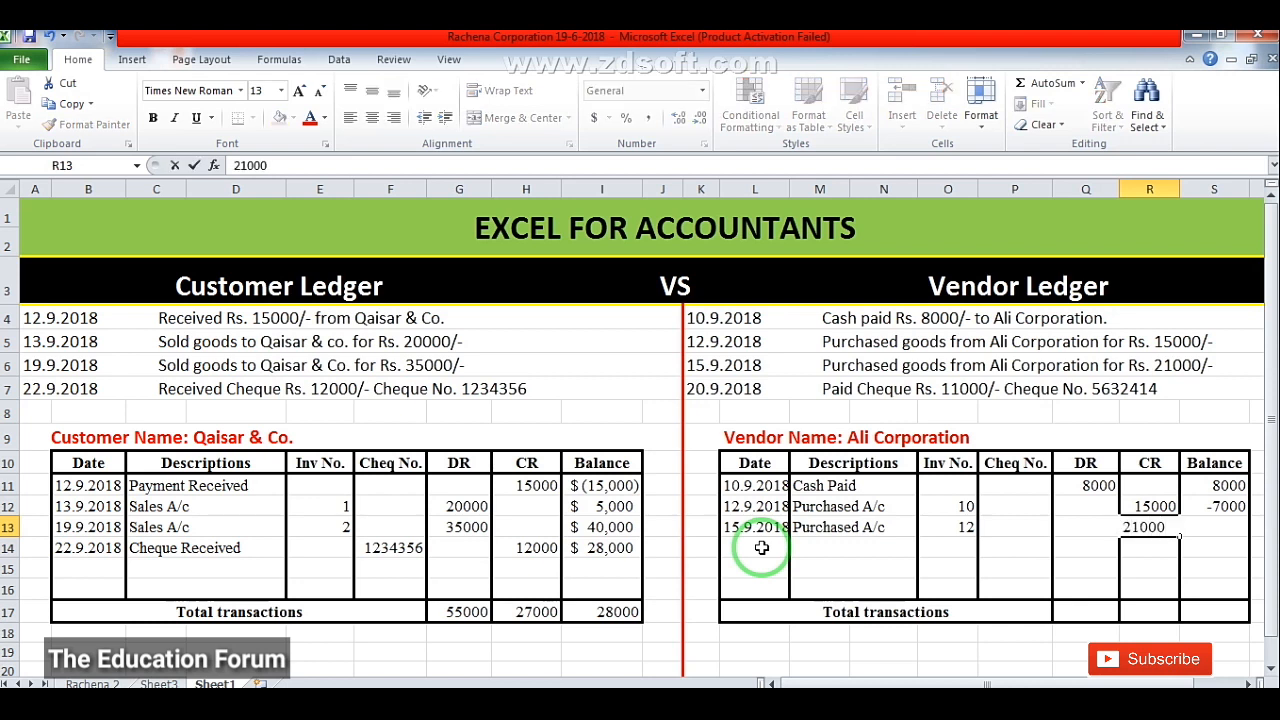
pyautogui.hotkey('ctrl', 'Return')
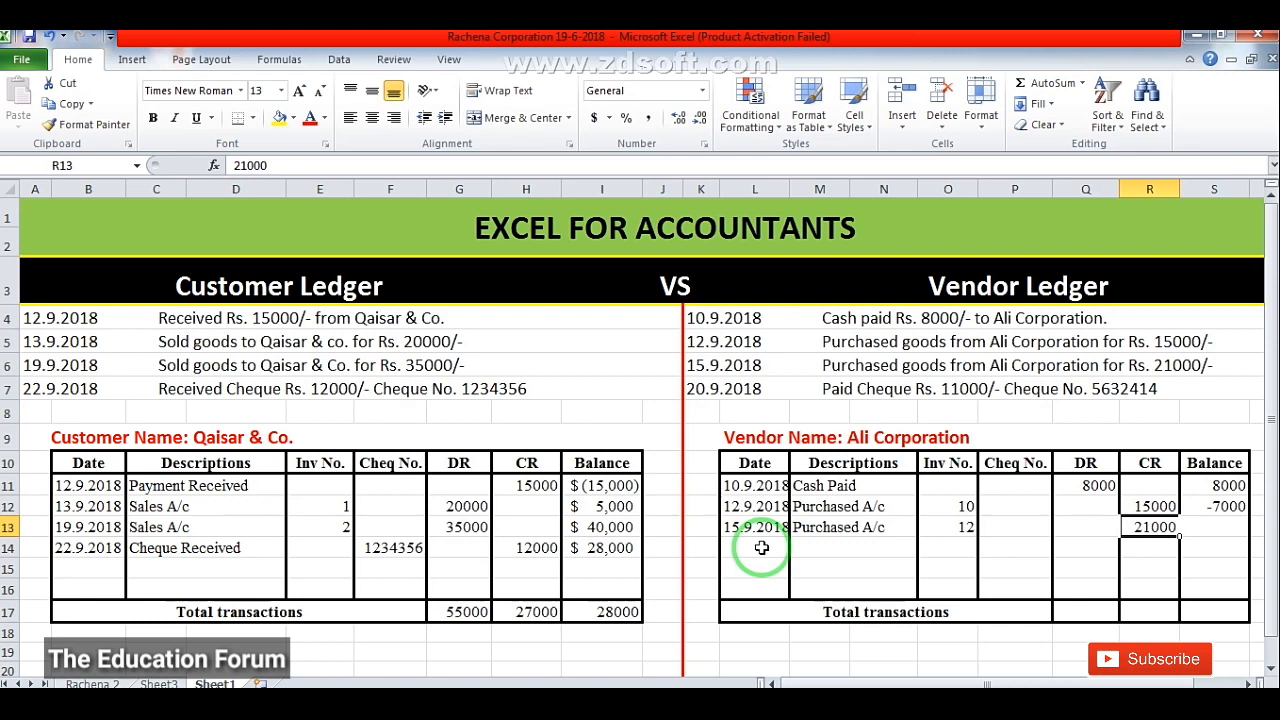
# Fill the vendor ledger's balance formula from S12 down through S14.
pyautogui.press('Right')
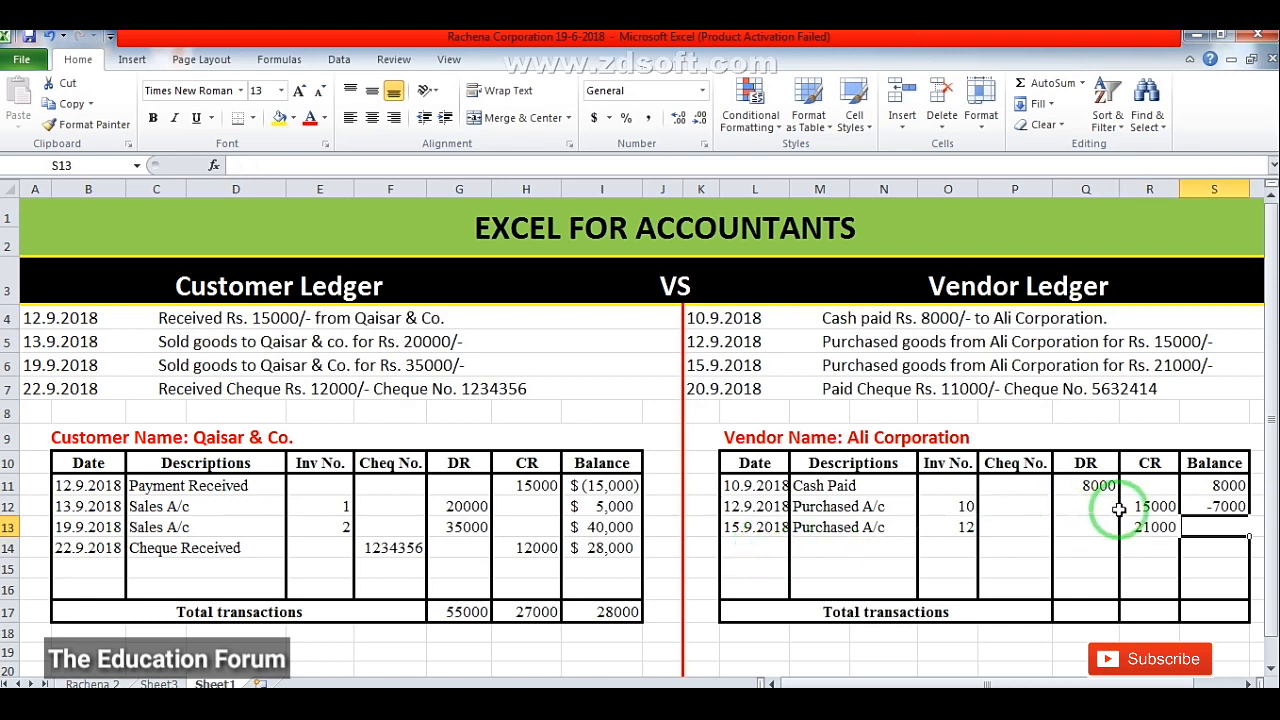
pyautogui.click(1226, 507)
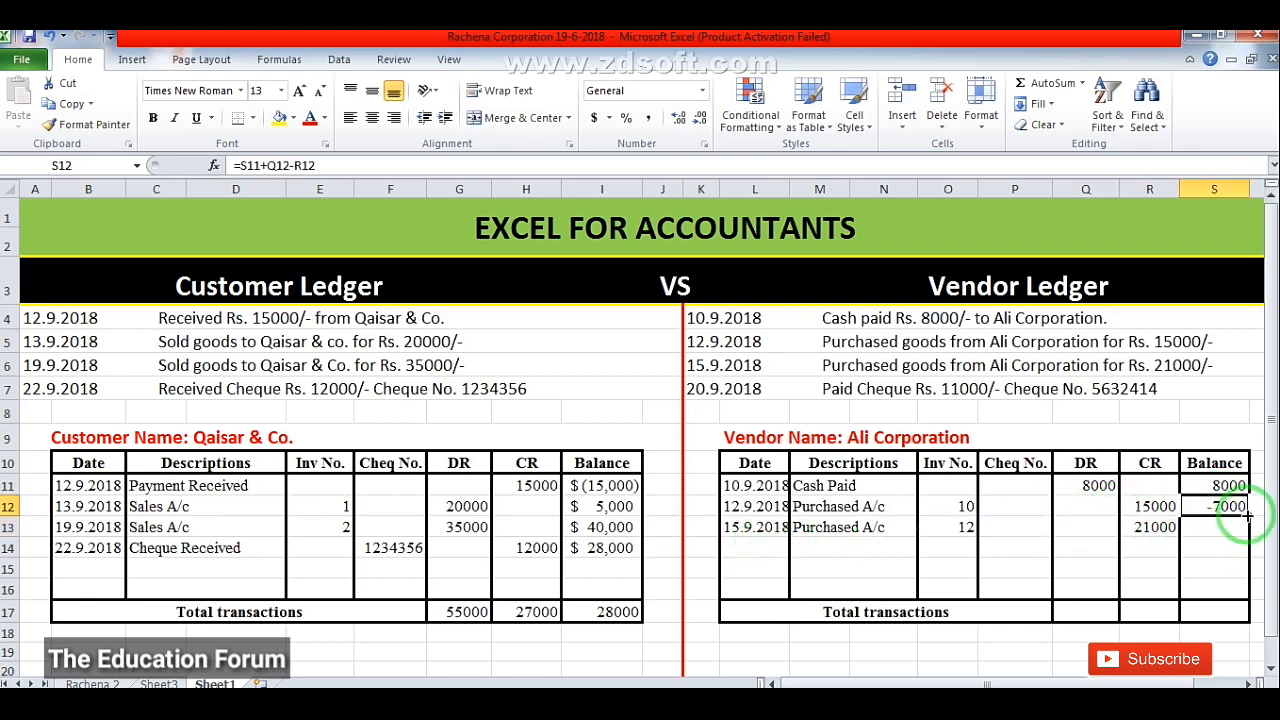
pyautogui.moveTo(1247, 514); pyautogui.dragTo(1248, 558)
pyautogui.click(1222, 527)
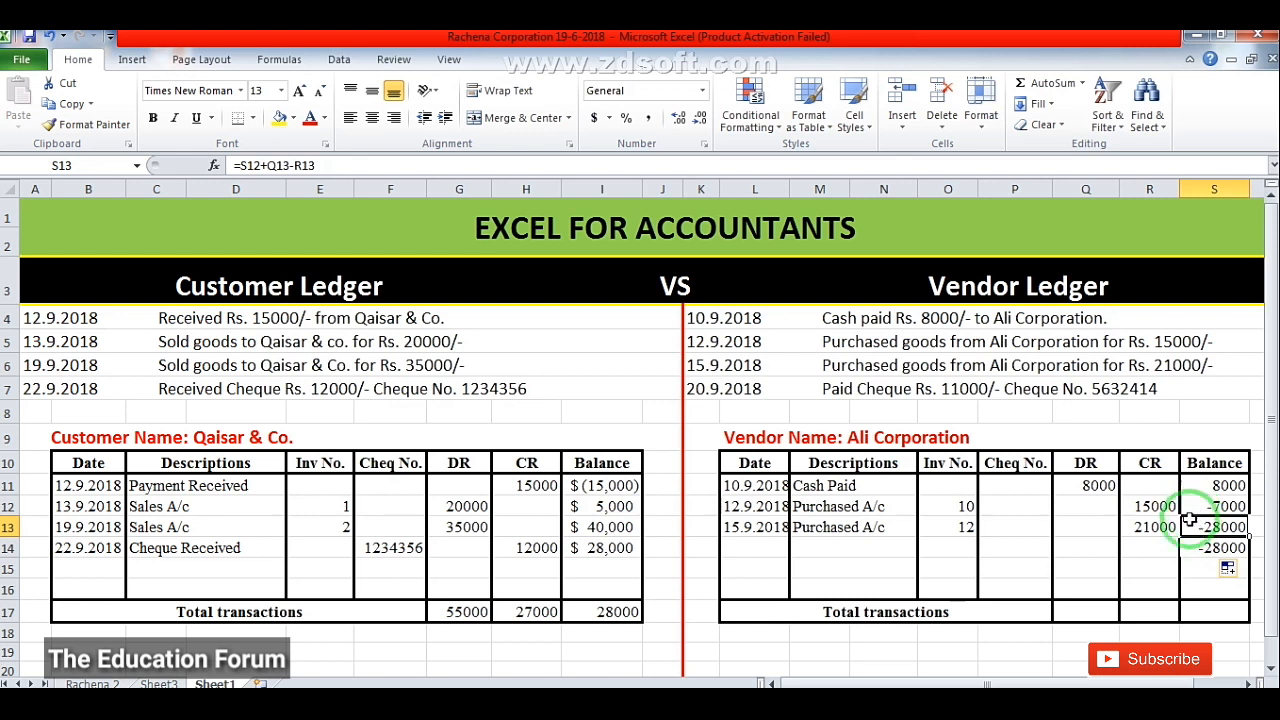
pyautogui.click(1162, 532)
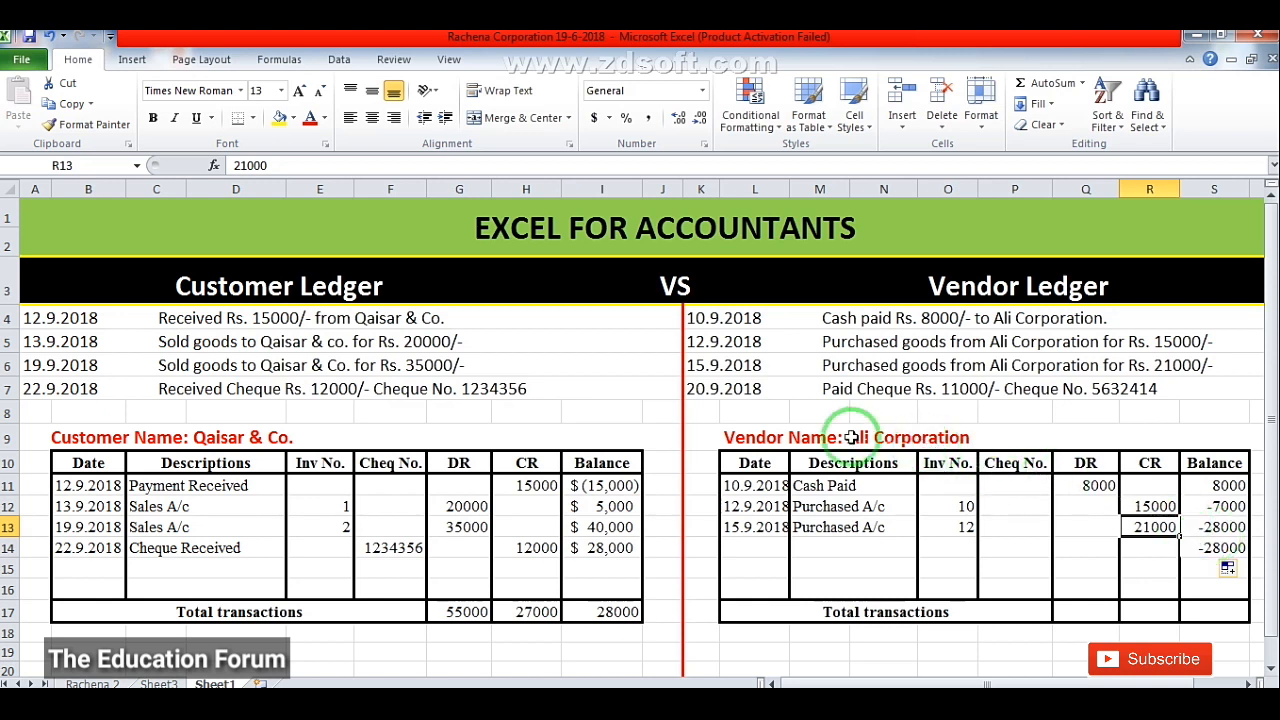
# Enter date 20.9.2018 and description "Cheque Paid" in the fourth row of the vendor ledger.
pyautogui.click(722, 393)
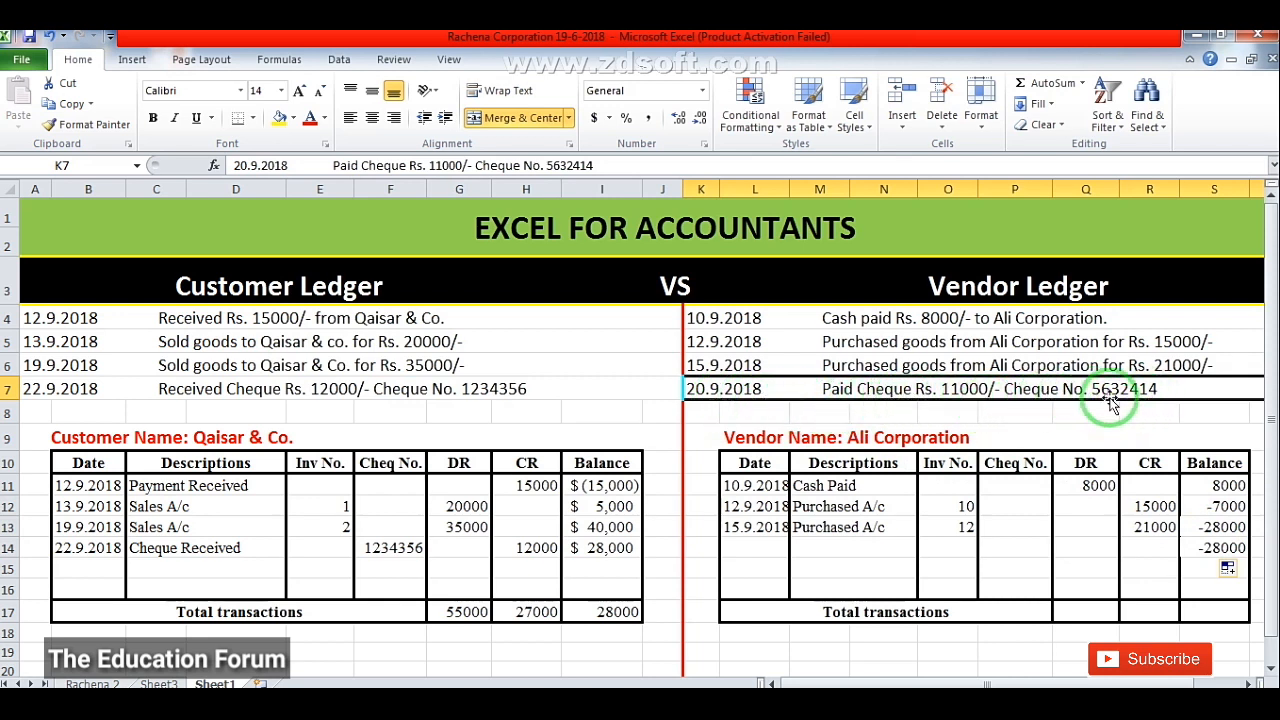
pyautogui.click(752, 550)
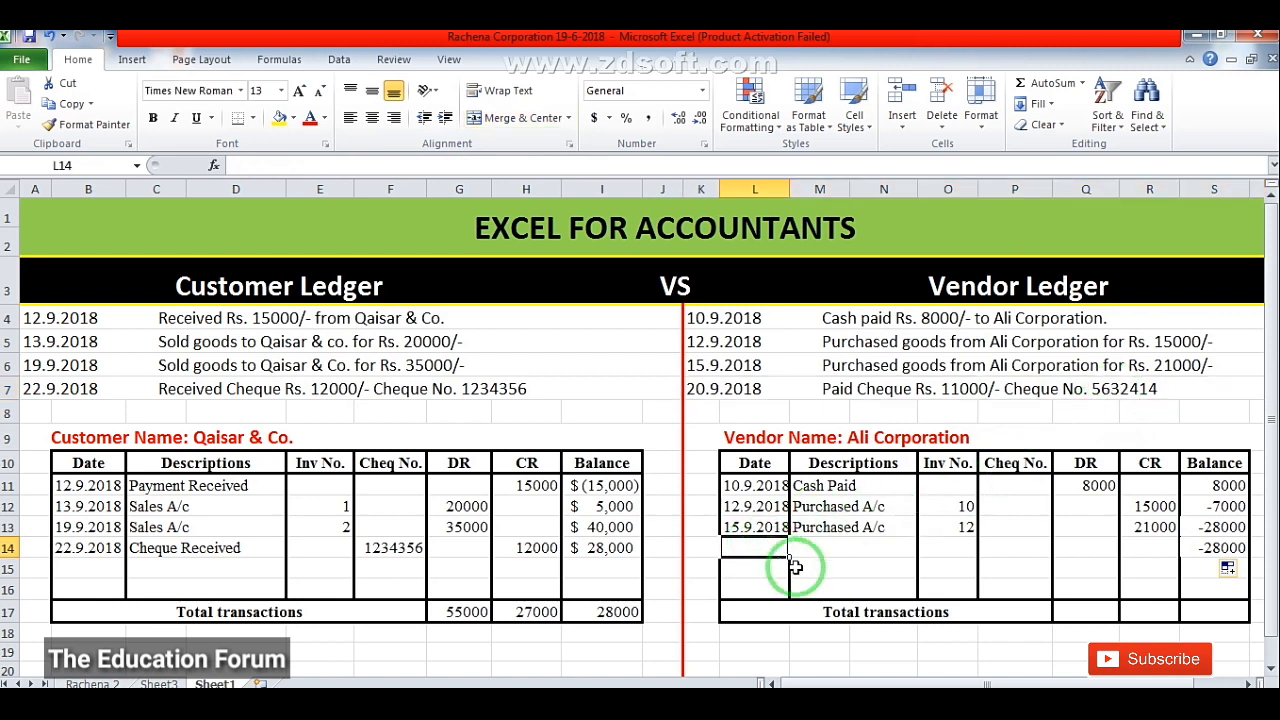
pyautogui.write('20.9.')
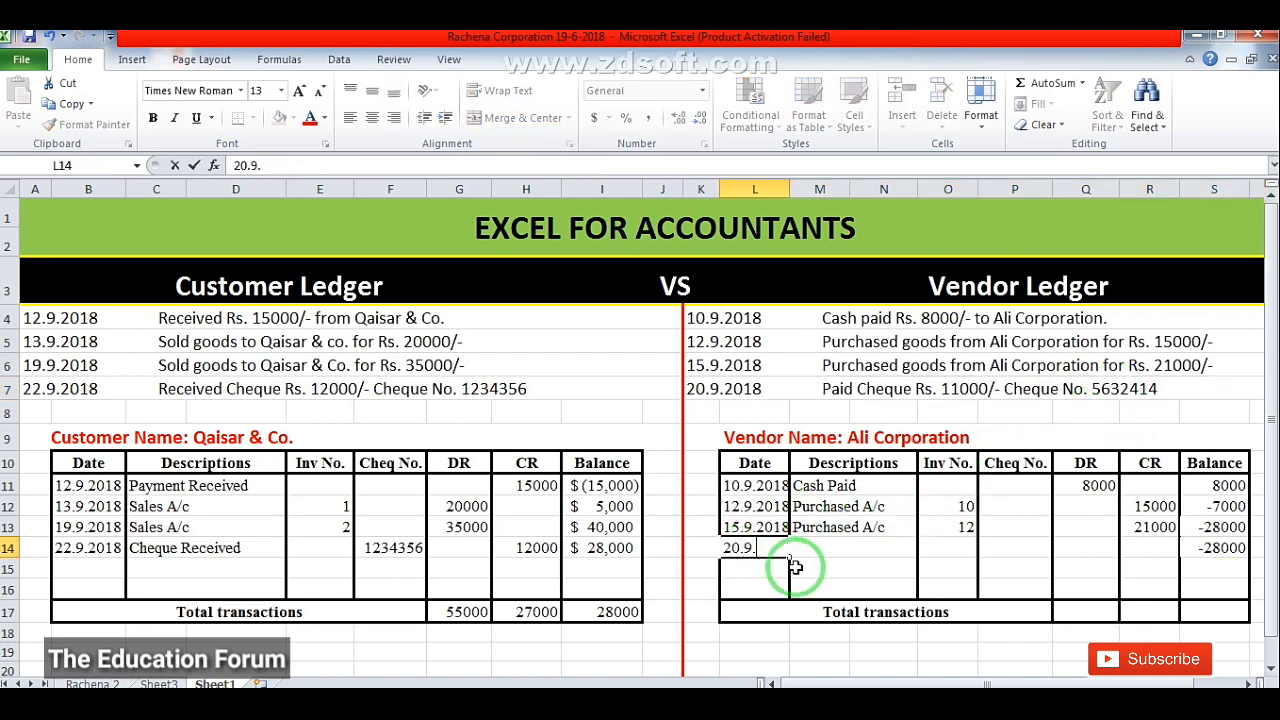
pyautogui.write('2018')
pyautogui.press('Tab')
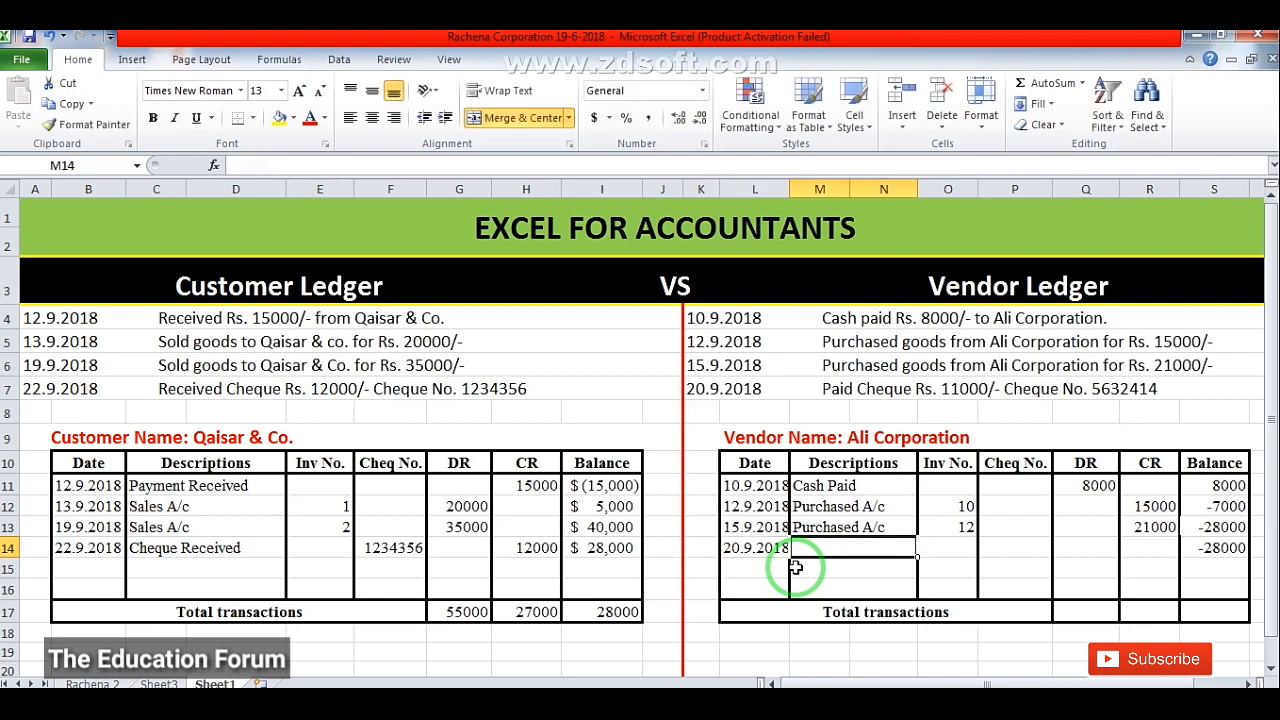
pyautogui.write('Ch')
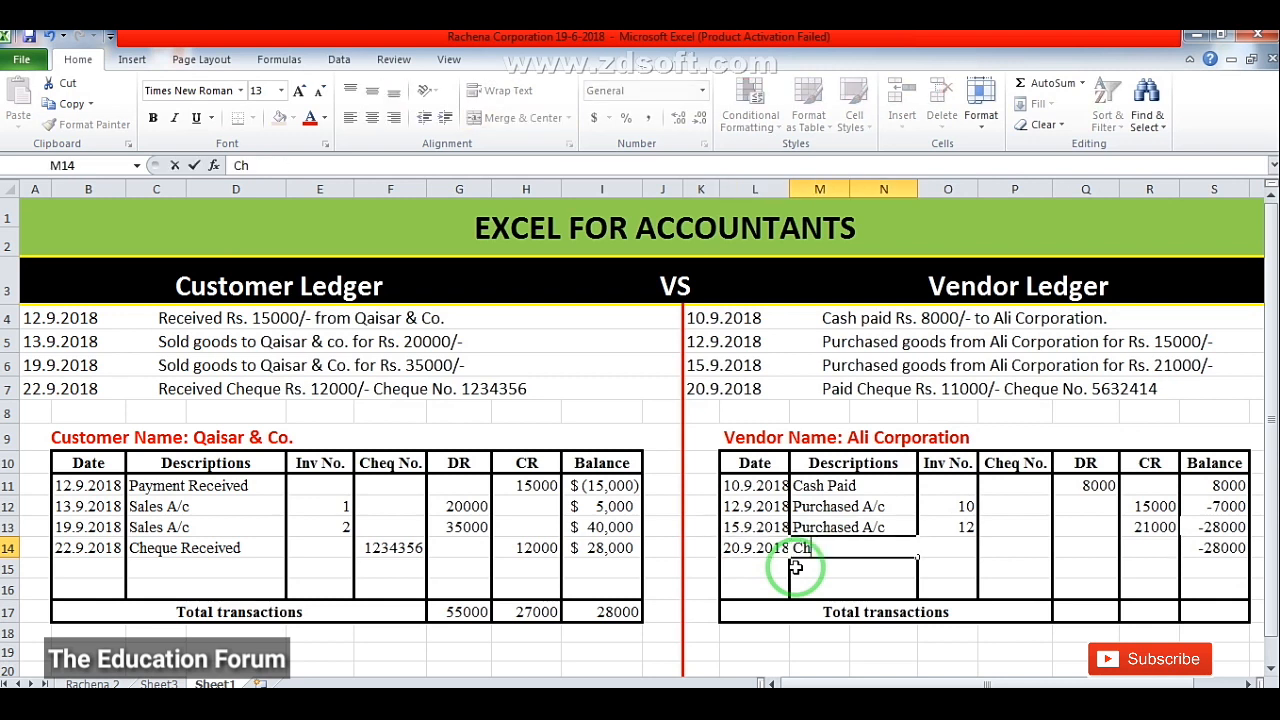
pyautogui.write('eque Paid')
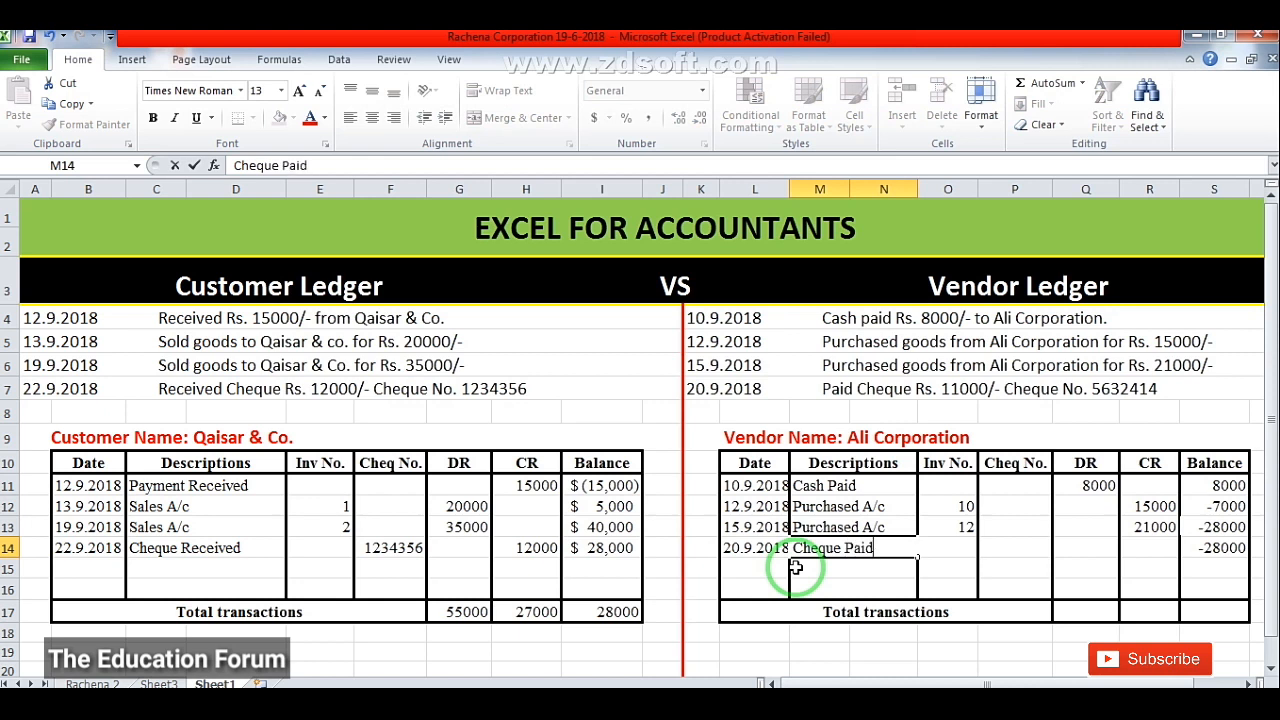
pyautogui.press('Tab')
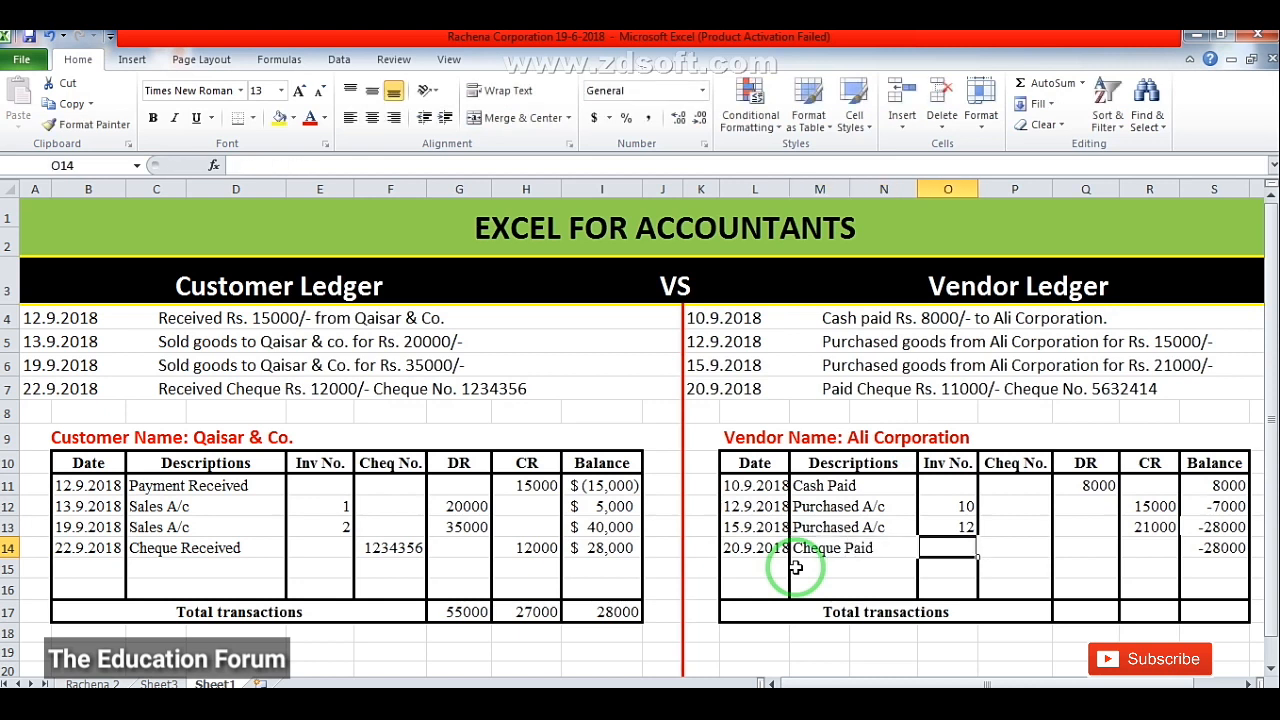
# Enter cheque number 5632414 and a DR amount of 11000 for the 20.9.2018 cheque payment in the vendor ledger.
pyautogui.press('Tab')
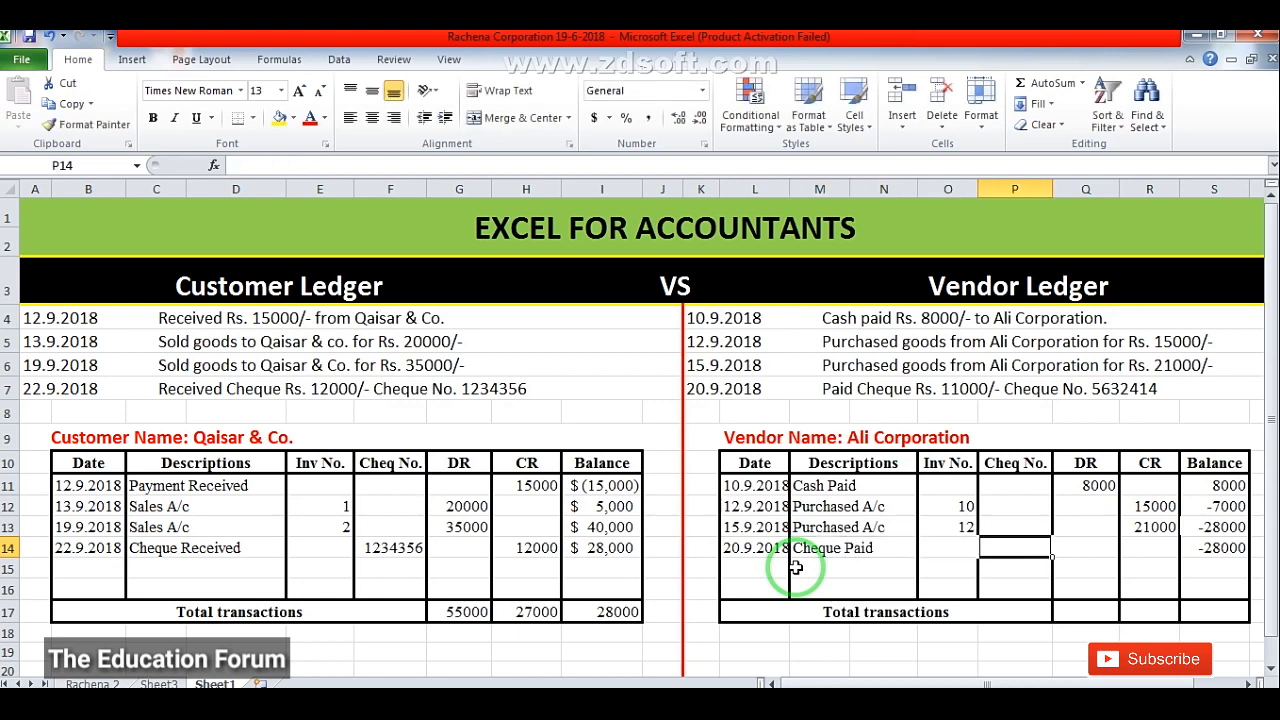
pyautogui.write('563')
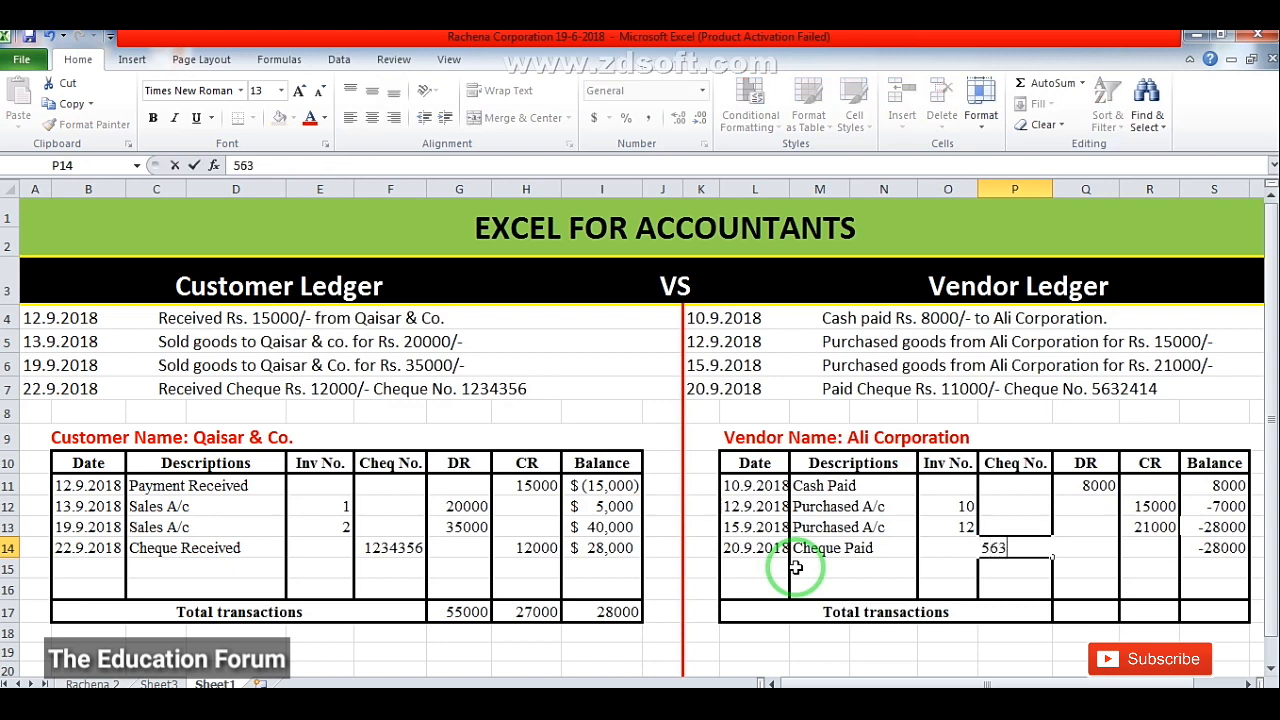
pyautogui.write('2414')
pyautogui.press('Tab')
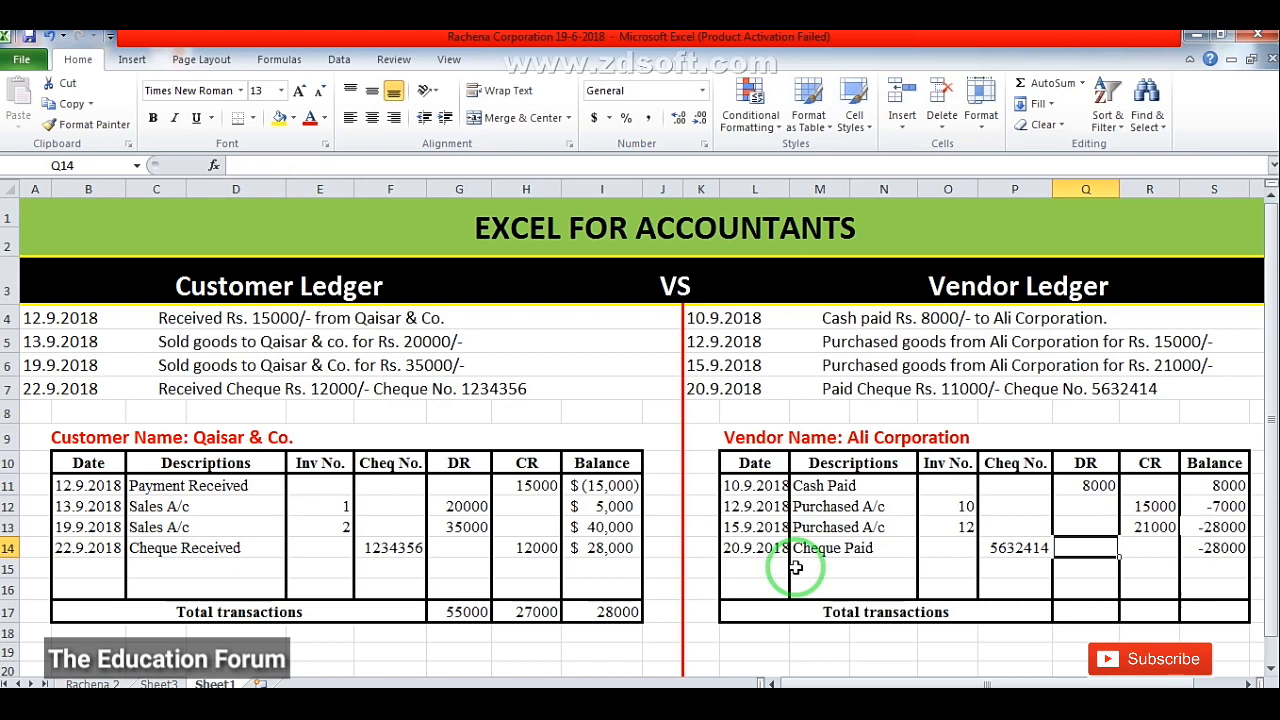
pyautogui.write('11')
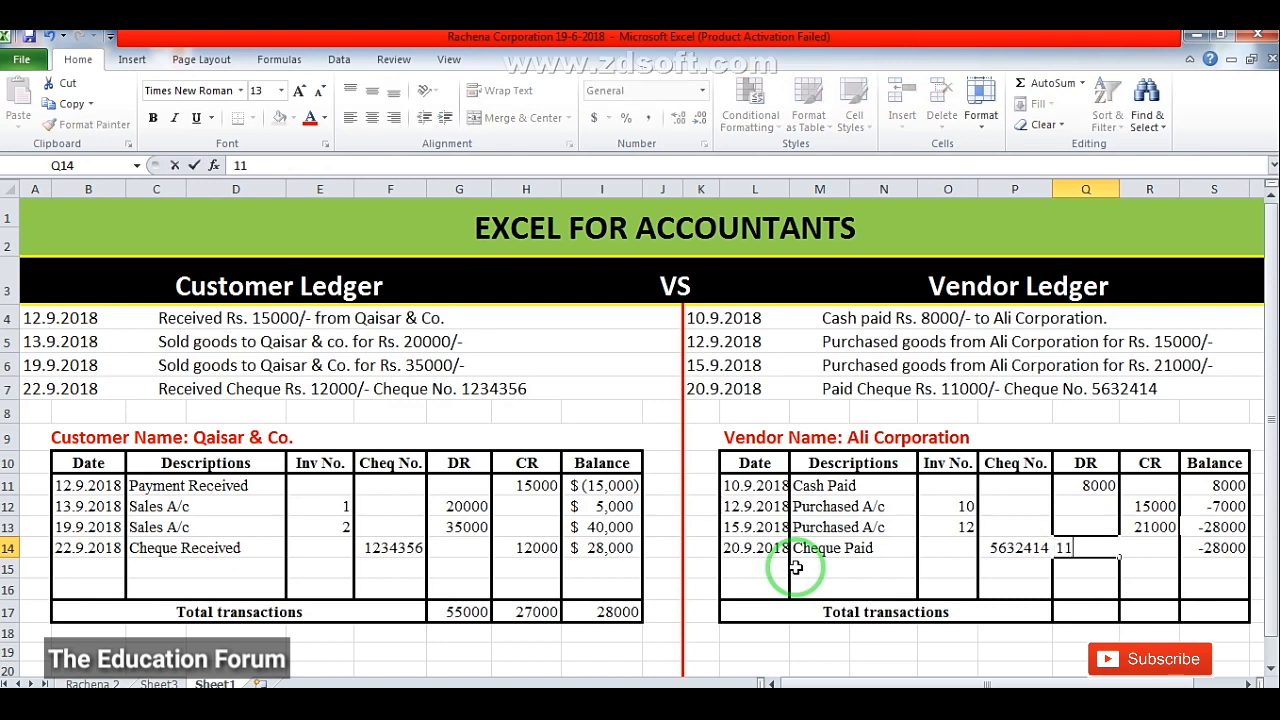
pyautogui.write('000')
pyautogui.hotkey('ctrl', 'Return')
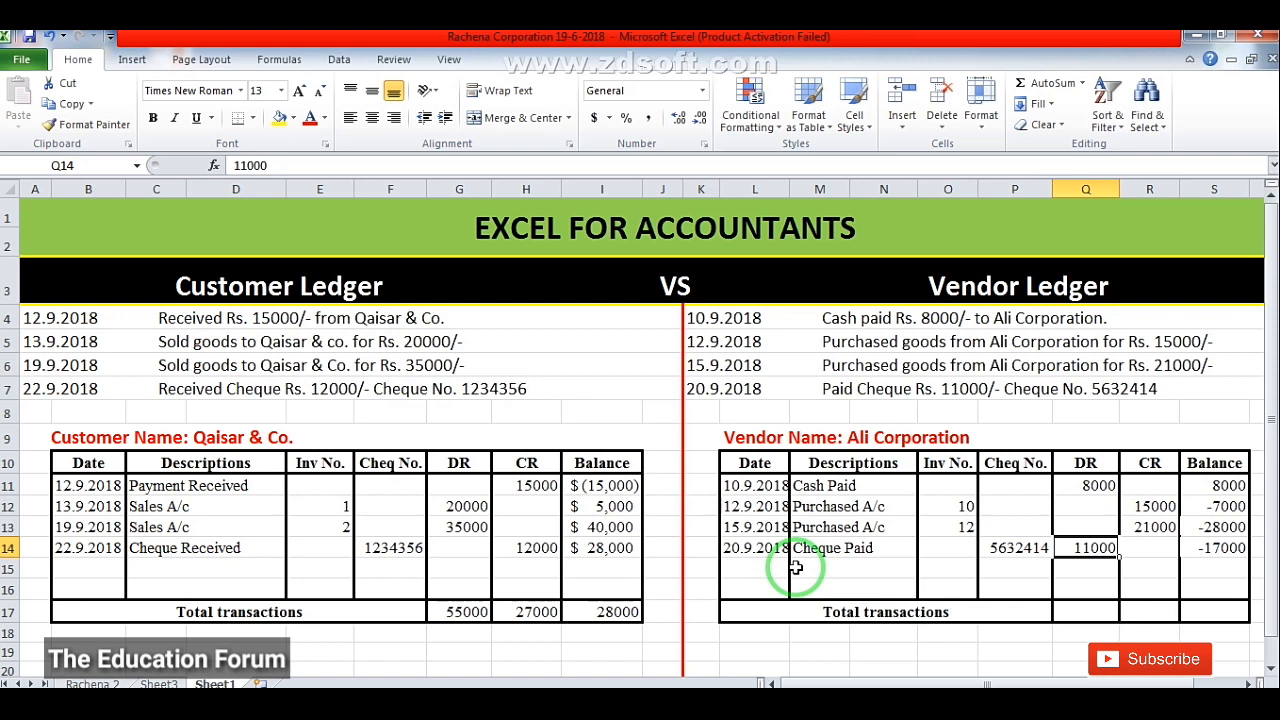
pyautogui.click(1233, 527)
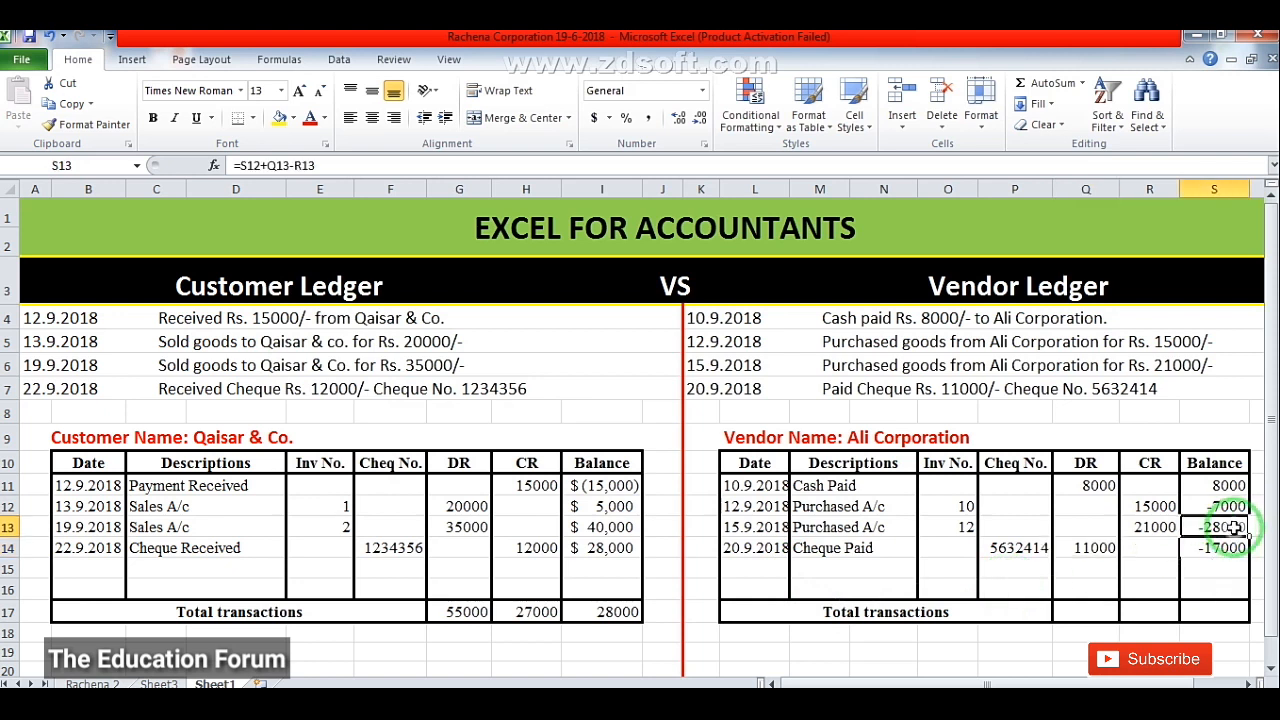
pyautogui.click(1078, 565)
pyautogui.click(1085, 550)
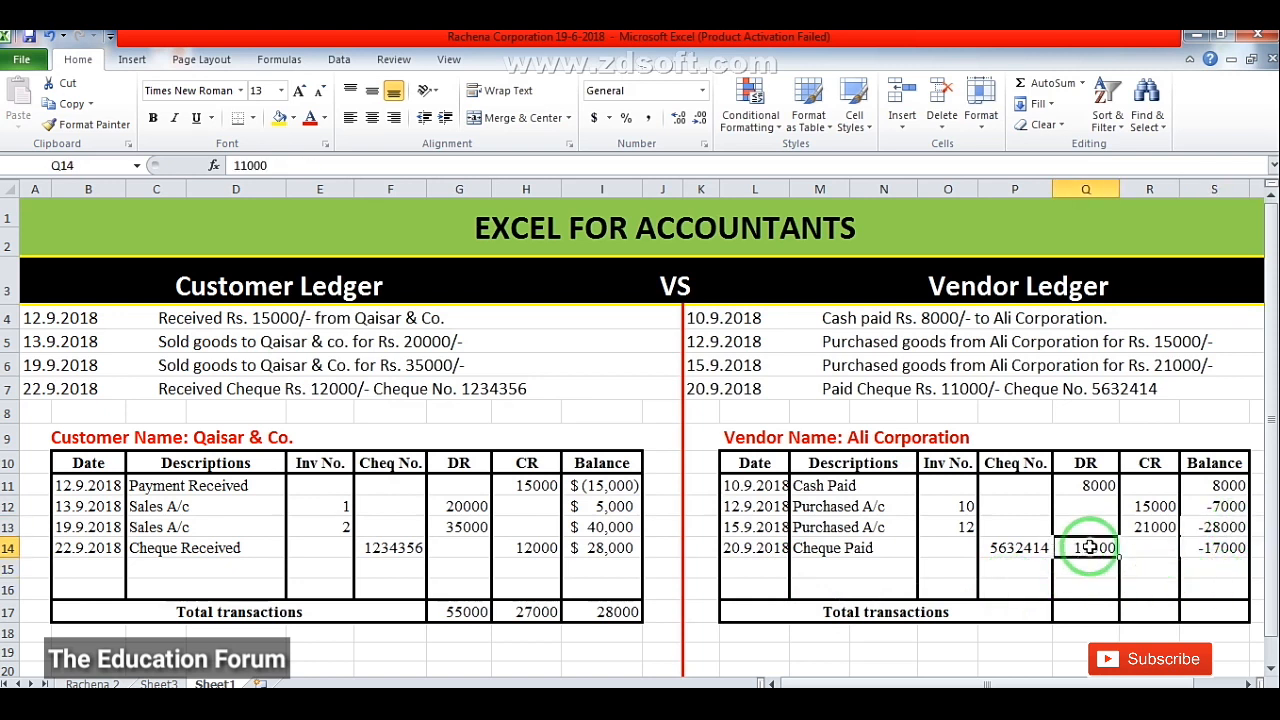
pyautogui.click(1195, 550)
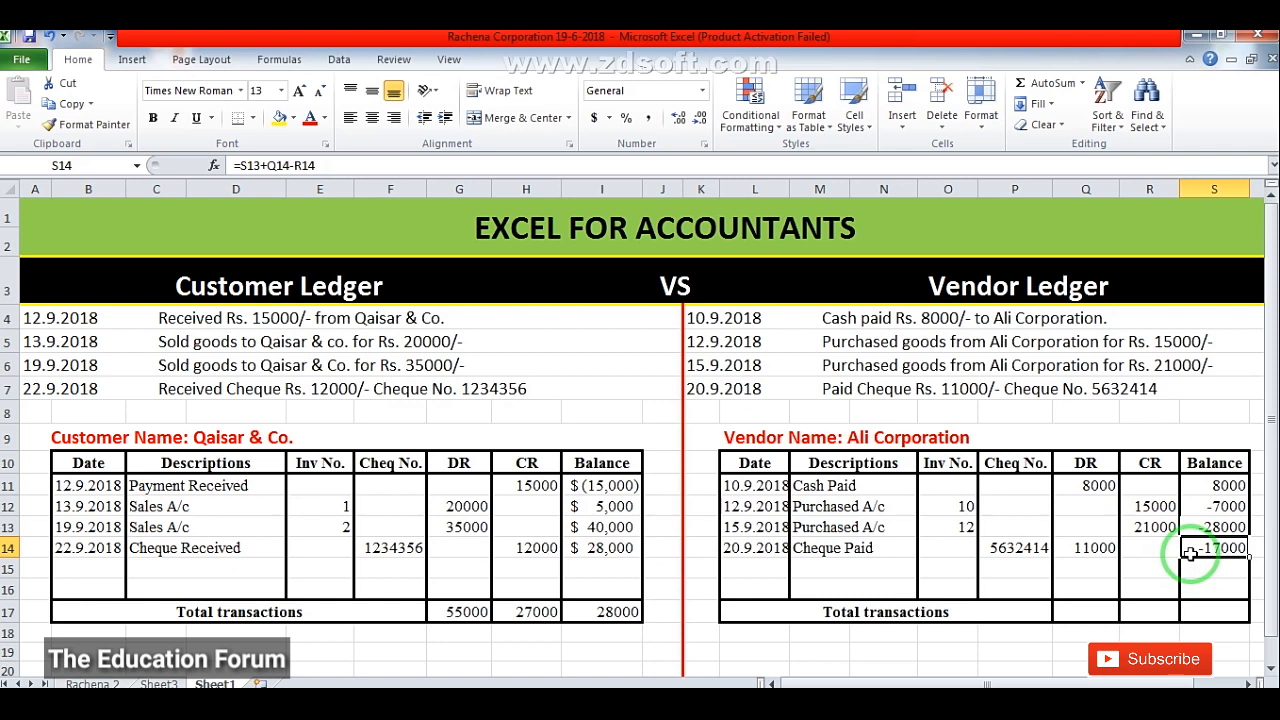
# Total the vendor ledger's DR and CR columns in the Total transactions row with AutoSum over rows 11 to 17.
pyautogui.moveTo(1094, 482); pyautogui.dragTo(1108, 602)
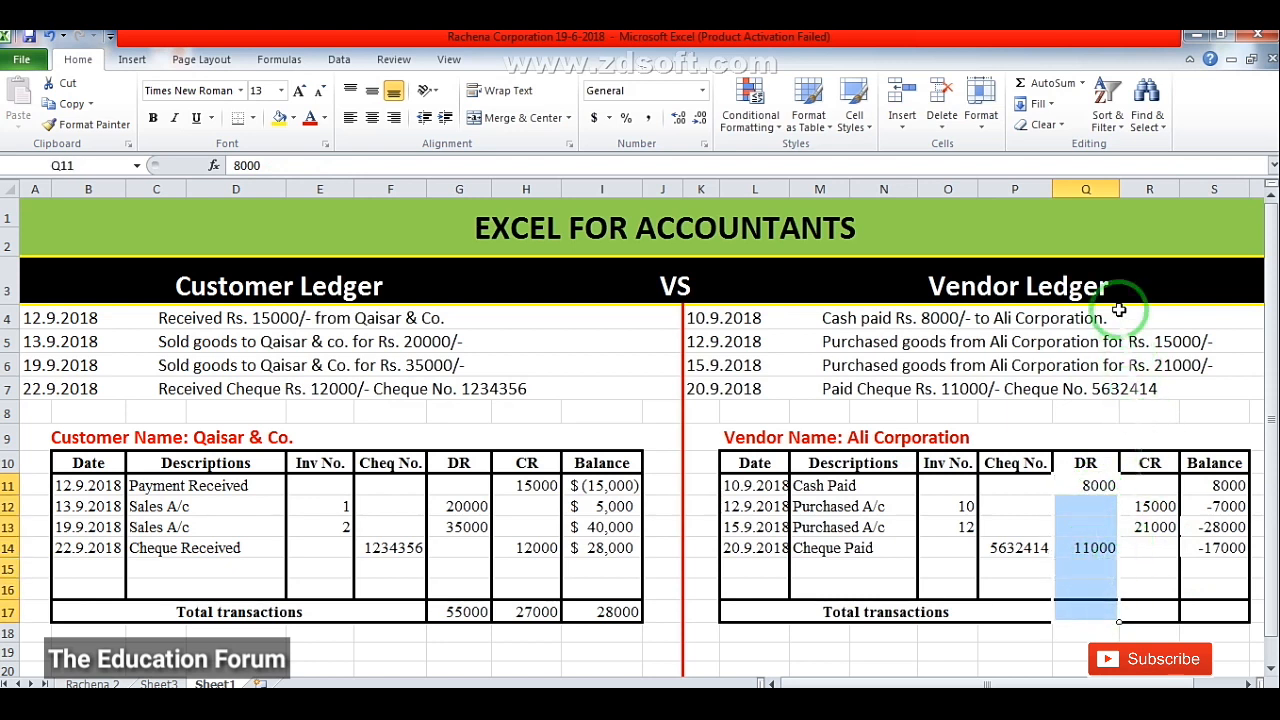
pyautogui.click(1048, 82)
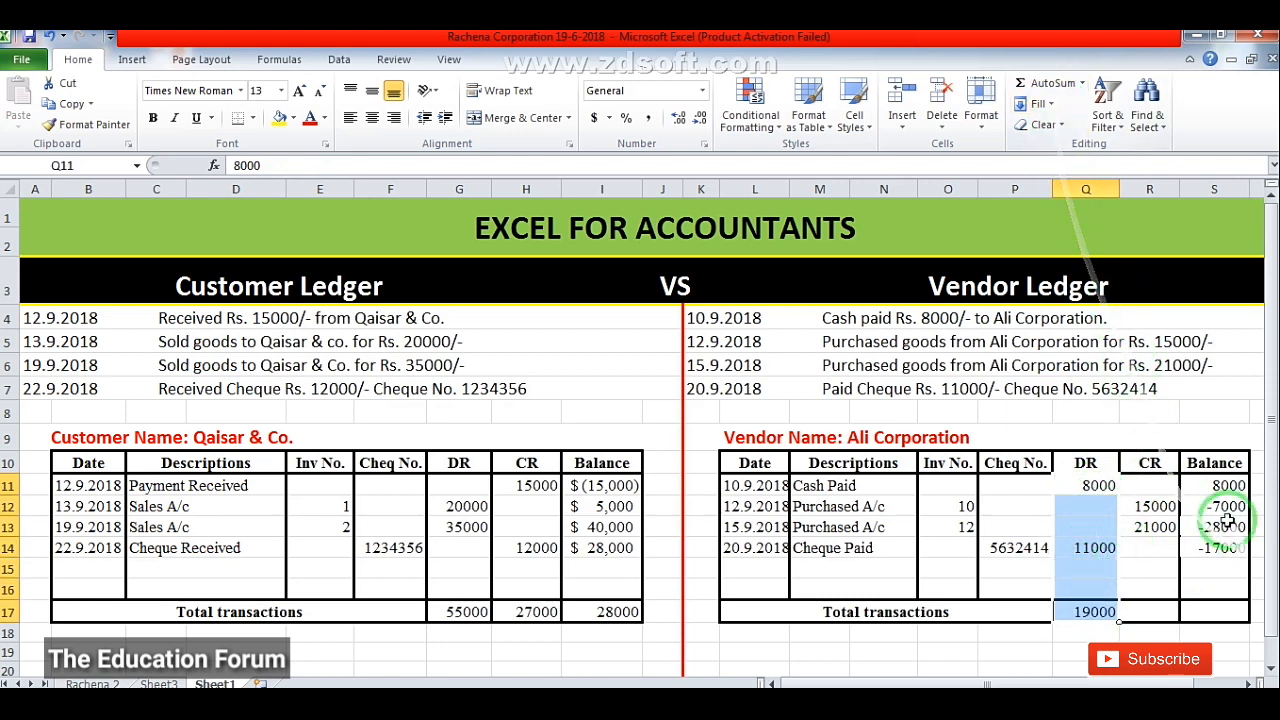
pyautogui.moveTo(1158, 487); pyautogui.dragTo(1162, 596)
pyautogui.click(1048, 84)
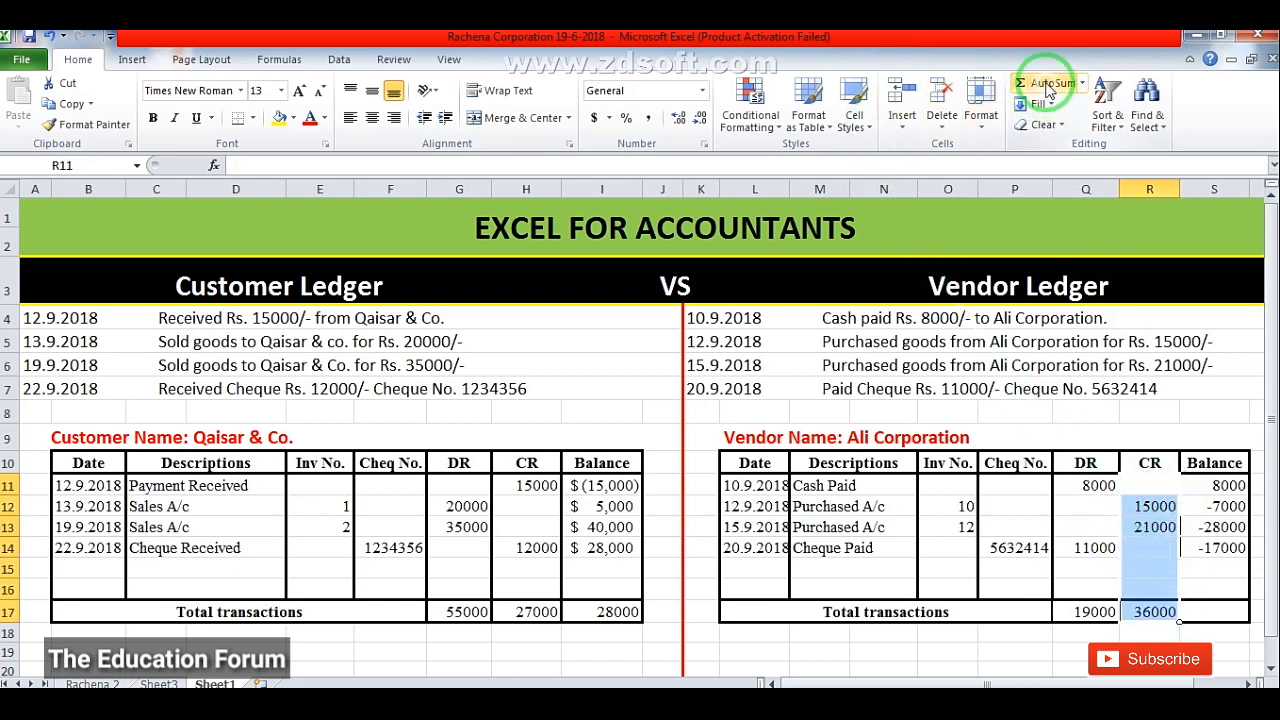
# Calculate the vendor ledger's closing balance in S17 with the formula =Q17-R17.
pyautogui.click(1217, 610)
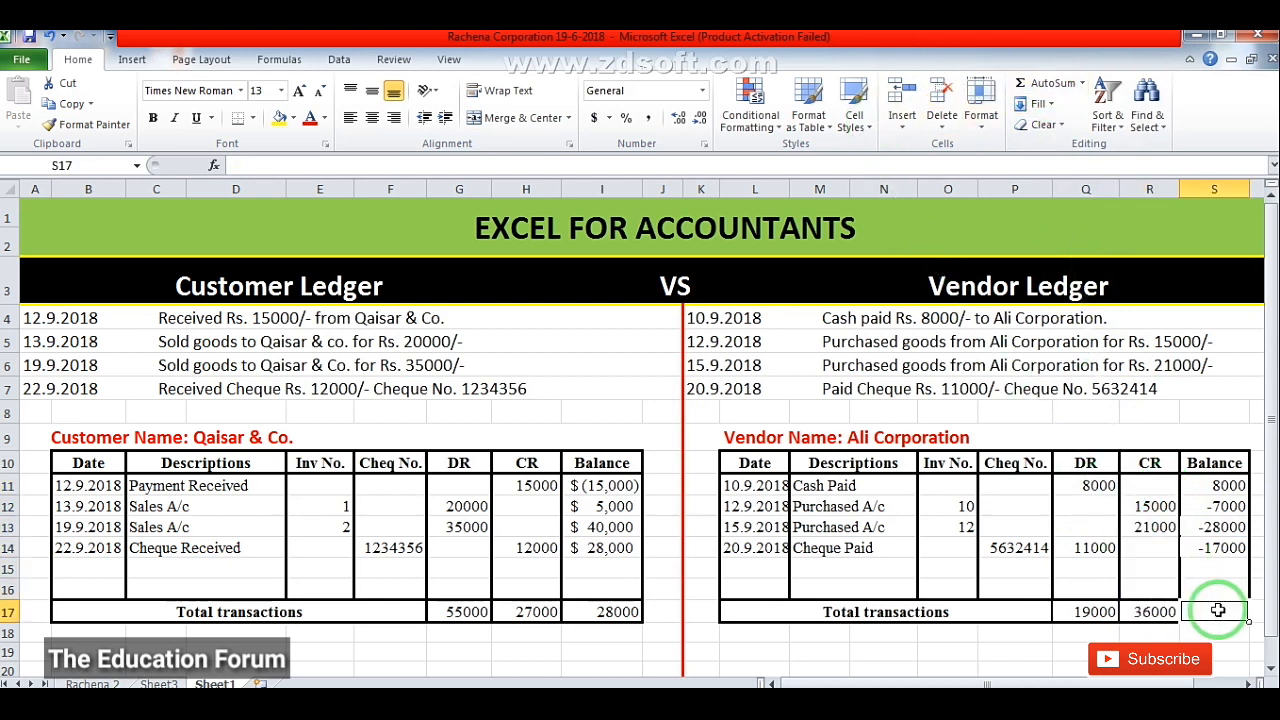
pyautogui.write('=')
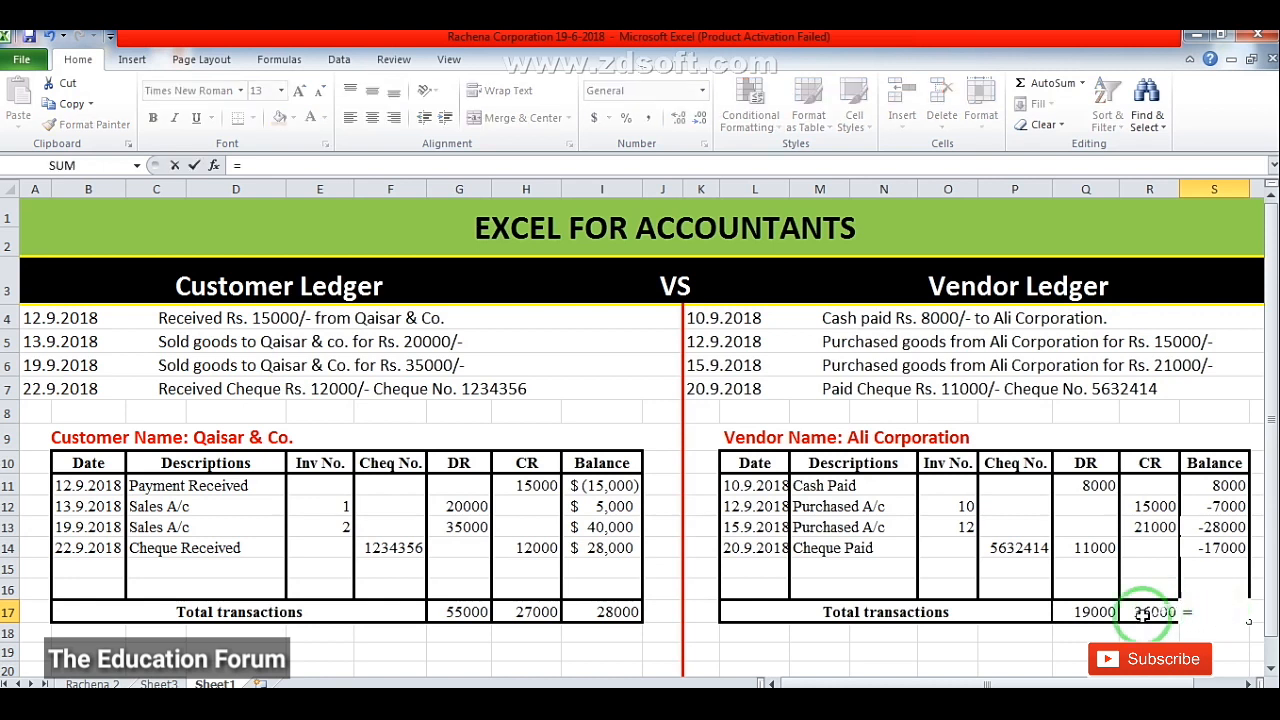
pyautogui.click(1090, 611)
pyautogui.write('-')
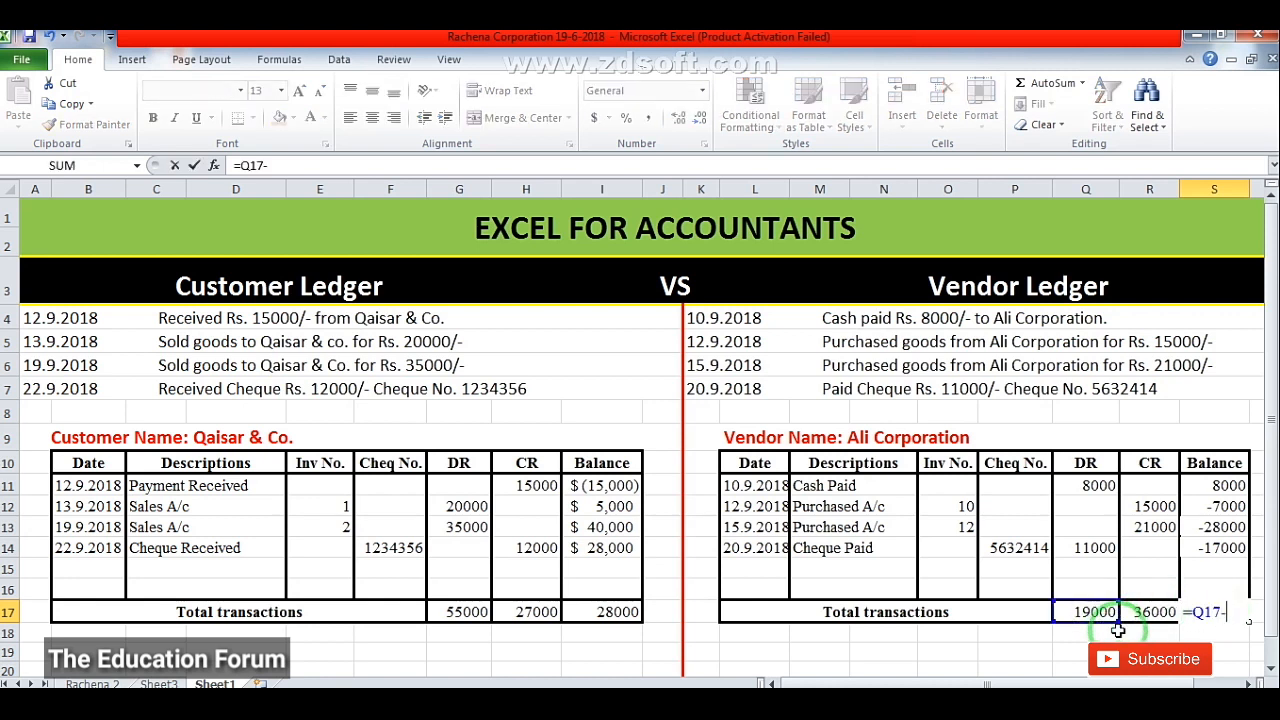
pyautogui.click(1151, 612)
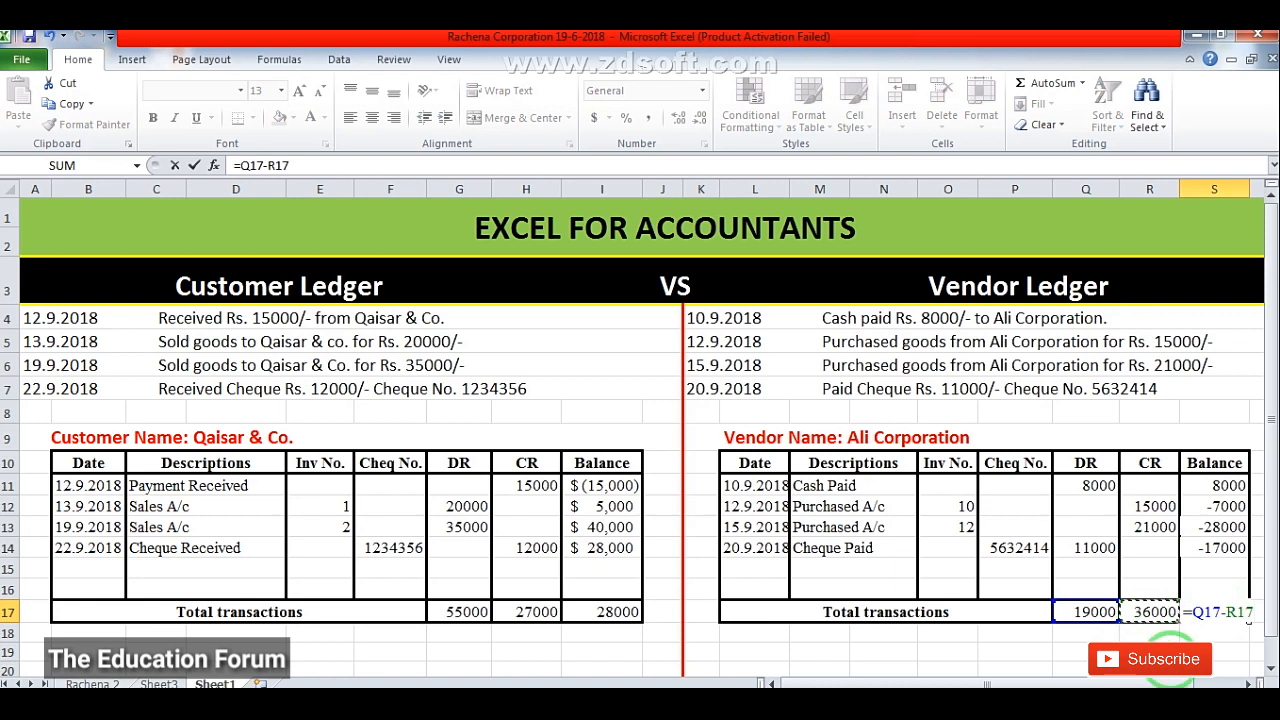
pyautogui.hotkey('ctrl', 'Return')
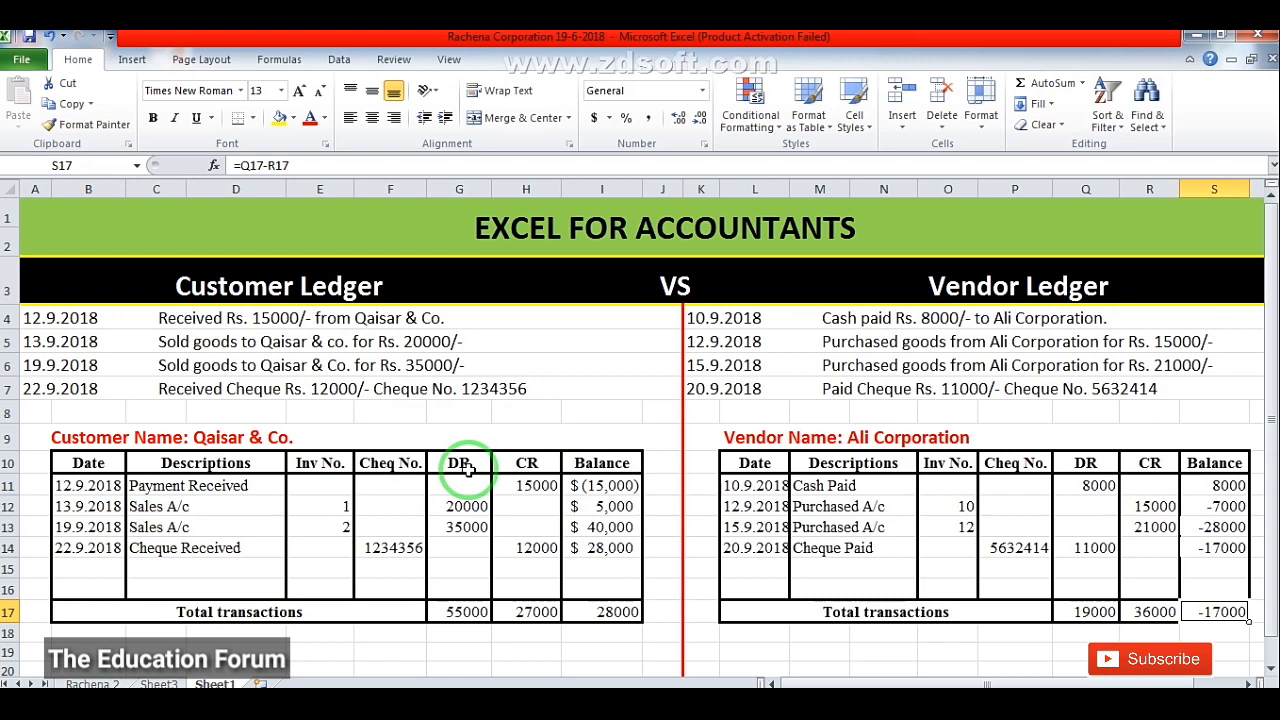
pyautogui.click(1080, 481)
pyautogui.click(1127, 483)
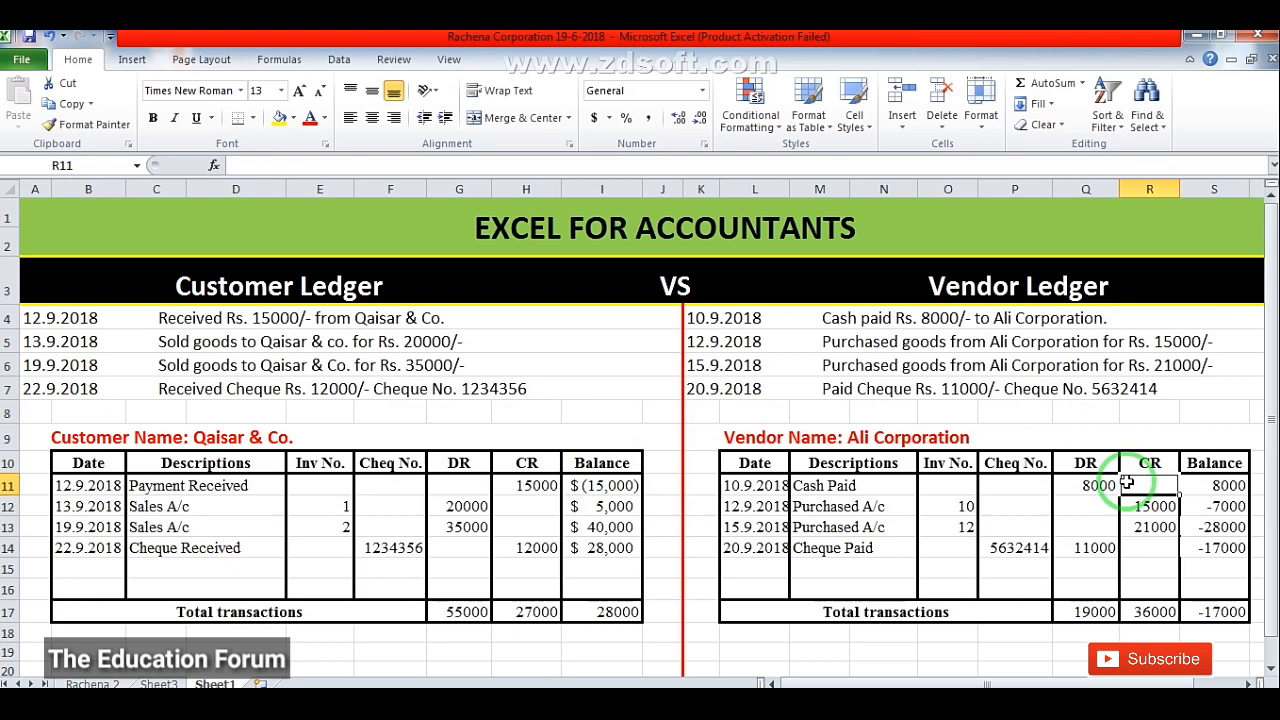
pyautogui.click(1089, 484)
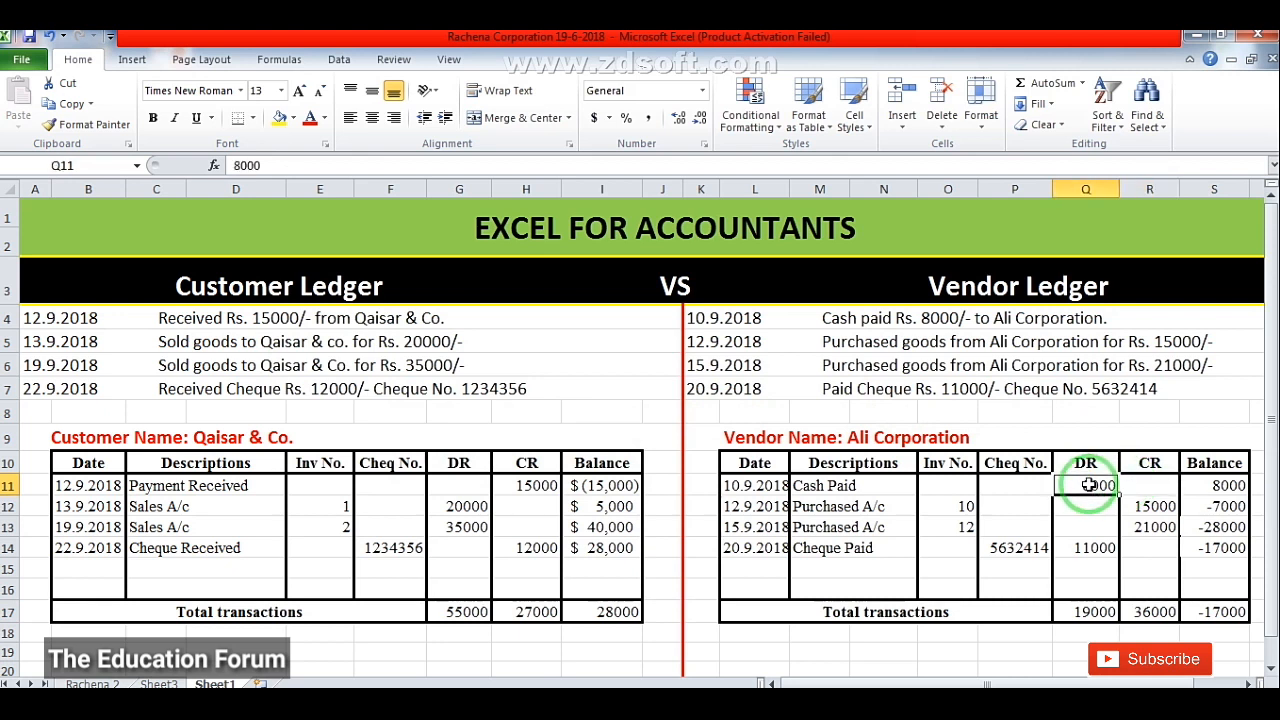